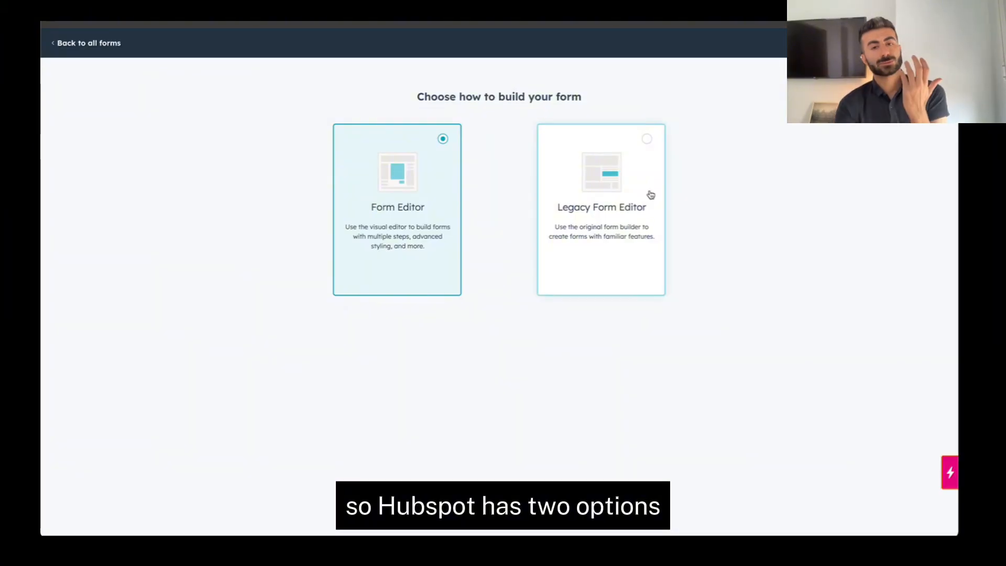
# Step: Select the Form Editor over the Legacy Form Editor, browse the form templates and open the Gated Content template
pyautogui.click(650, 194)
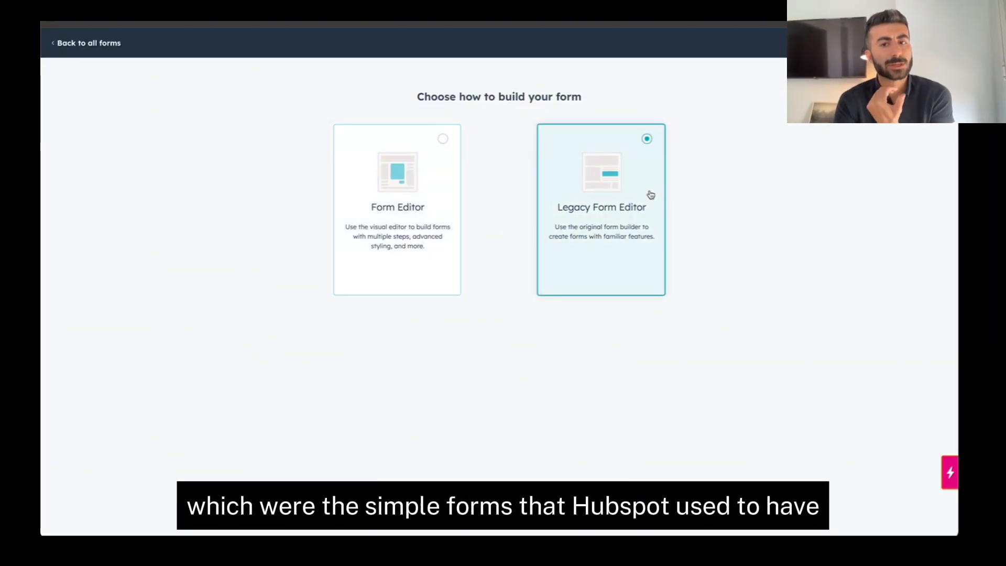
pyautogui.click(419, 227)
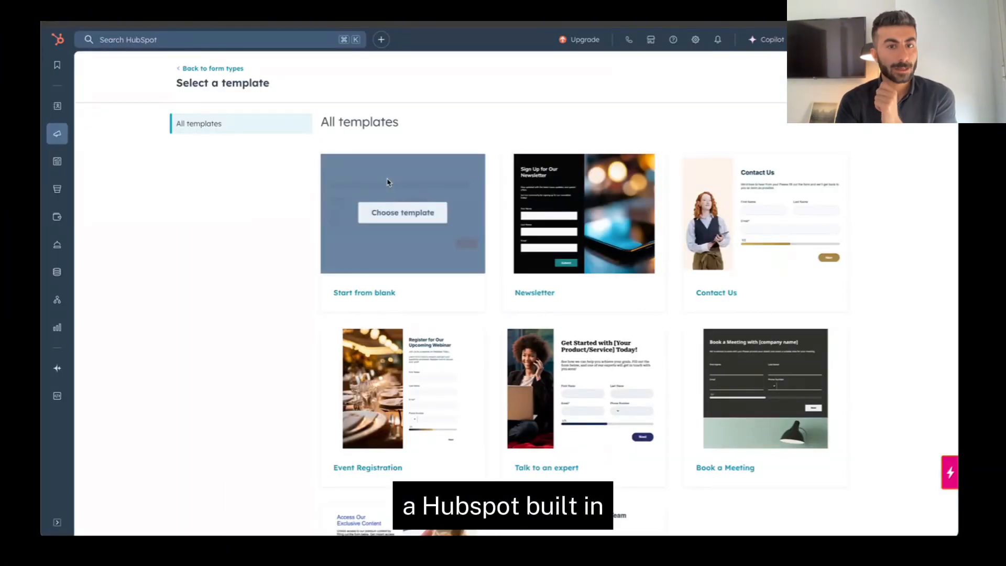
pyautogui.scroll(-1, 571, 207)
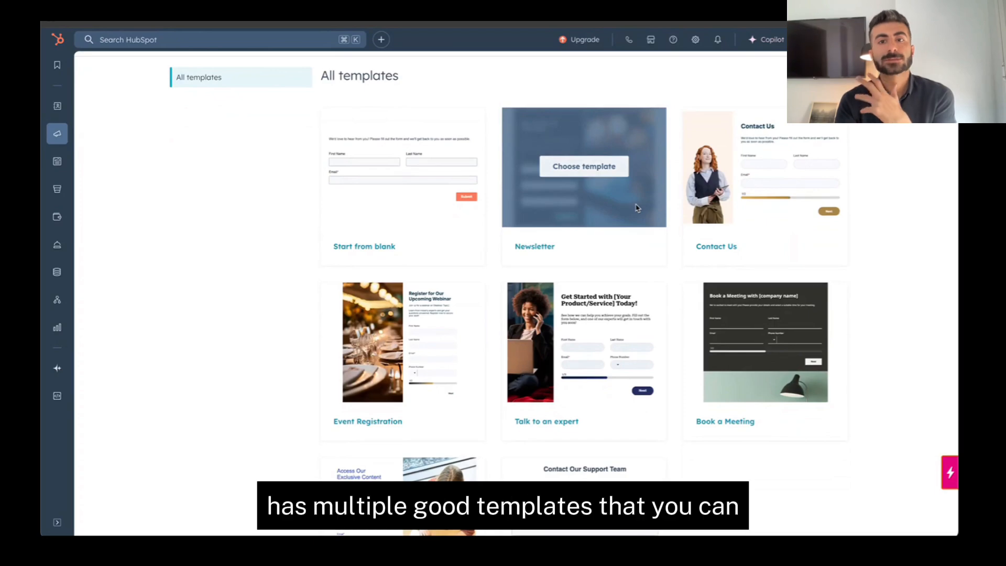
pyautogui.scroll(-2, 754, 173)
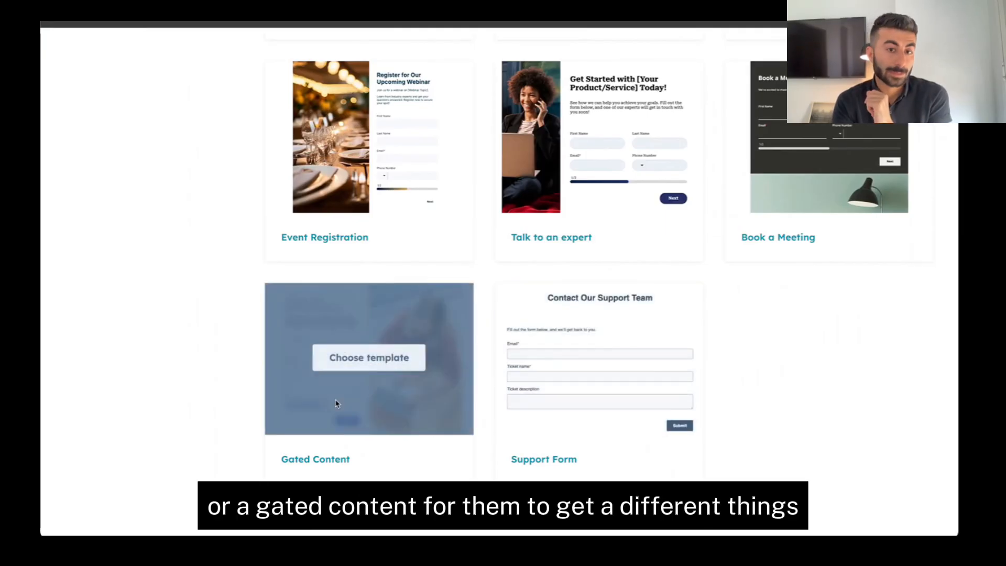
pyautogui.scroll(3, 336, 403)
pyautogui.scroll(-3, 337, 404)
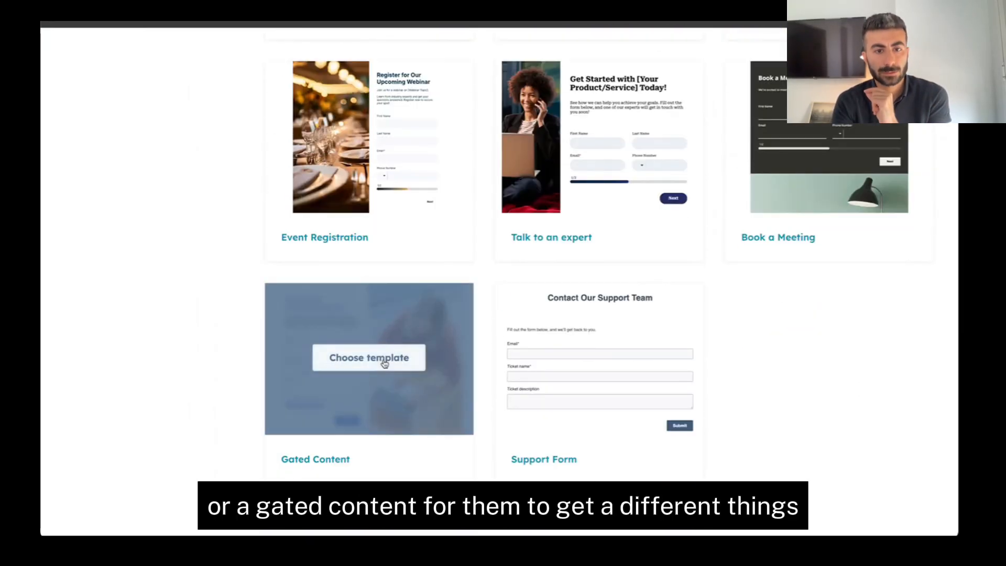
pyautogui.click(385, 348)
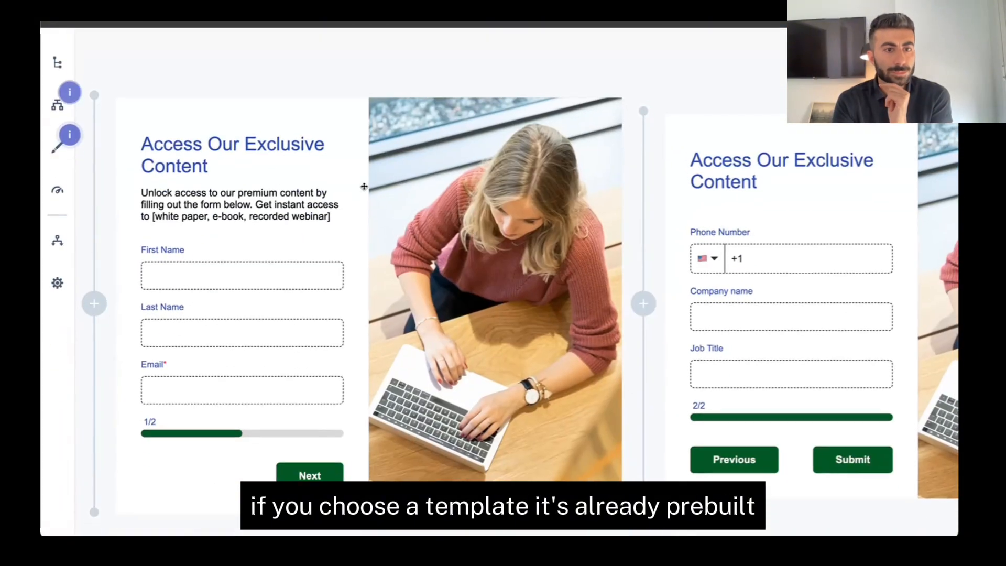
# Step: Examine the gated content form's text, steps and submission message, and compare its mobile and desktop previews
pyautogui.click(288, 172)
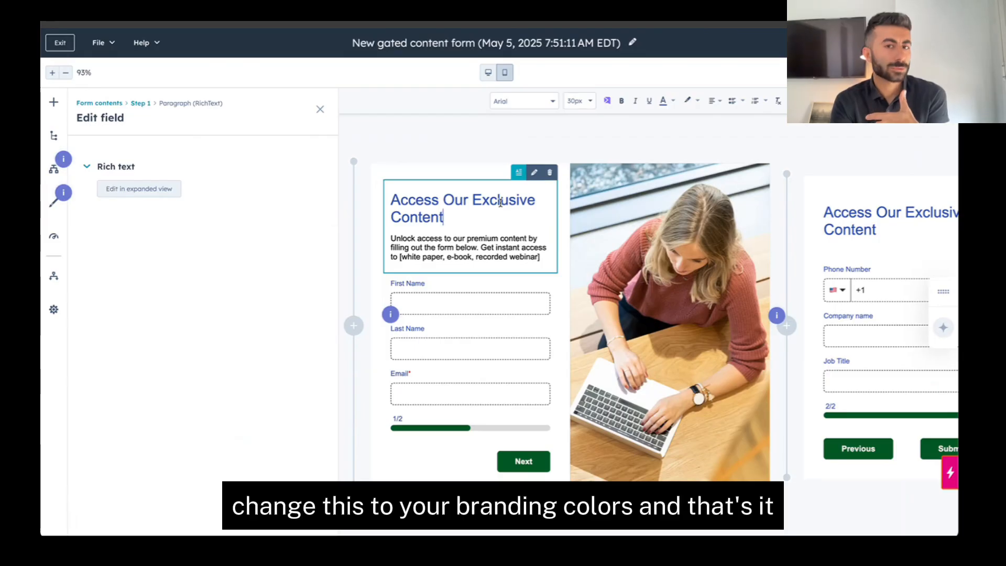
pyautogui.hscroll(10, 676, 307)
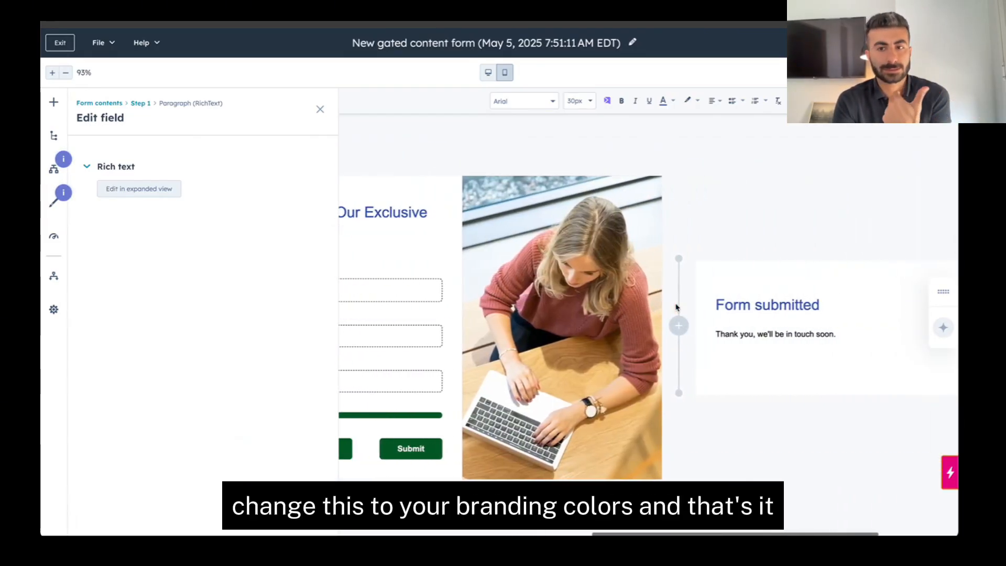
pyautogui.hscroll(3, 676, 307)
pyautogui.tripleClick(686, 307)
pyautogui.hscroll(-13, 687, 310)
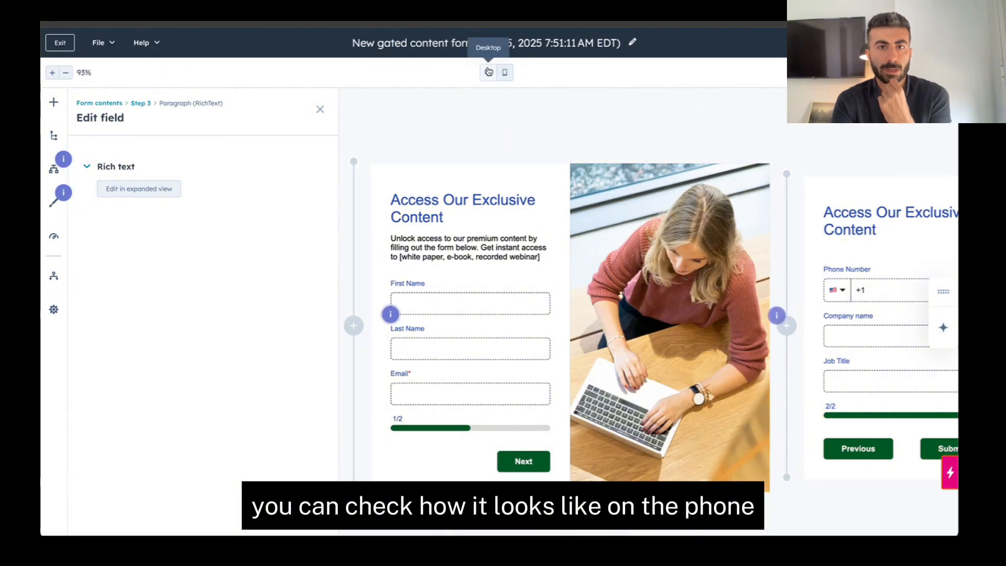
pyautogui.click(505, 72)
pyautogui.hscroll(2, 651, 233)
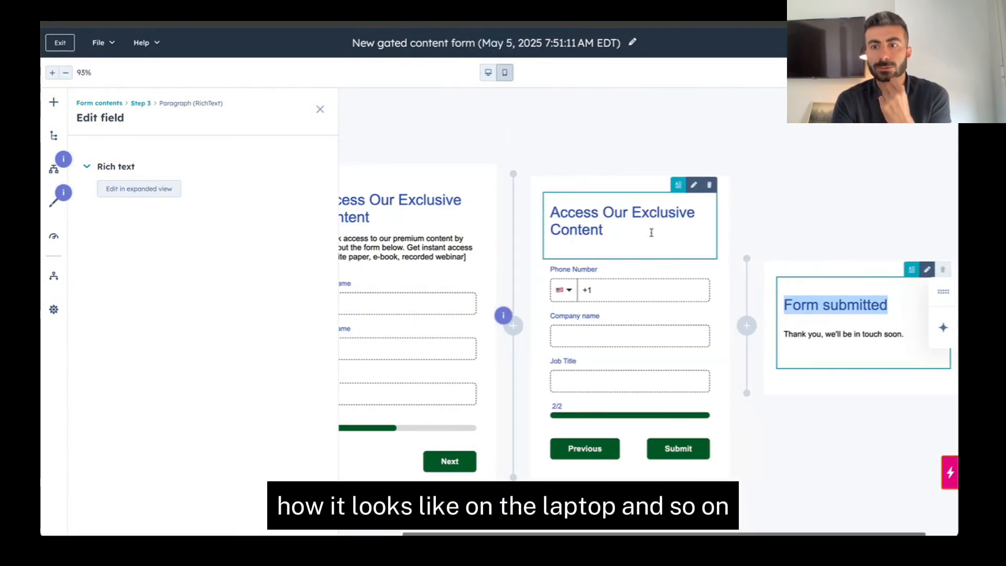
pyautogui.click(485, 73)
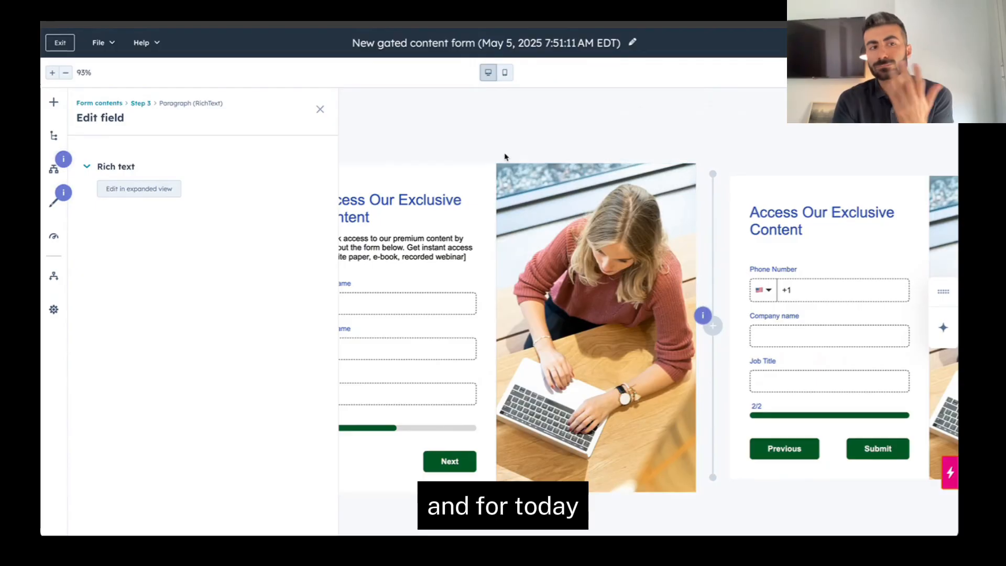
# Step: Exit the gated content form and start a blank form in the Form Editor
pyautogui.click(58, 41)
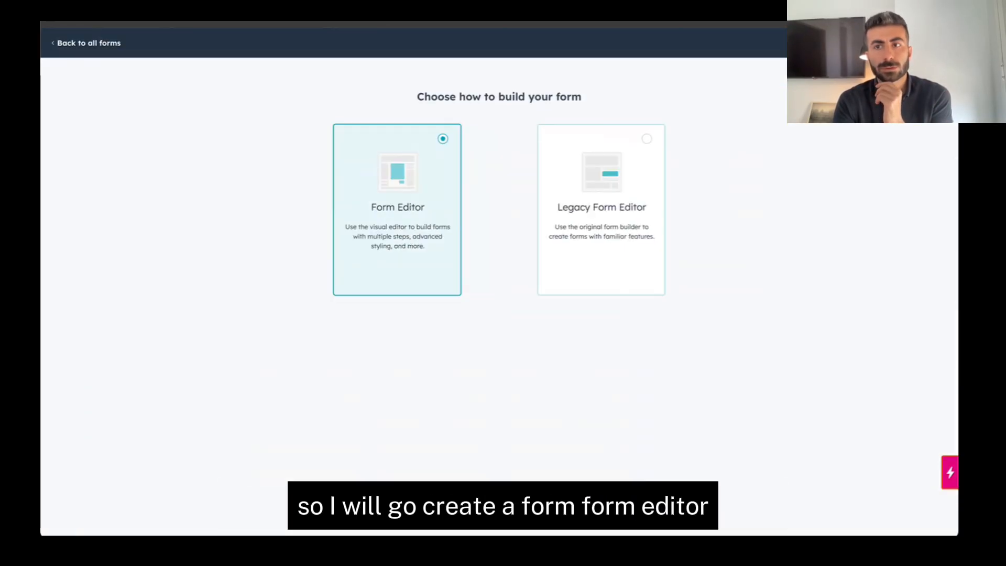
pyautogui.click(934, 43)
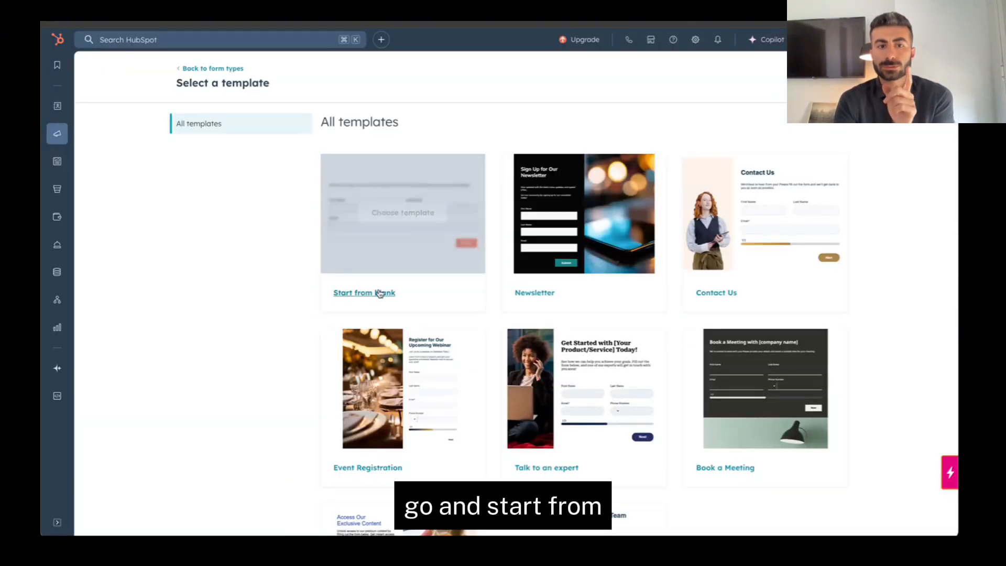
pyautogui.click(397, 225)
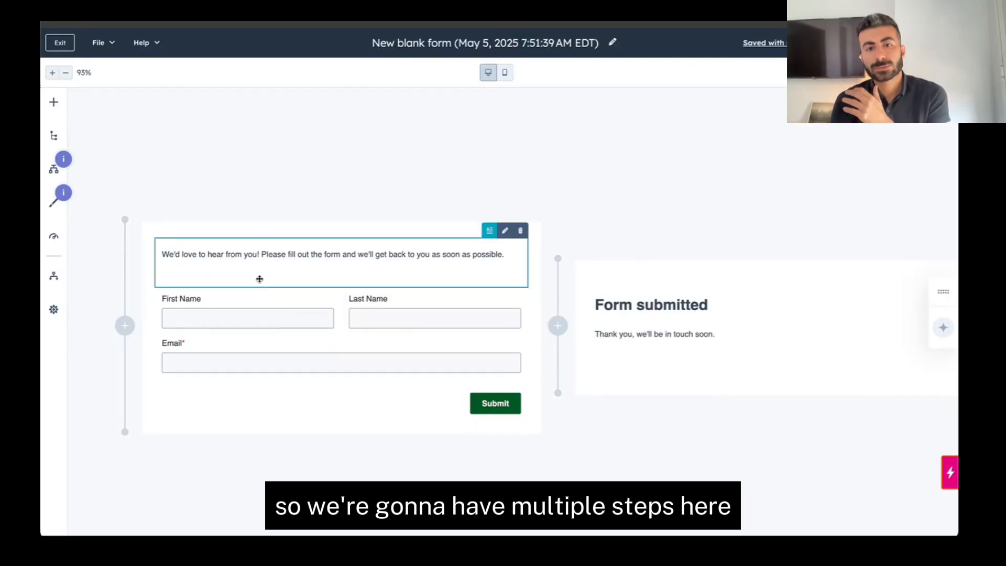
# Step: Inspect the settings of the intro text, name fields, email field and Step 1, and view the form contents outline
pyautogui.click(259, 279)
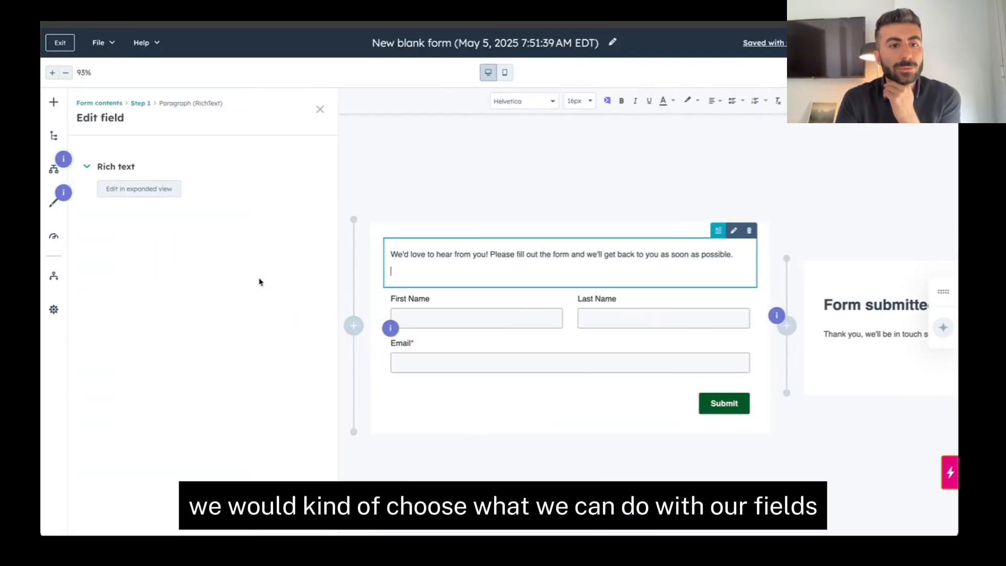
pyautogui.click(487, 316)
pyautogui.click(623, 313)
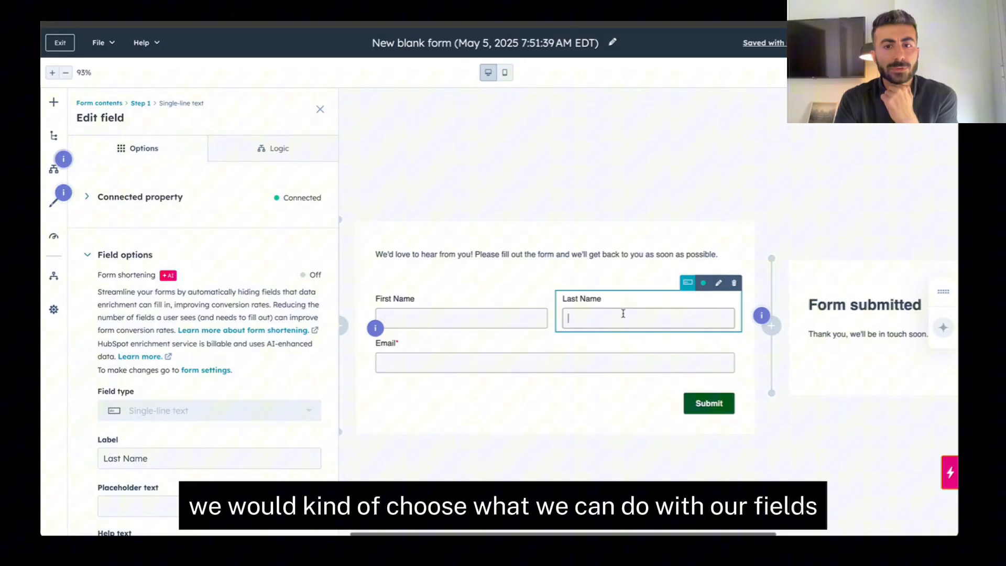
pyautogui.click(530, 363)
pyautogui.click(527, 237)
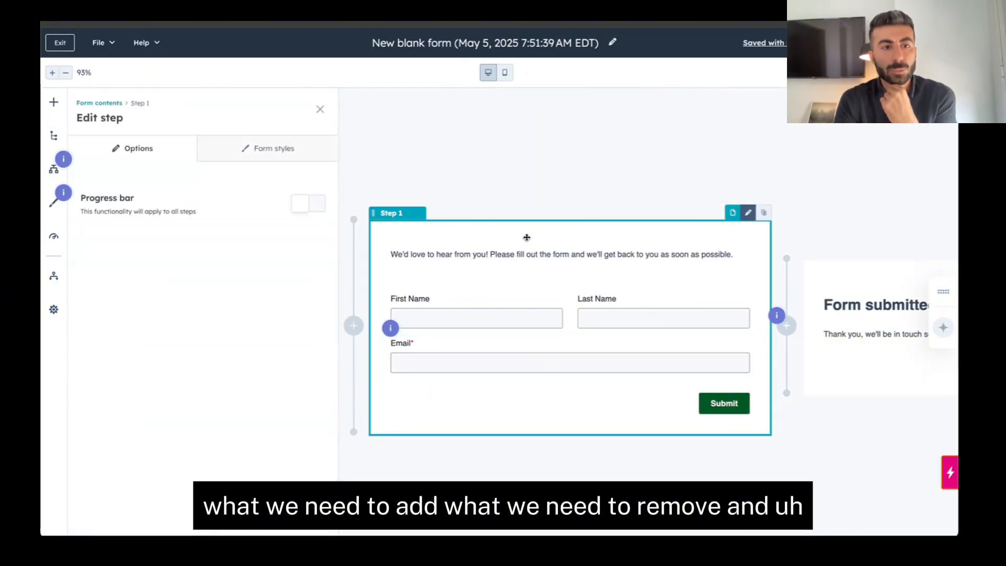
pyautogui.click(54, 136)
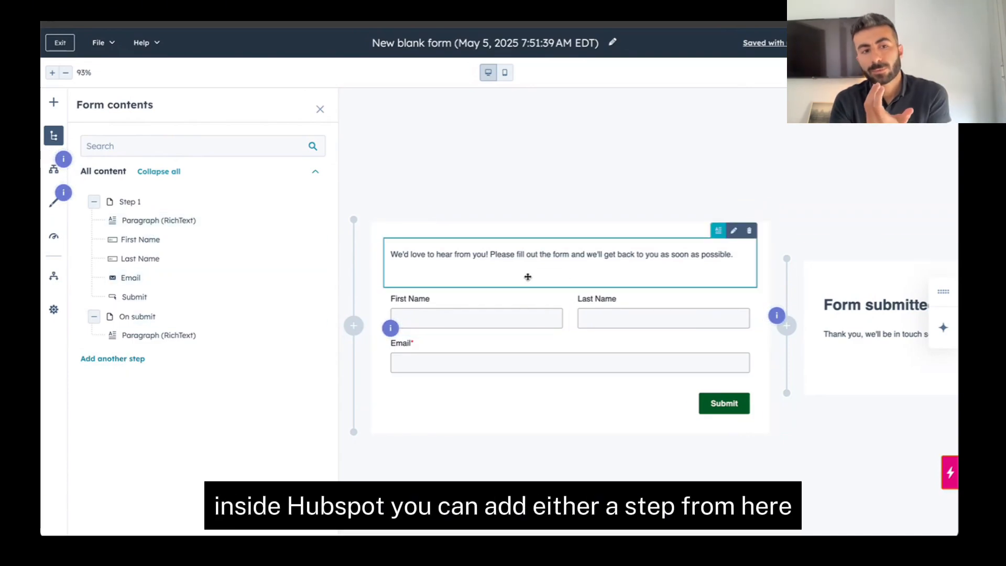
# Step: Add a second step after Step 1 and connect its single-line text field to the Company Name property
pyautogui.click(788, 327)
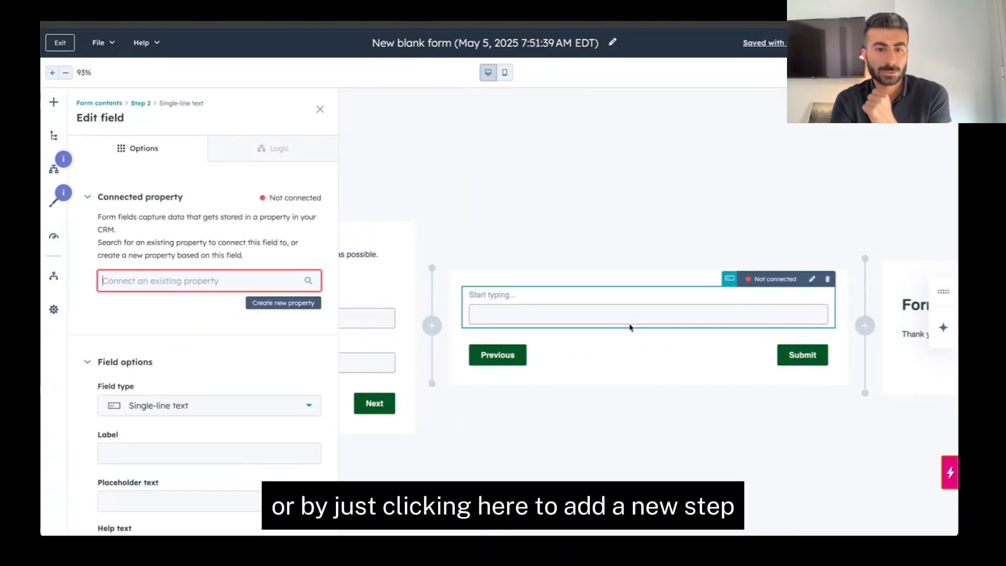
pyautogui.hscroll(-4, 630, 327)
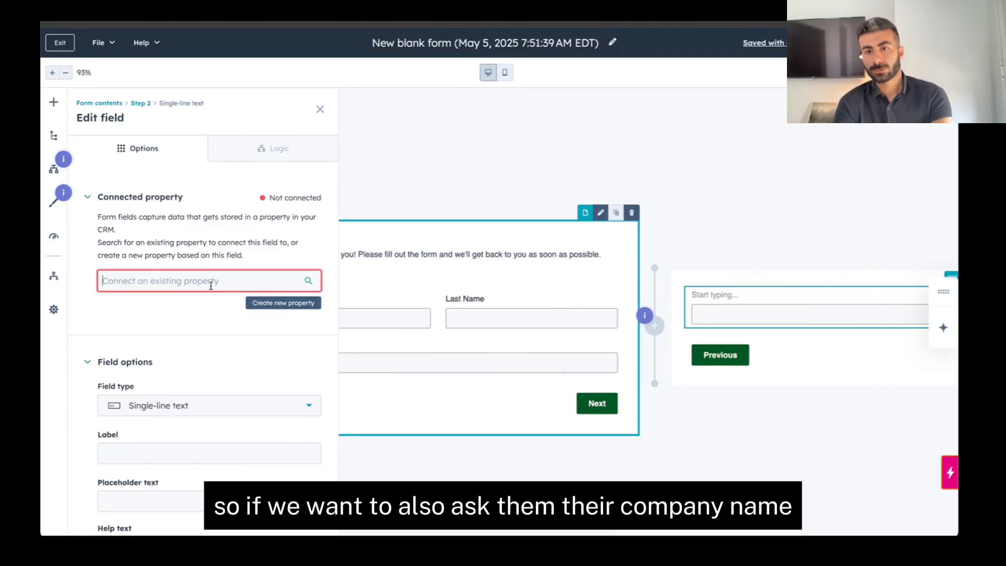
pyautogui.write('Compan')
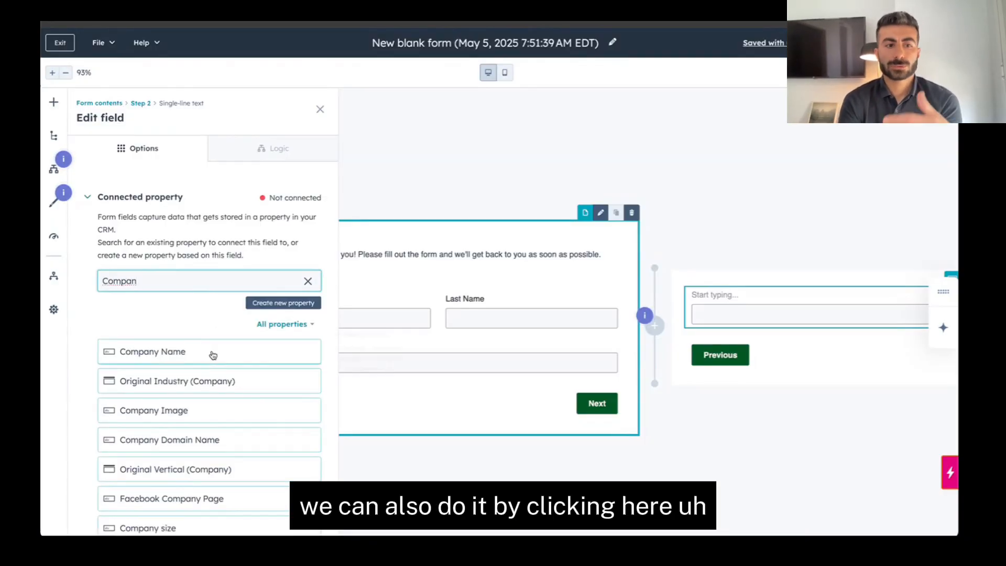
pyautogui.click(213, 354)
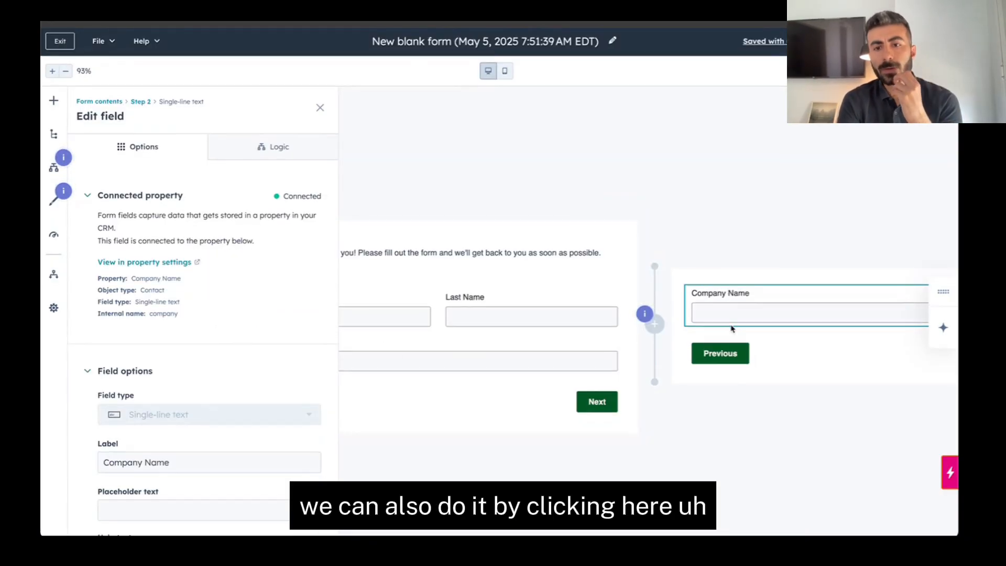
# Step: Set the placeholder text of the Company Name field to "Company Name"
pyautogui.scroll(-2, 264, 329)
pyautogui.scroll(-1, 262, 330)
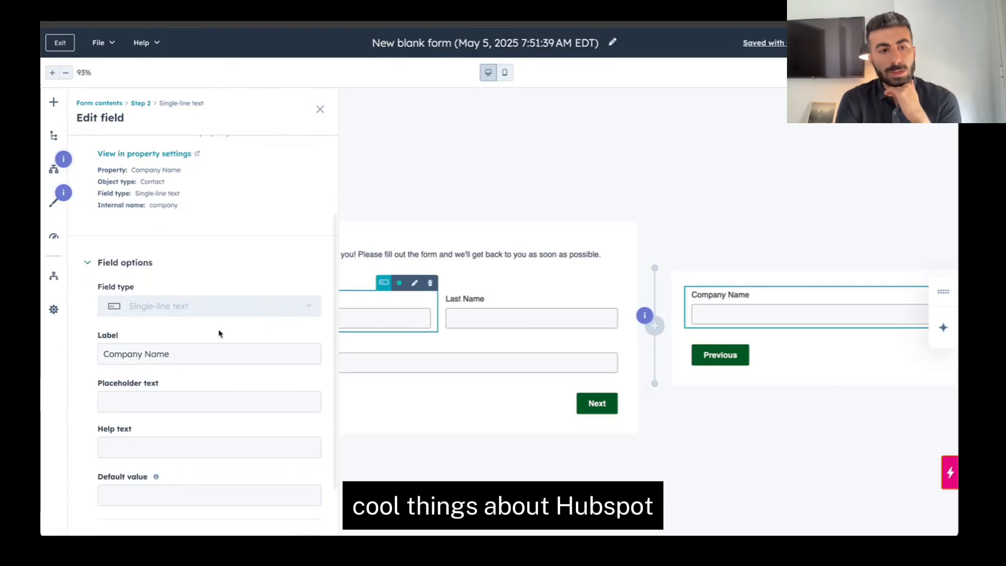
pyautogui.scroll(-2, 218, 331)
pyautogui.click(178, 335)
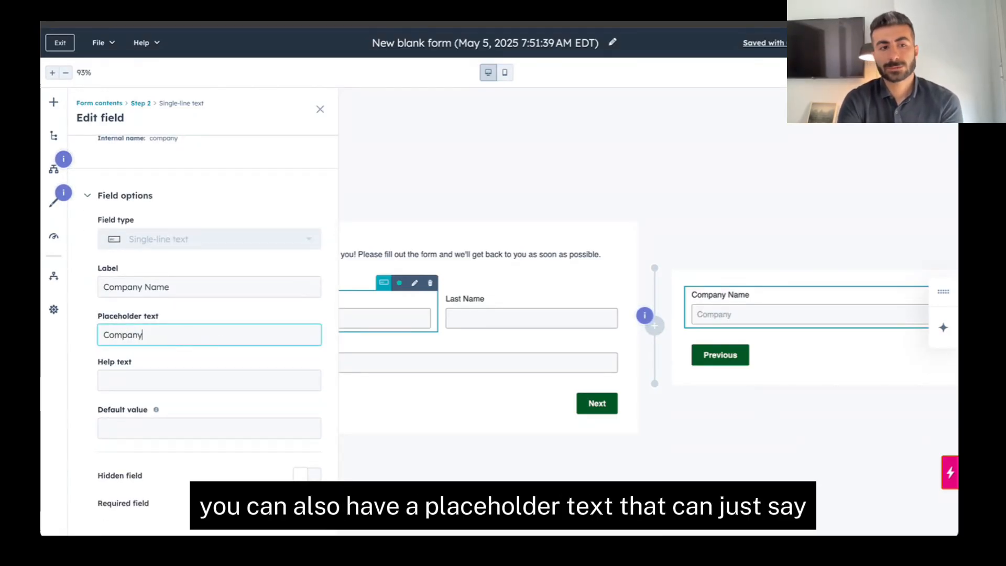
pyautogui.write('Company Name')
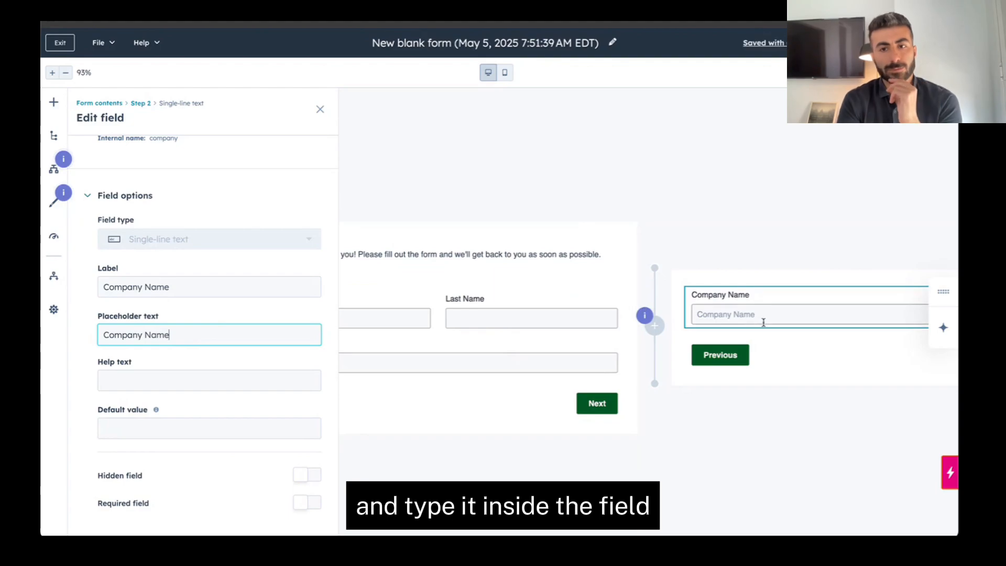
# Step: Add the help text "Share the name of your company" to the Company Name field and make the field required
pyautogui.click(184, 382)
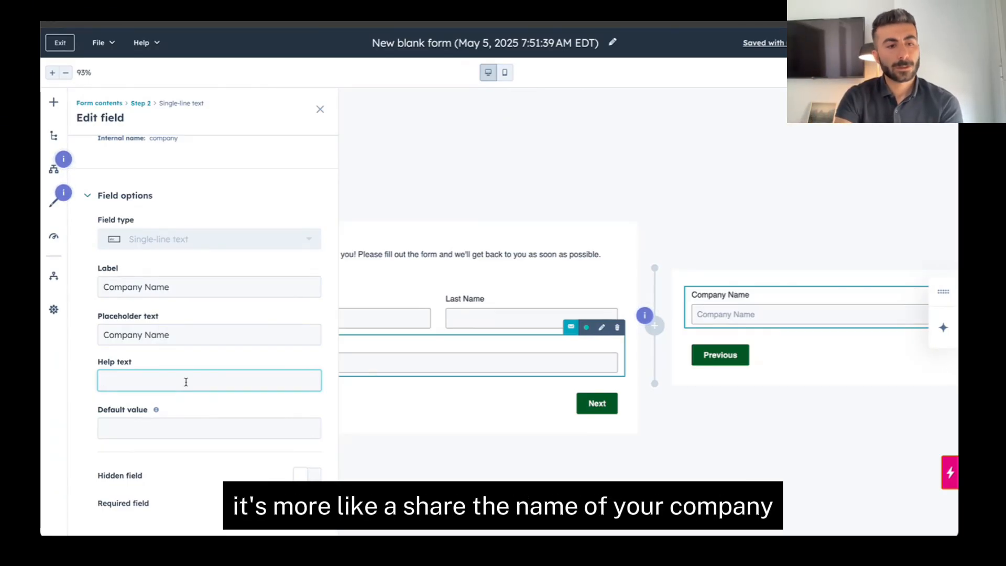
pyautogui.write('Share the name of yo')
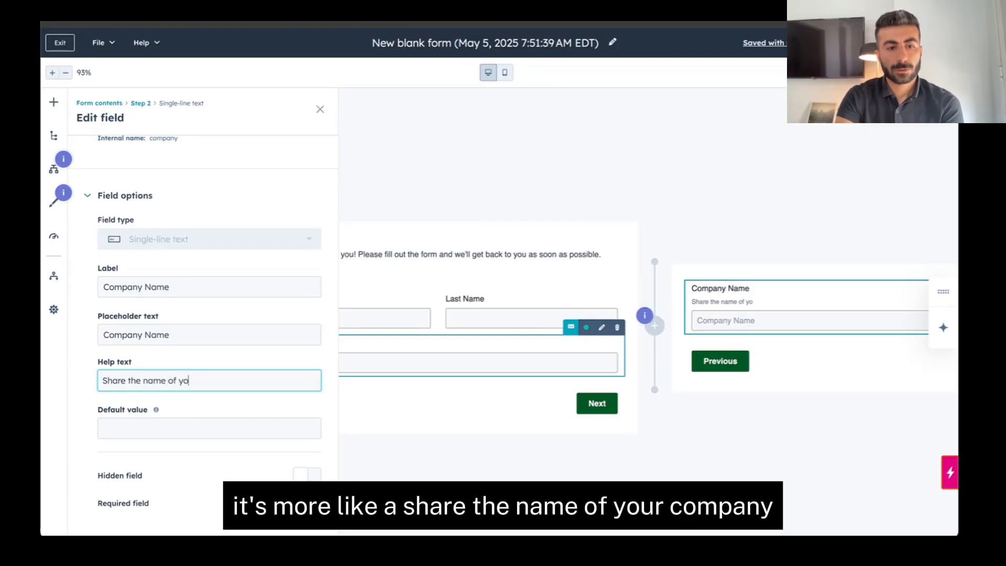
pyautogui.write('ur company')
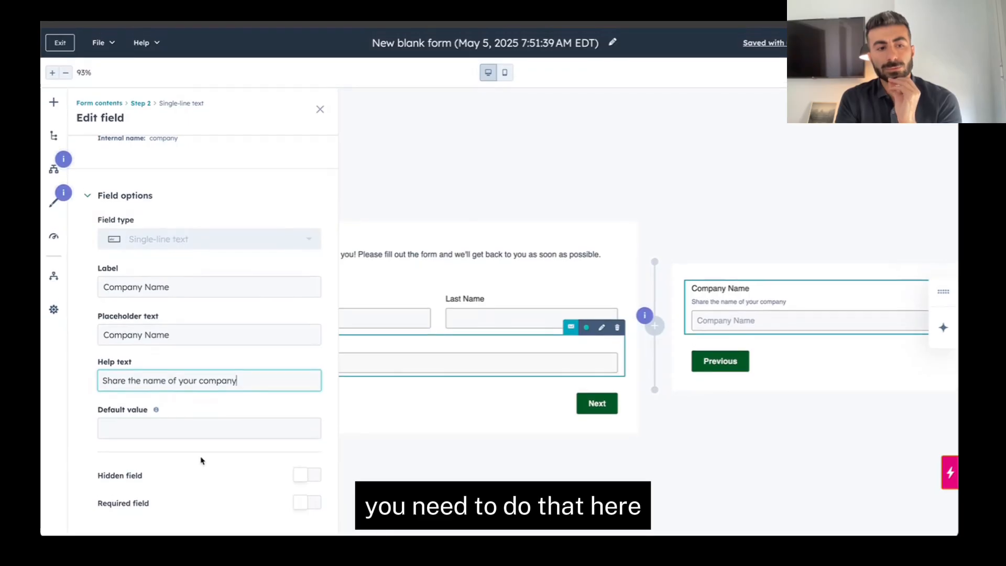
pyautogui.click(206, 432)
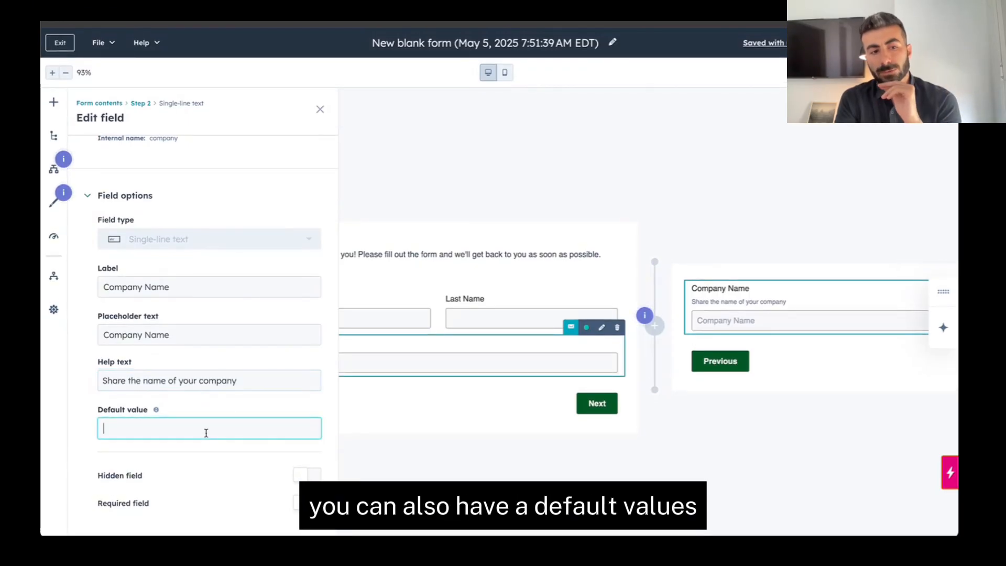
pyautogui.click(307, 503)
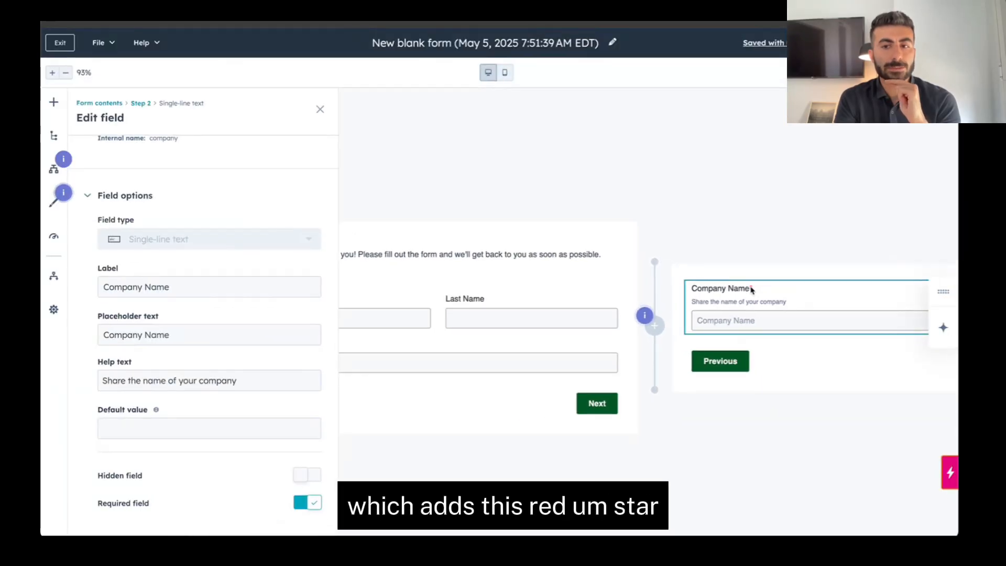
# Step: Block free email providers on the Email field in Step 1 and open its list of email domains to block
pyautogui.hscroll(-5, 456, 293)
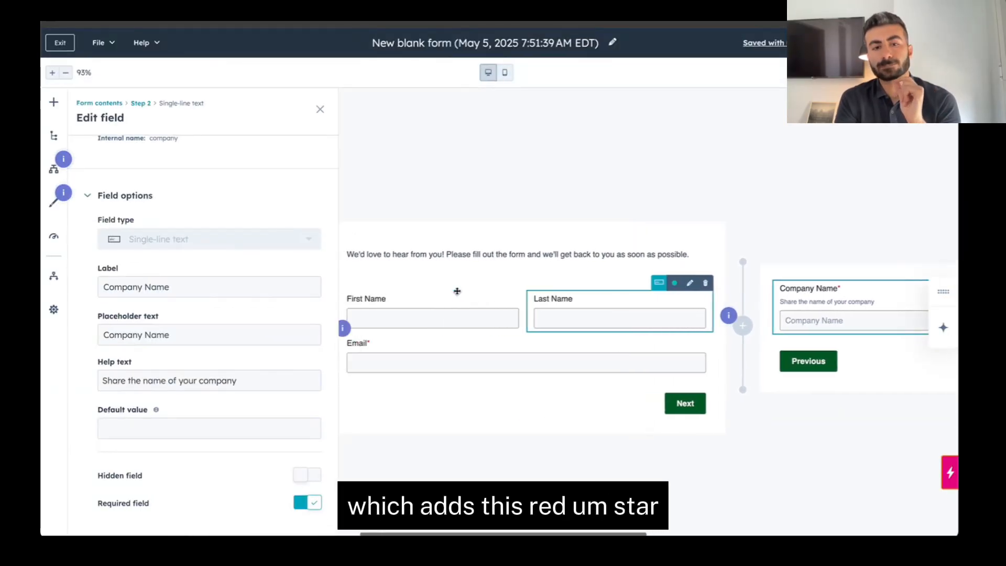
pyautogui.click(464, 360)
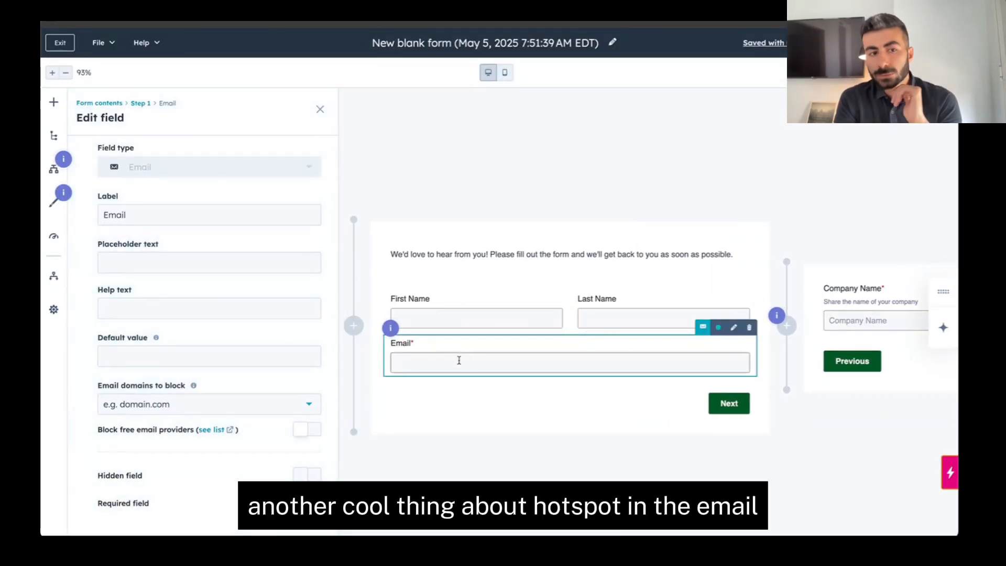
pyautogui.scroll(1, 296, 287)
pyautogui.scroll(-1, 296, 287)
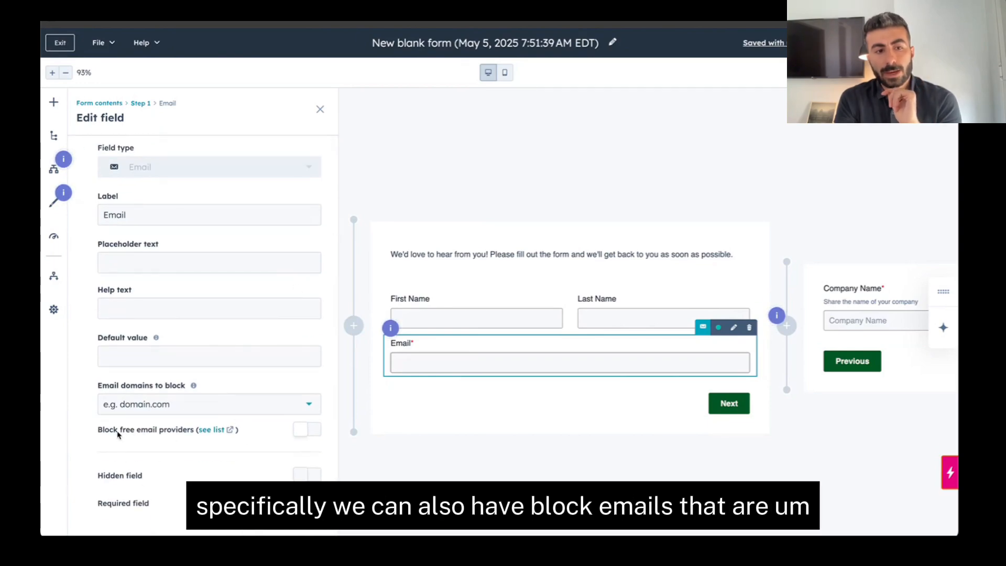
pyautogui.click(308, 431)
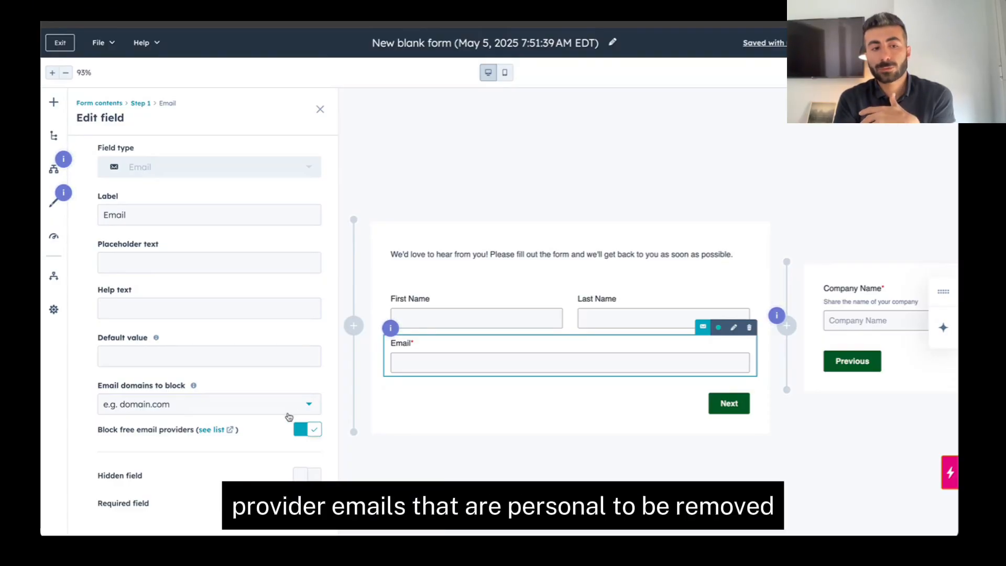
pyautogui.click(177, 400)
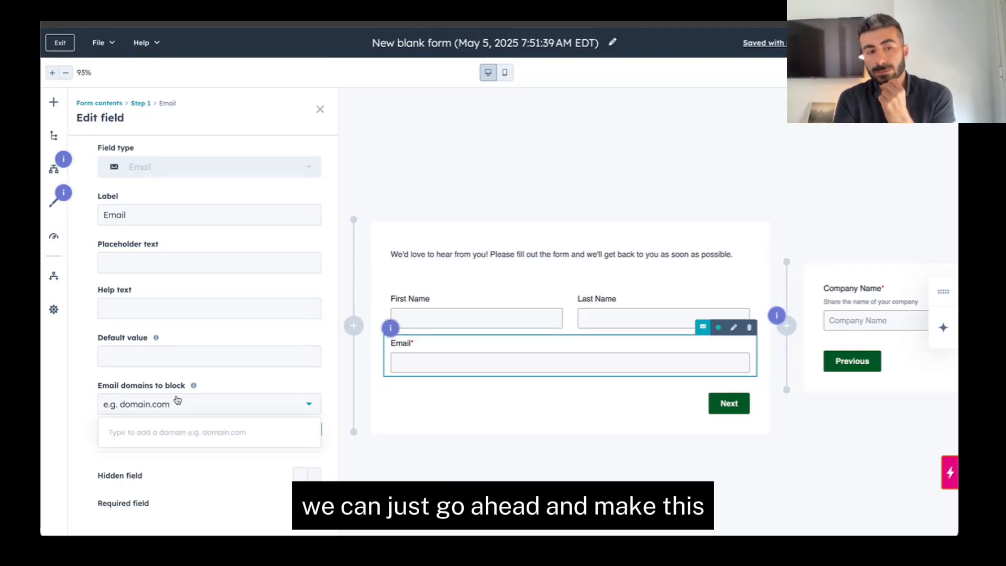
# Step: Dismiss the list of email domains to block and change the Email field's label to "Work Email"
pyautogui.click(65, 388)
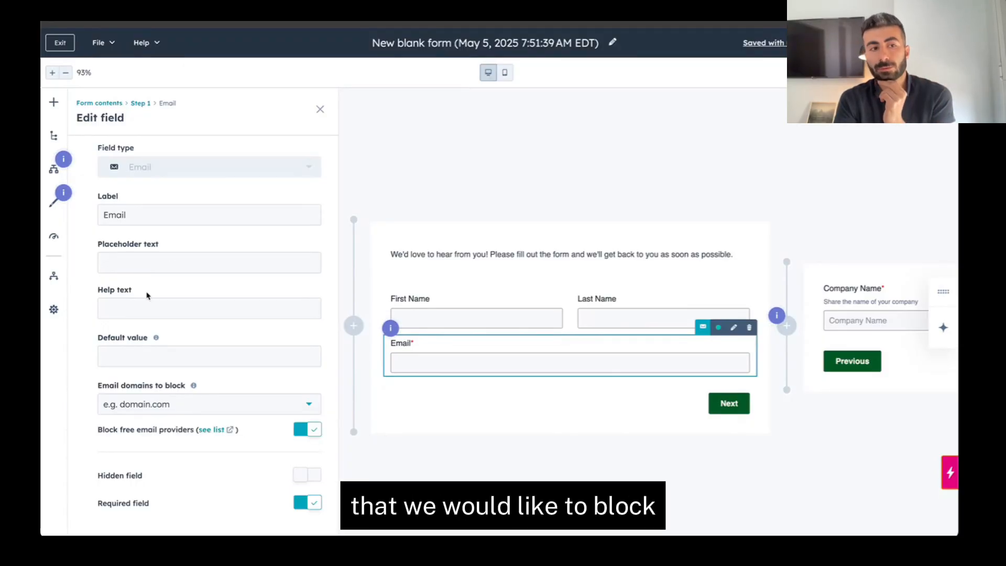
pyautogui.click(106, 215)
pyautogui.write('WOrk')
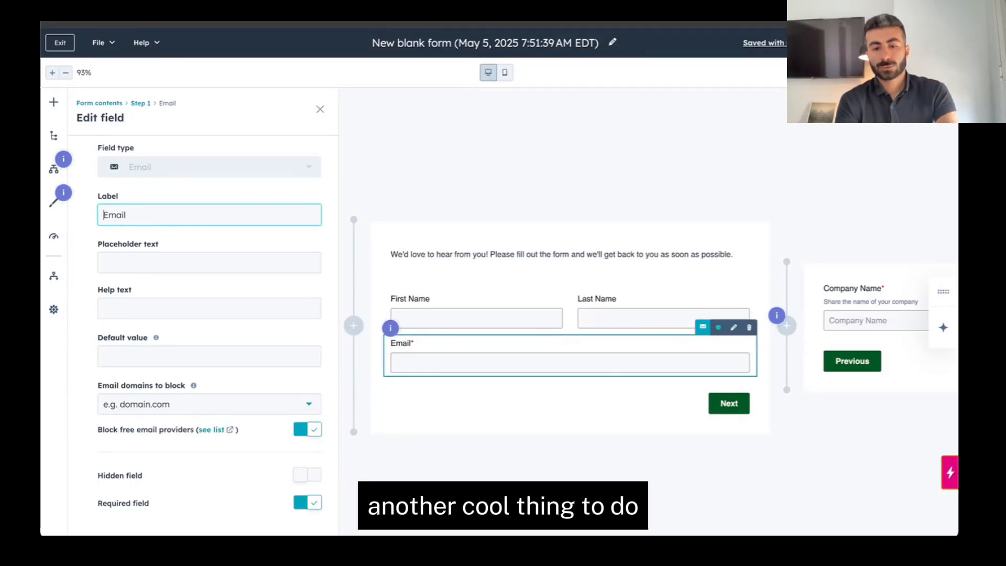
pyautogui.write('ork')
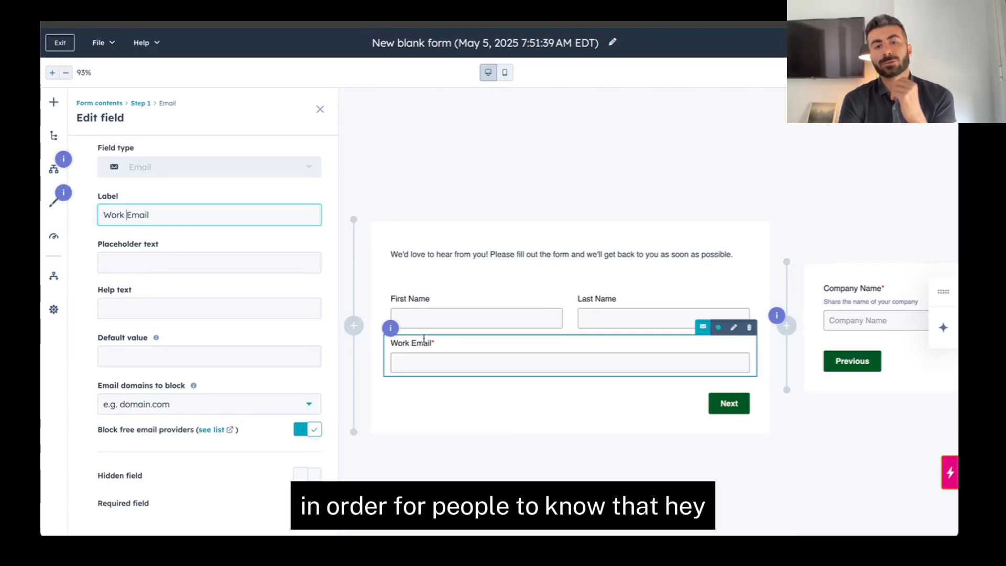
# Step: Add the help text "Please add your company email" to the Work Email field
pyautogui.click(147, 309)
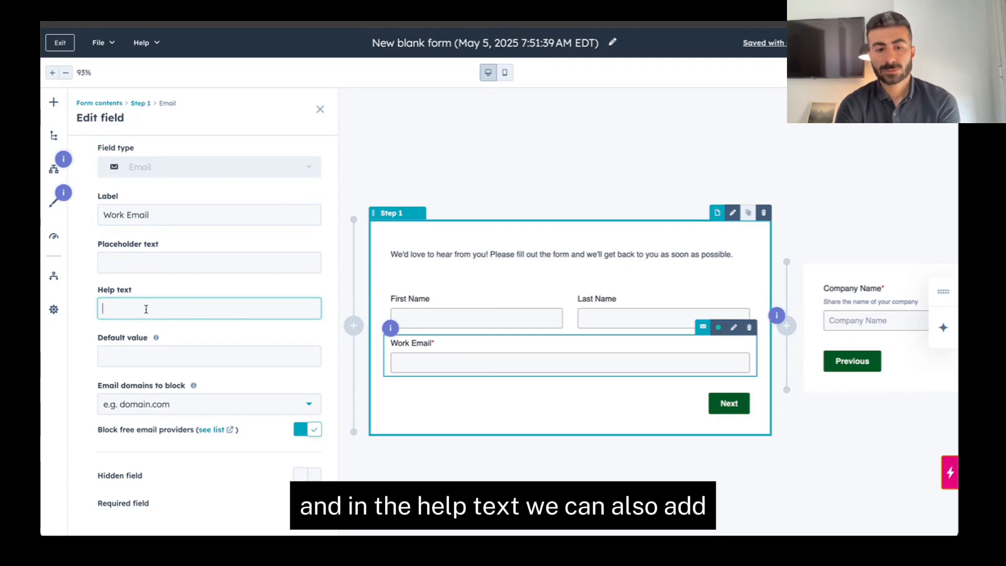
pyautogui.write('Please')
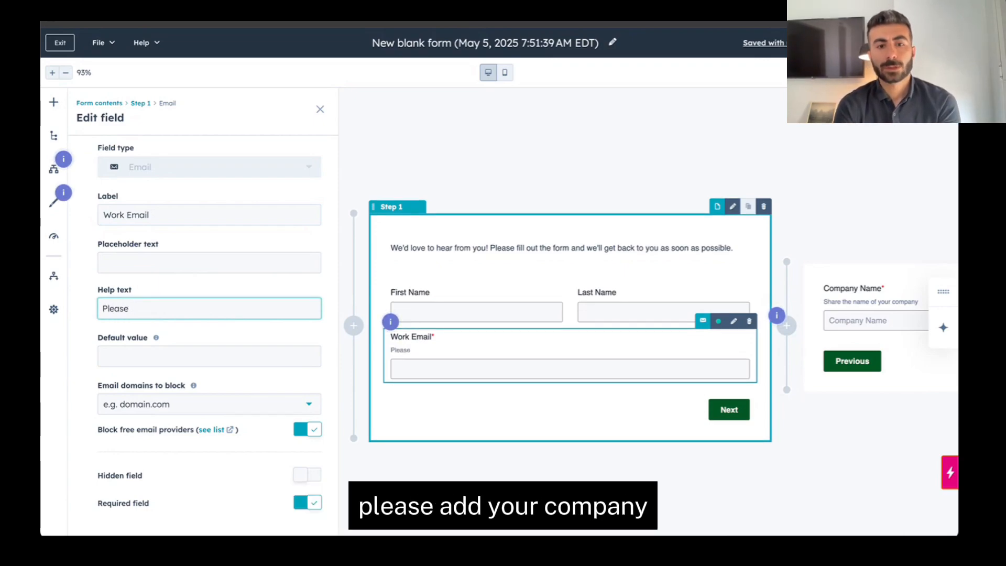
pyautogui.write(' add ')
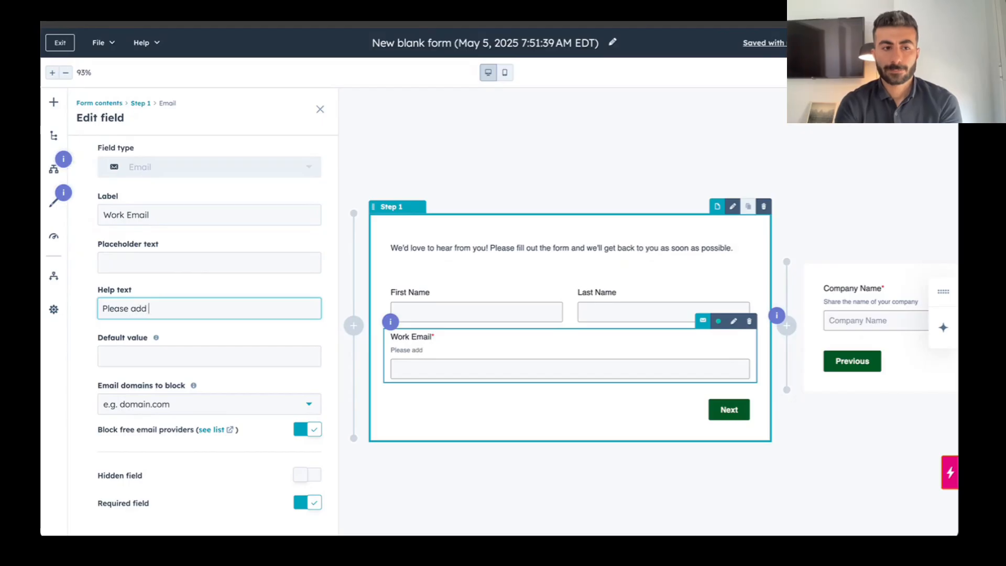
pyautogui.write('your company')
pyautogui.press('BackSpace')
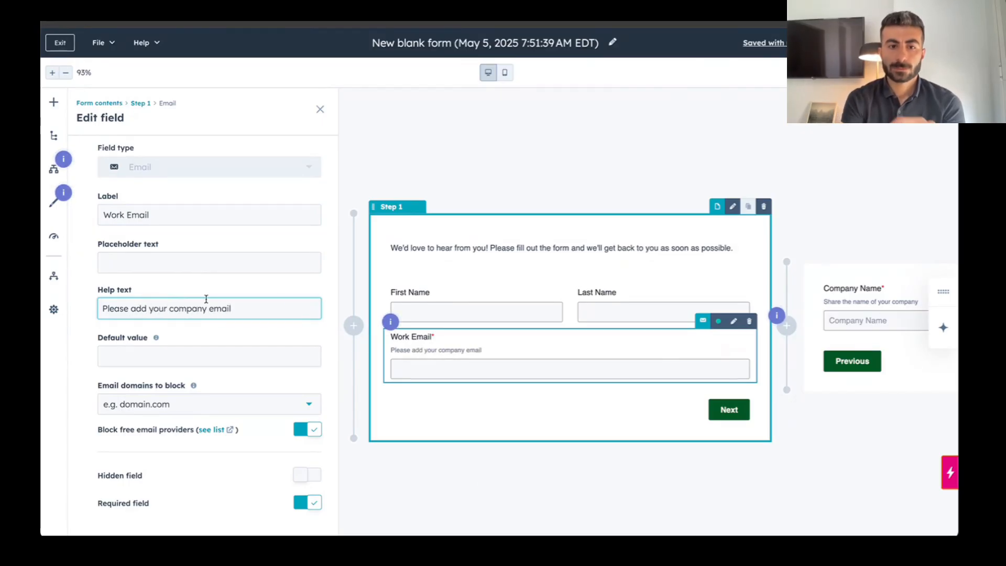
pyautogui.click(205, 264)
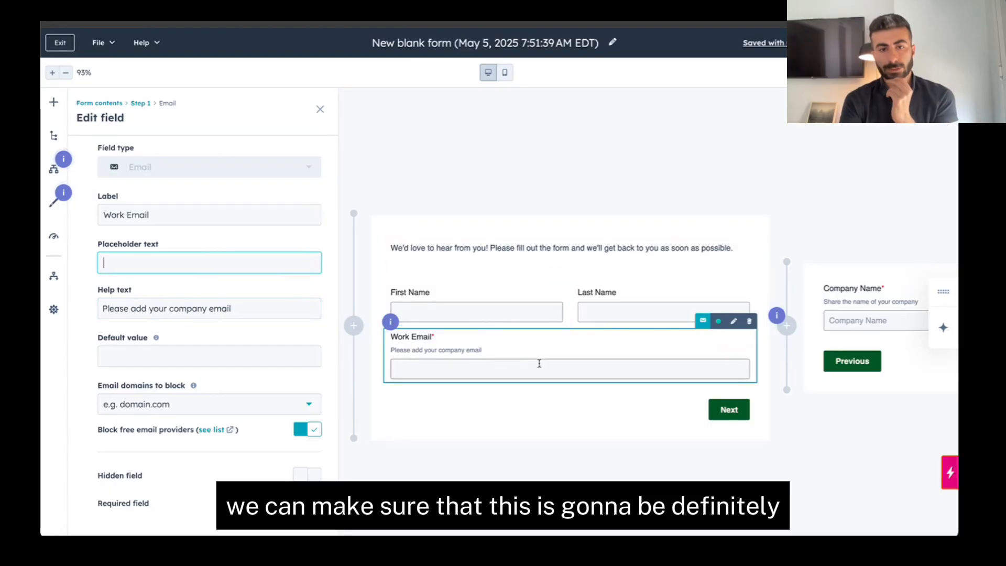
# Step: Make the First Name and Last Name fields in Step 1 required
pyautogui.click(507, 311)
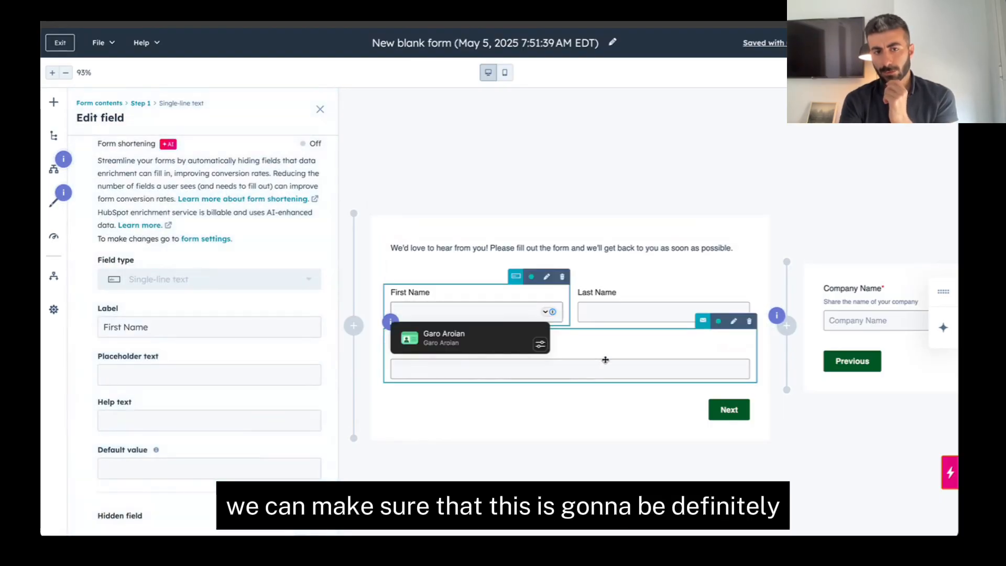
pyautogui.scroll(-1, 132, 330)
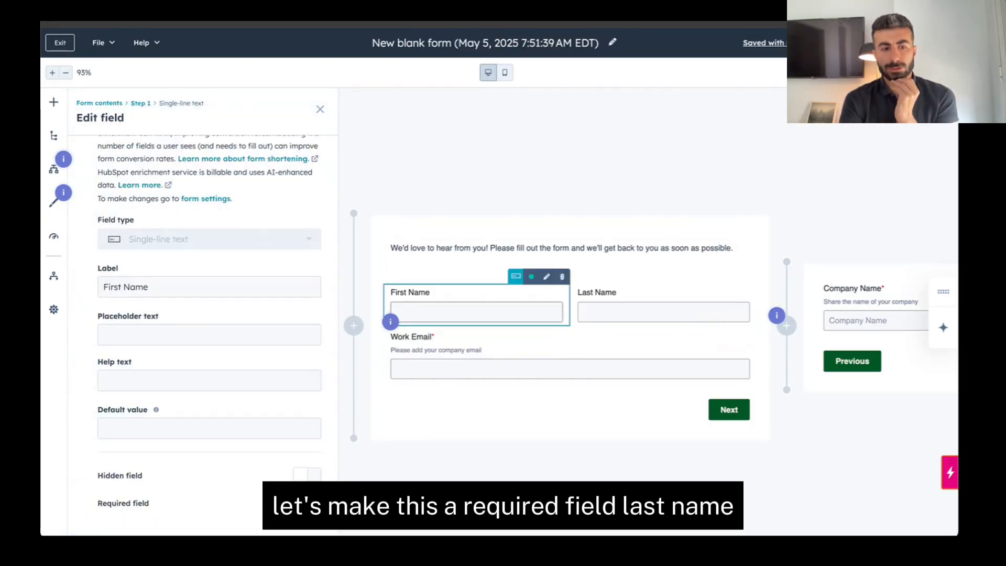
pyautogui.click(673, 310)
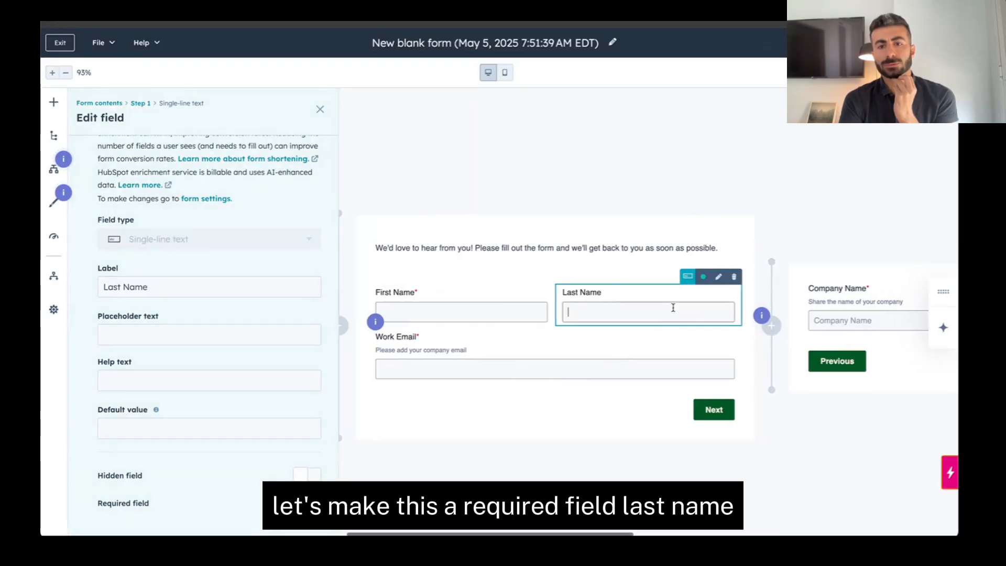
pyautogui.click(310, 504)
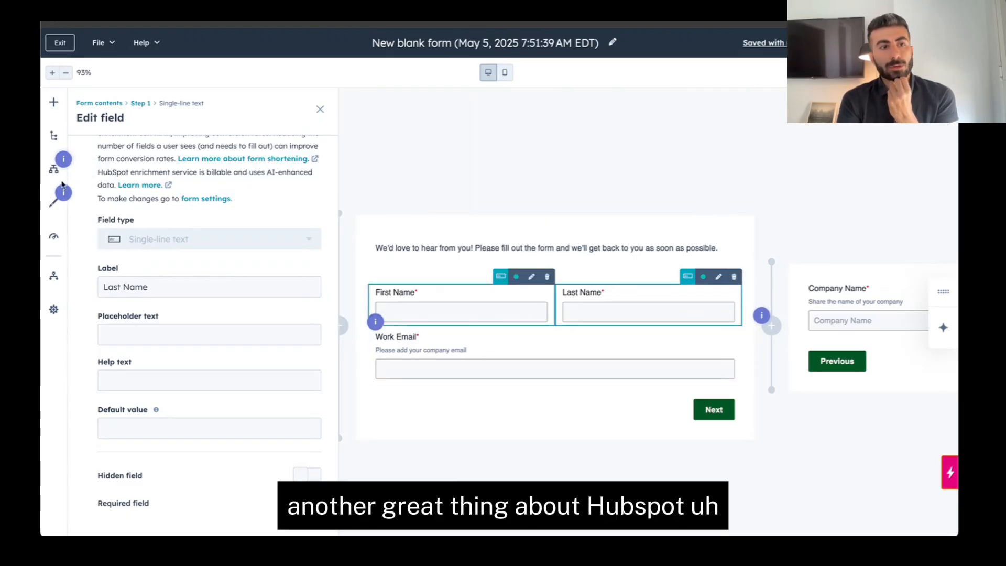
# Step: Try several banner layouts in Step 2's form styles, including Bottom, 2/3 Left and Top, and settle on the Left layout
pyautogui.hscroll(4, 602, 301)
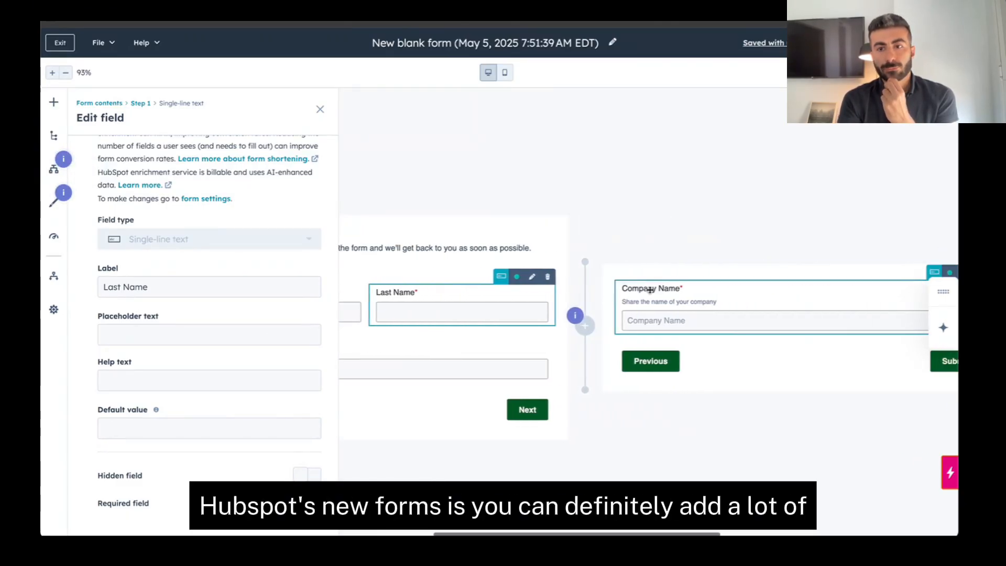
pyautogui.click(701, 267)
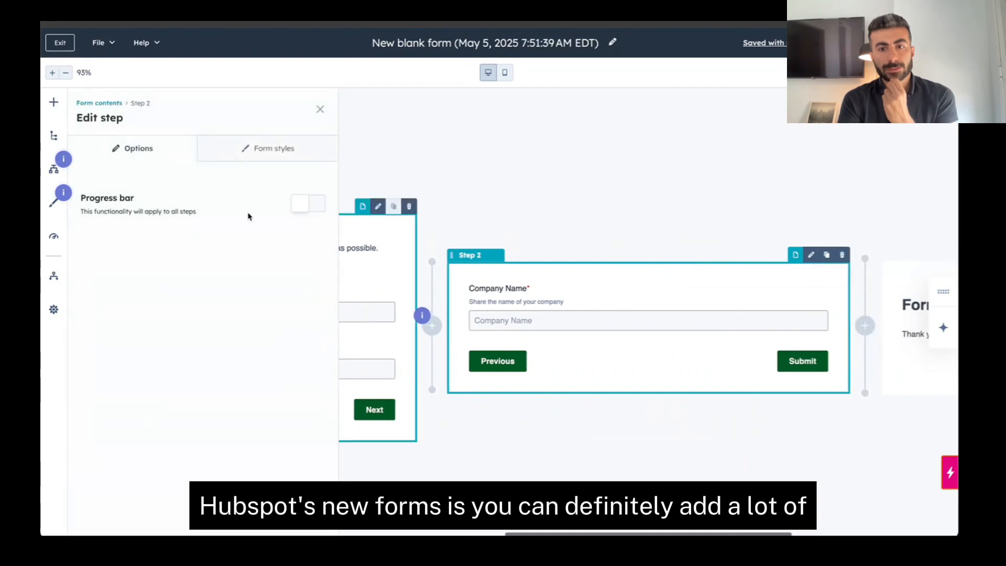
pyautogui.click(244, 149)
pyautogui.click(215, 248)
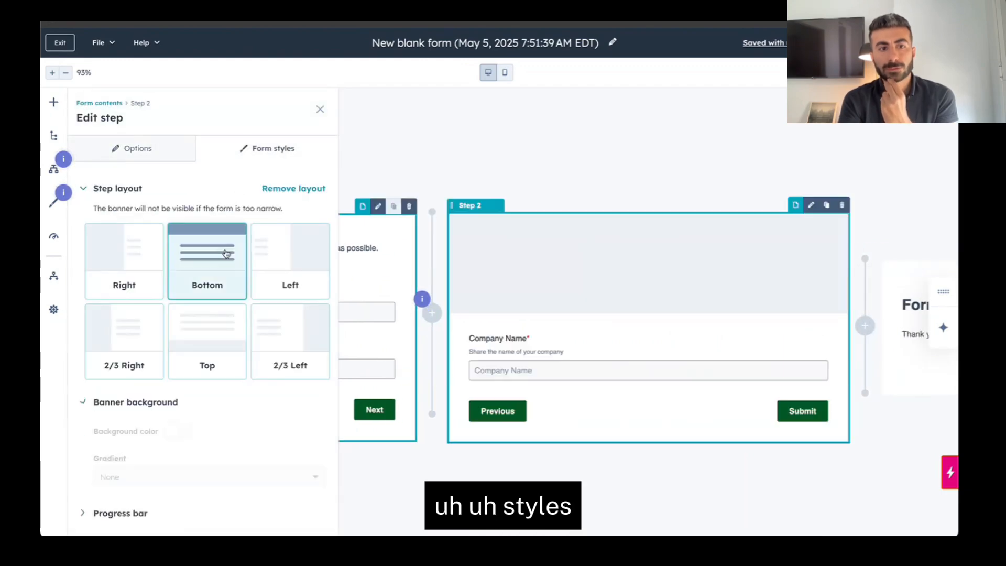
pyautogui.click(289, 259)
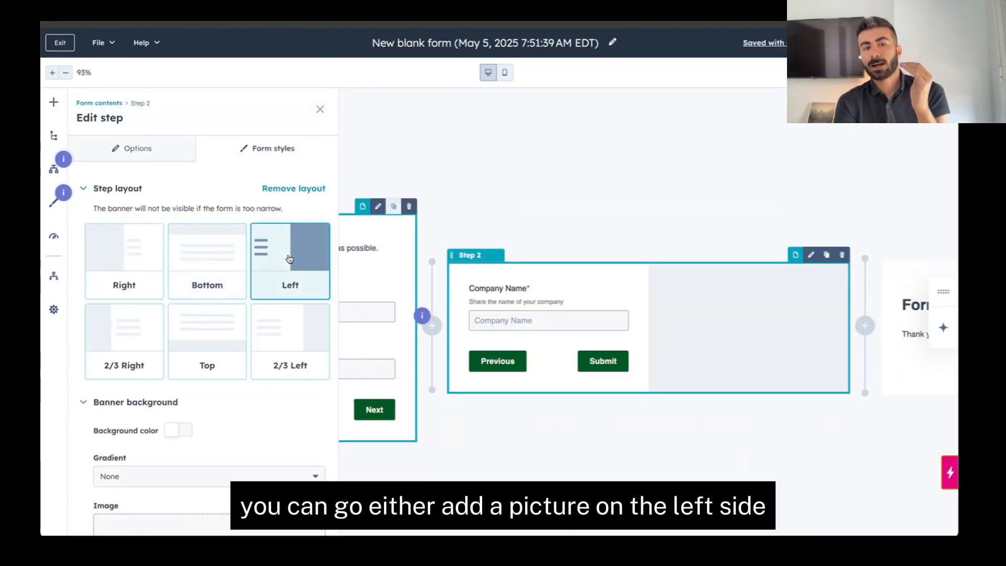
pyautogui.click(300, 337)
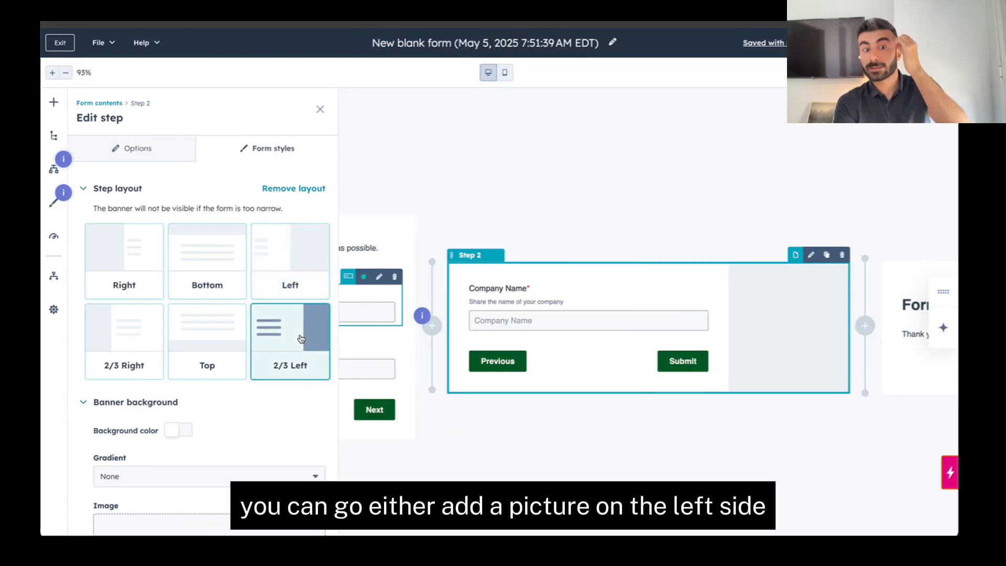
pyautogui.click(204, 327)
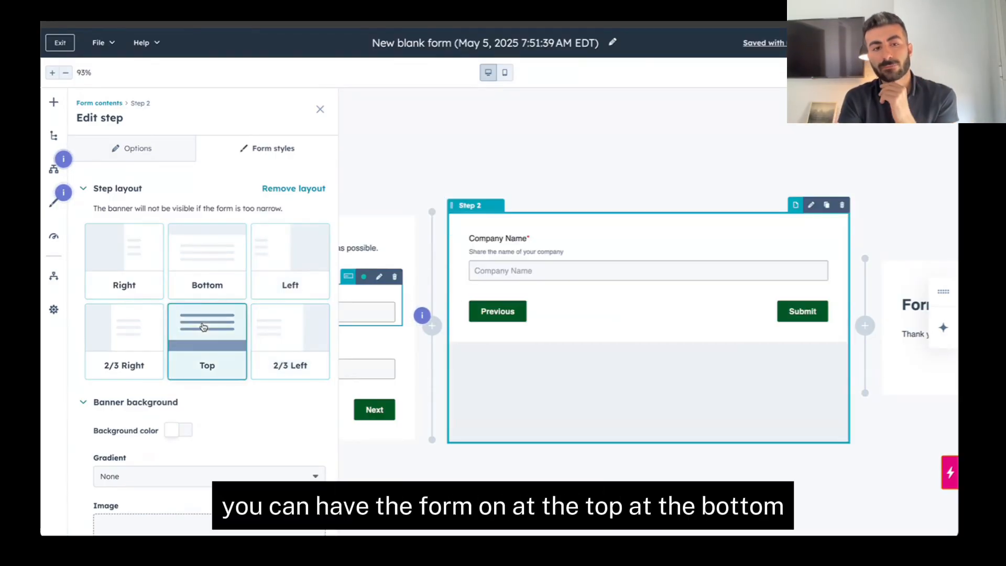
pyautogui.click(145, 329)
pyautogui.click(283, 252)
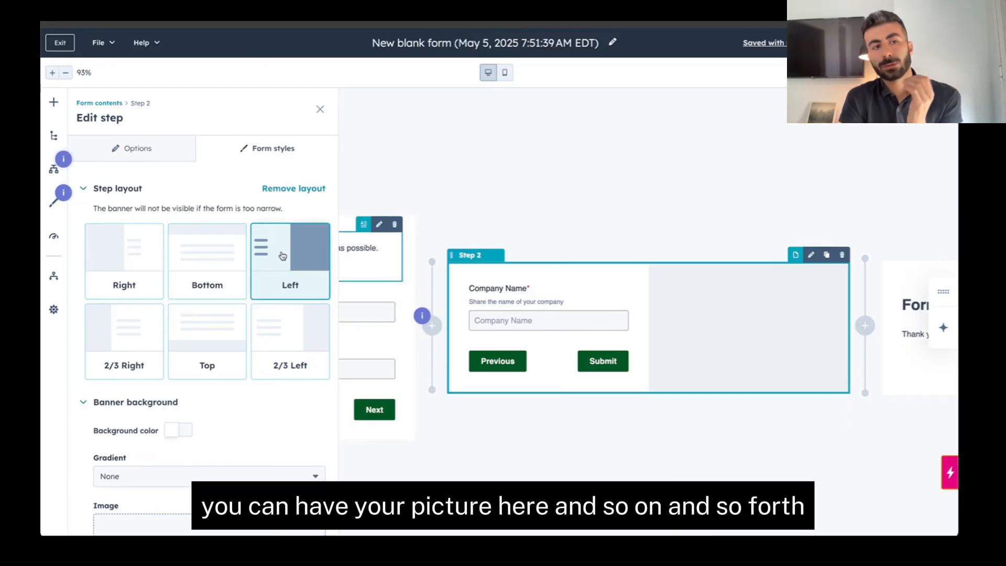
# Step: Generate a banner background image for Step 2 with AI from the prompt "webinar" and insert the blue-and-yellow Webinar poster
pyautogui.scroll(-3, 283, 256)
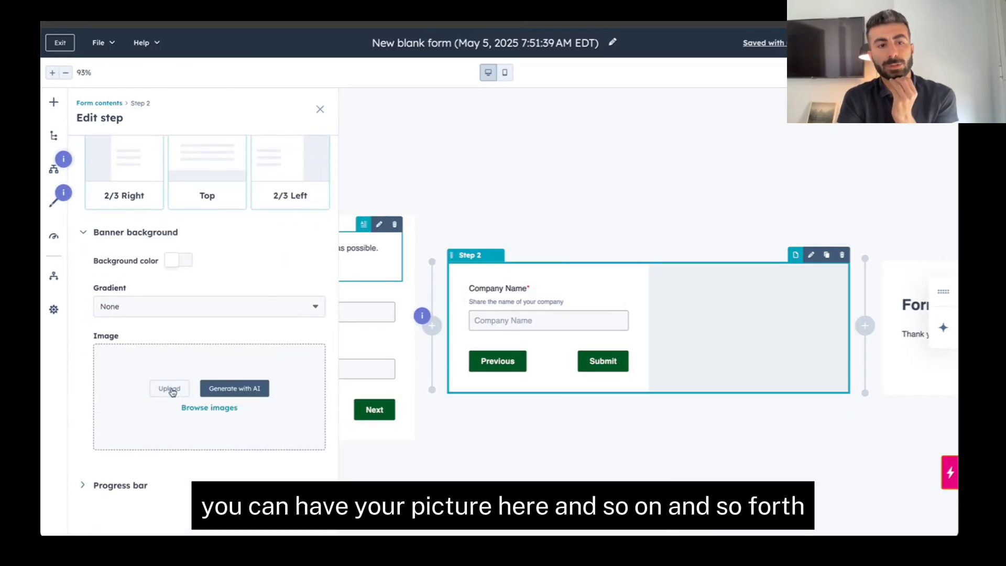
pyautogui.click(227, 390)
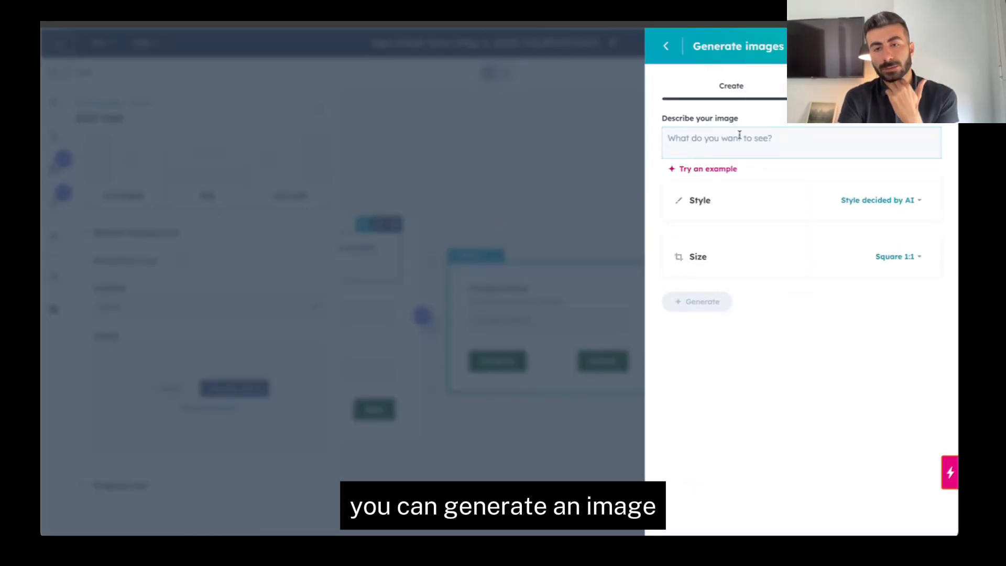
pyautogui.write('webinar')
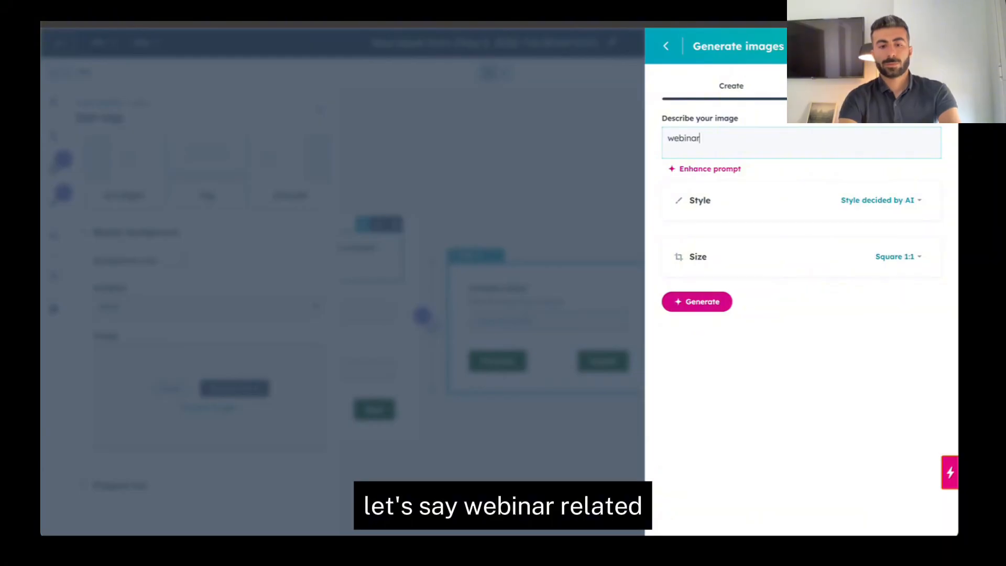
pyautogui.click(715, 302)
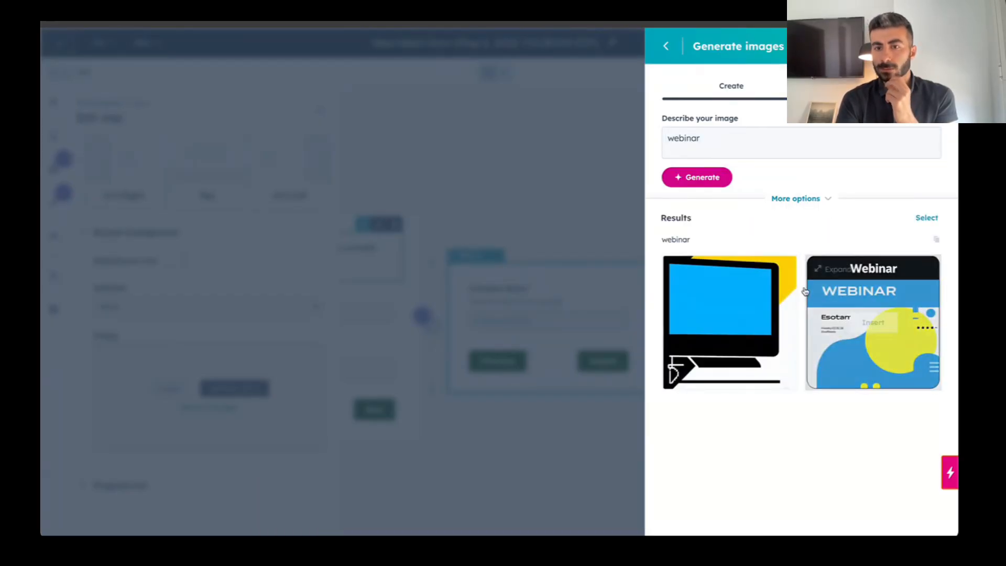
pyautogui.click(872, 322)
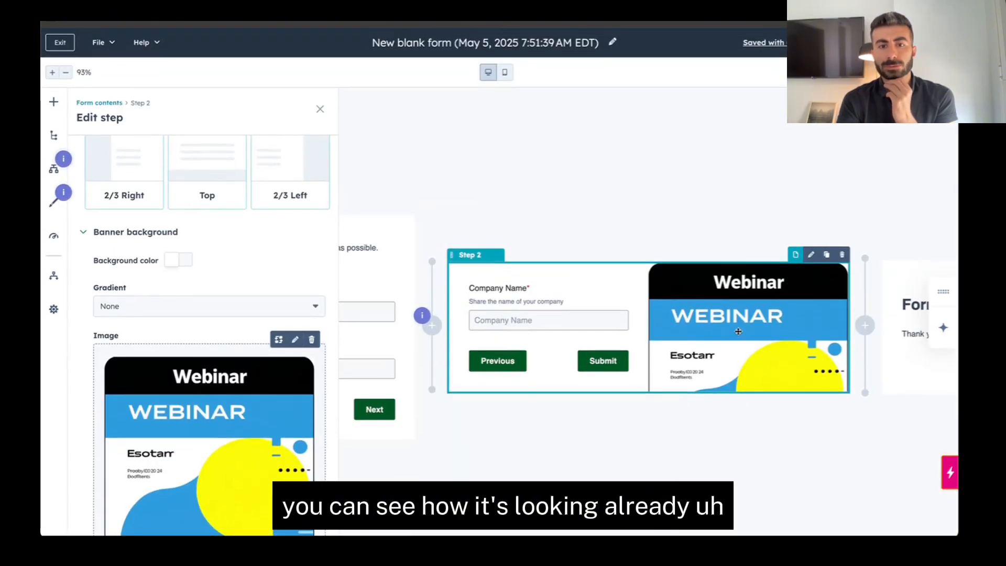
# Step: Try displaying the banner image at full size and resized to show entirely, and return it to Resize to fill container
pyautogui.scroll(-2, 234, 433)
pyautogui.scroll(-2, 233, 432)
pyautogui.scroll(7, 230, 430)
pyautogui.scroll(-9, 220, 419)
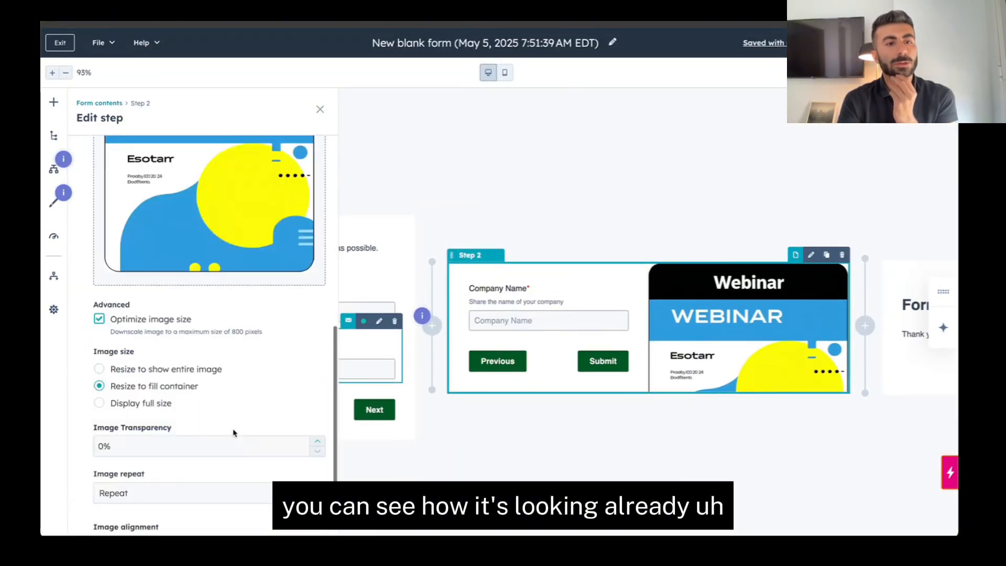
pyautogui.click(139, 387)
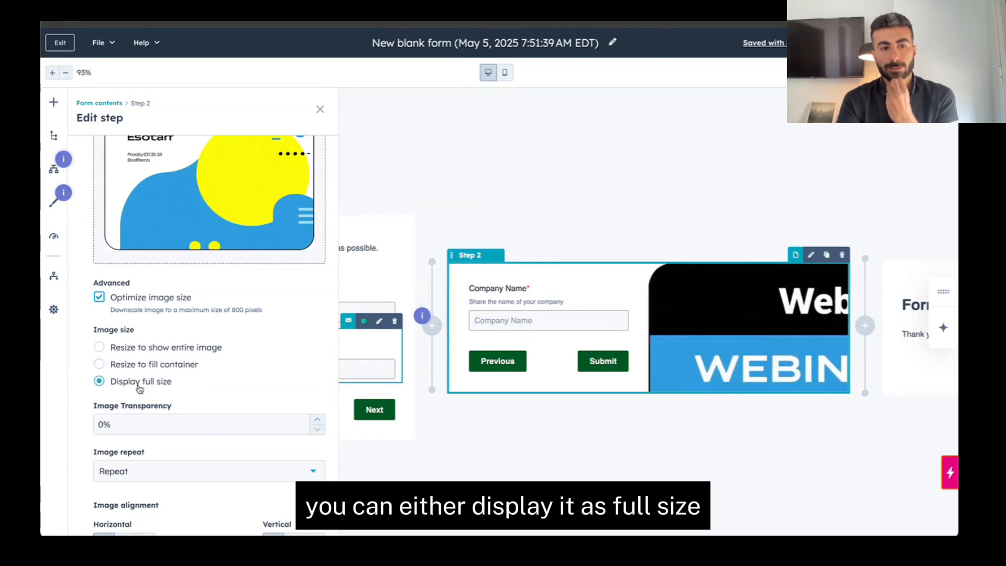
pyautogui.click(142, 365)
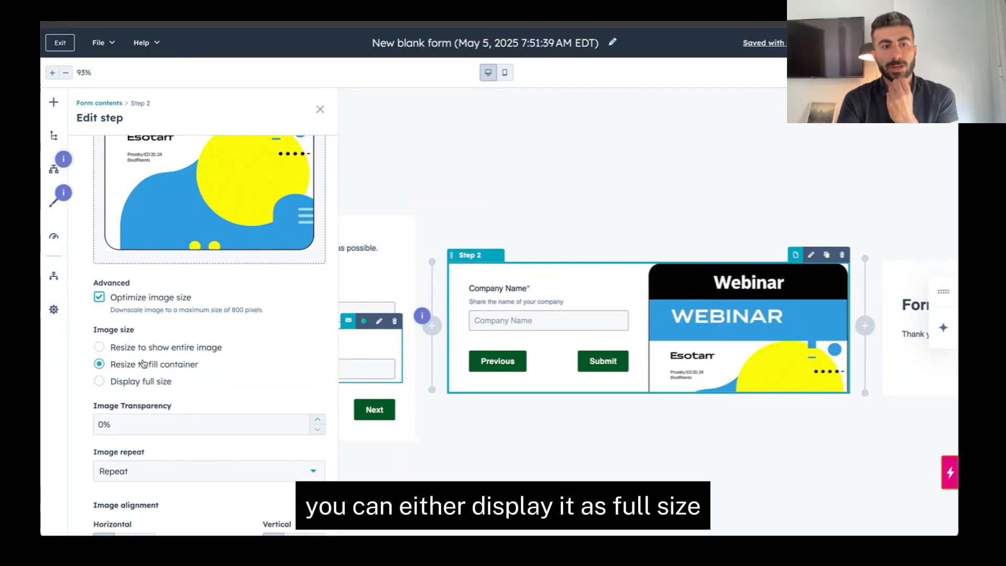
pyautogui.click(159, 347)
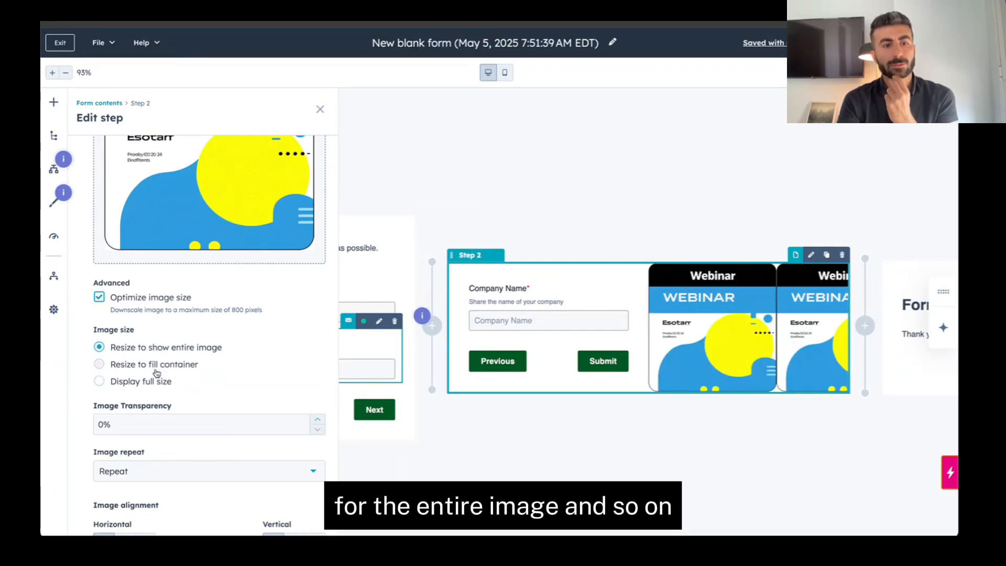
pyautogui.click(155, 366)
pyautogui.scroll(-1, 200, 362)
# Step: Try the Right and Bottom layouts for Step 2 with the Webinar banner and apply the Top layout
pyautogui.scroll(8, 196, 362)
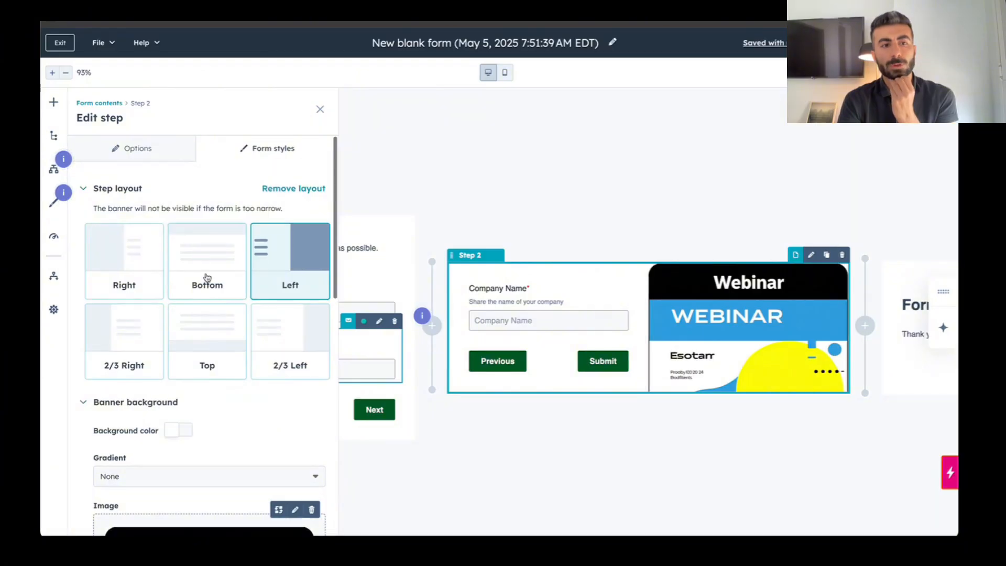
pyautogui.click(149, 269)
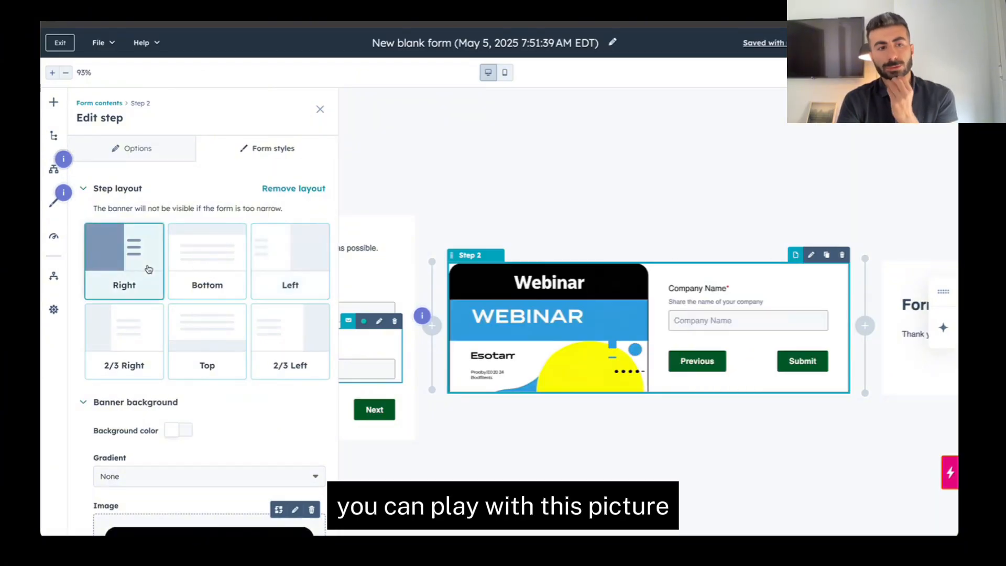
pyautogui.click(234, 272)
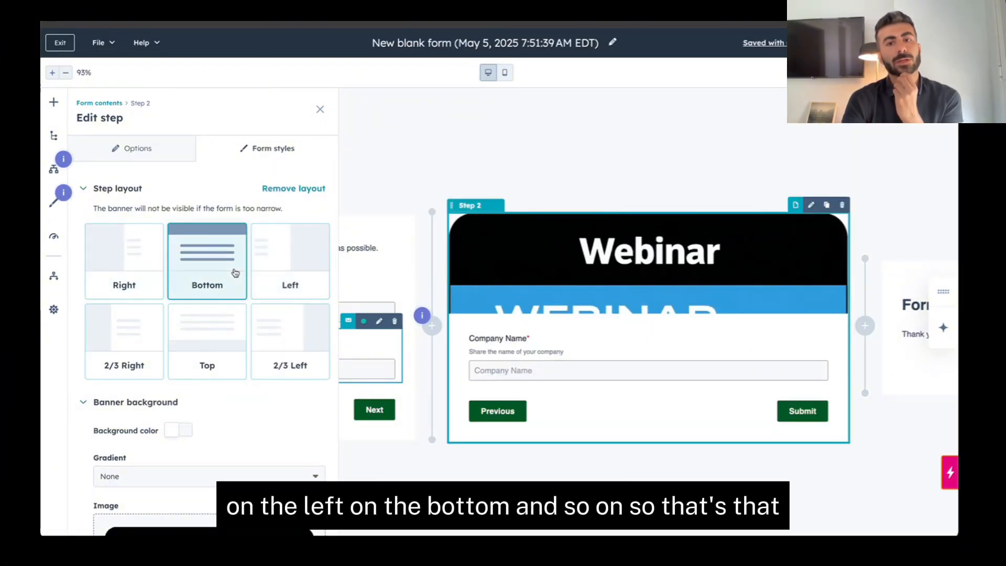
pyautogui.click(218, 342)
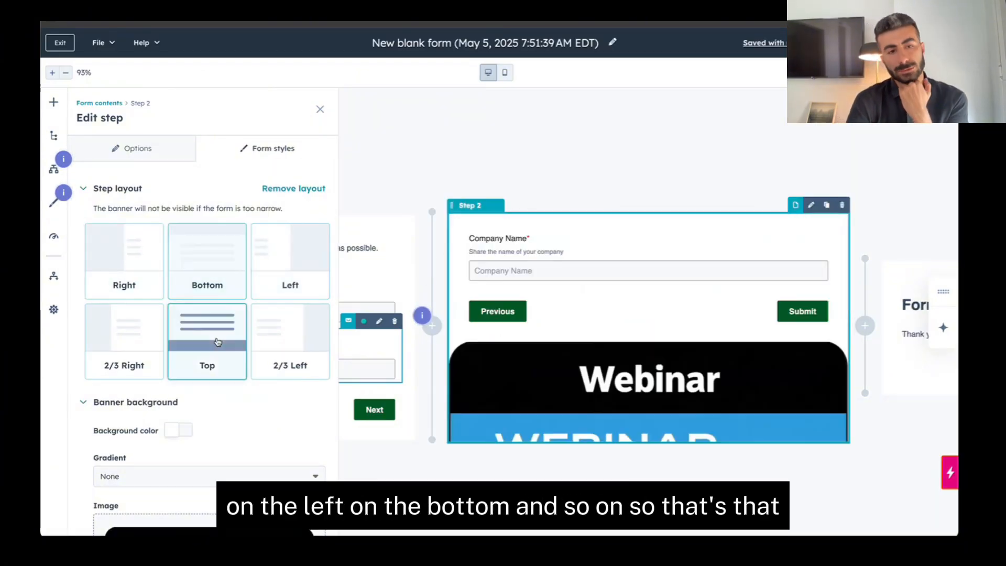
# Step: Turn on the progress bar for all form steps from Step 2's options
pyautogui.click(158, 157)
pyautogui.click(554, 234)
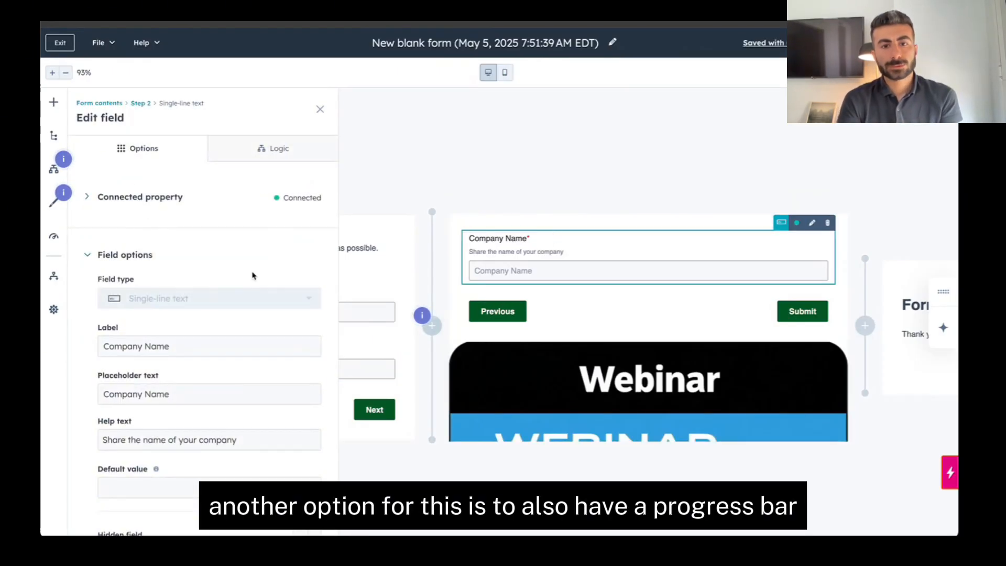
pyautogui.click(508, 224)
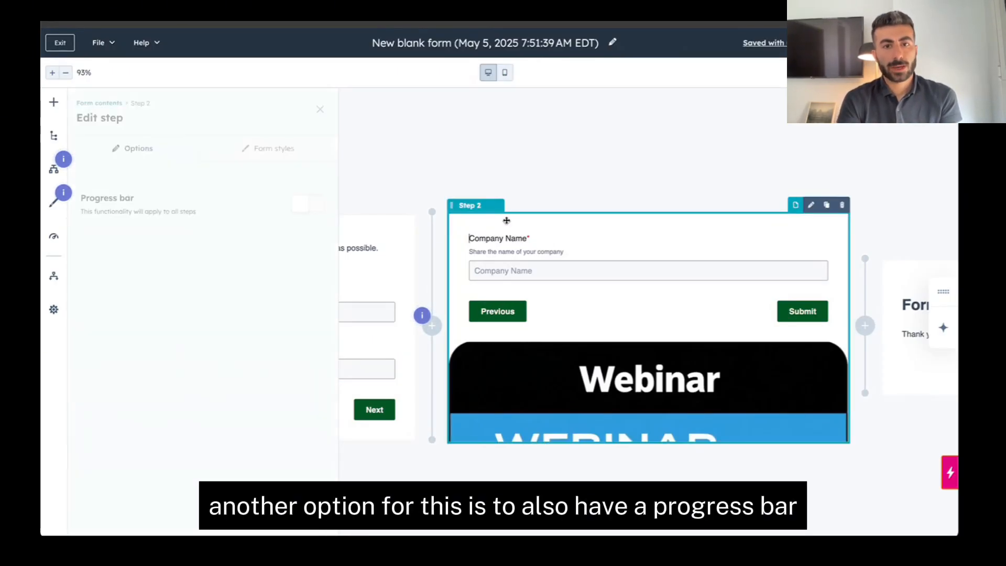
pyautogui.click(300, 206)
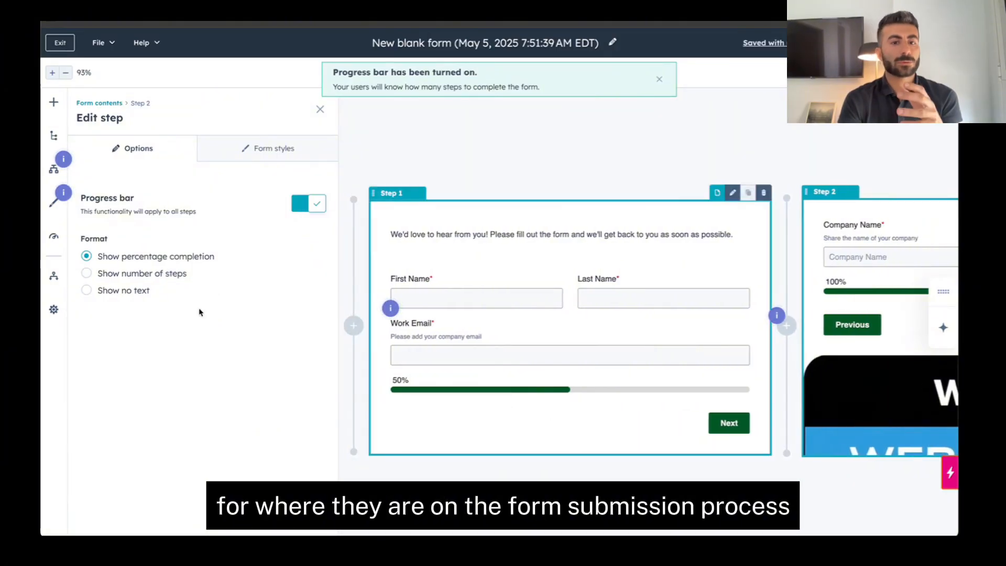
# Step: Try the progress bar formats showing number of steps and no text, and return it to Show percentage completion
pyautogui.click(158, 281)
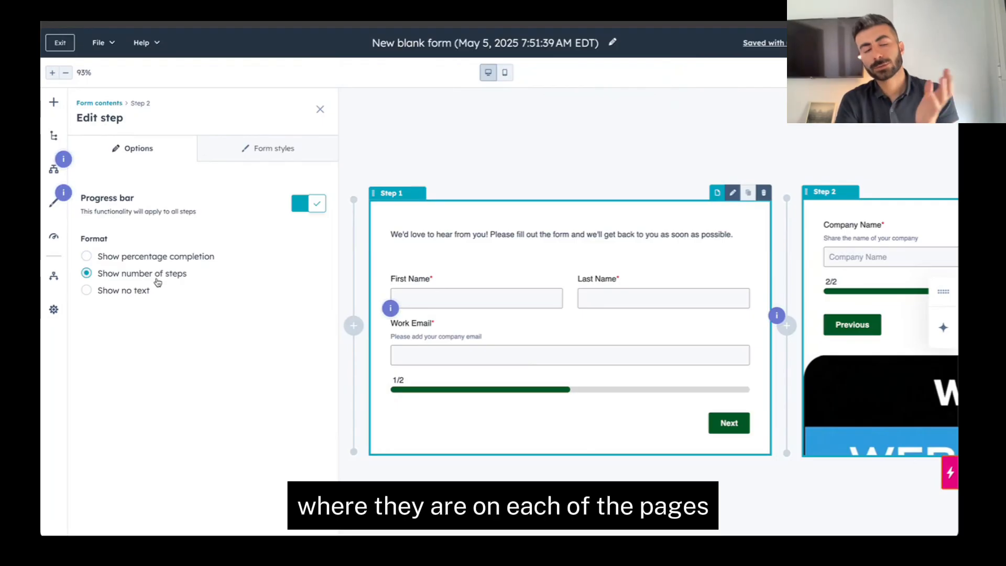
pyautogui.click(142, 298)
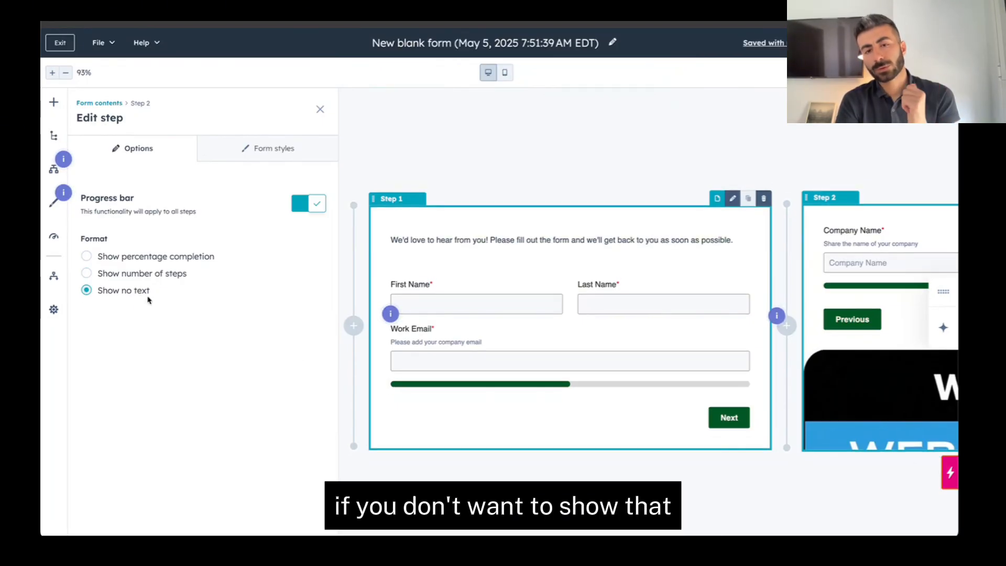
pyautogui.click(156, 260)
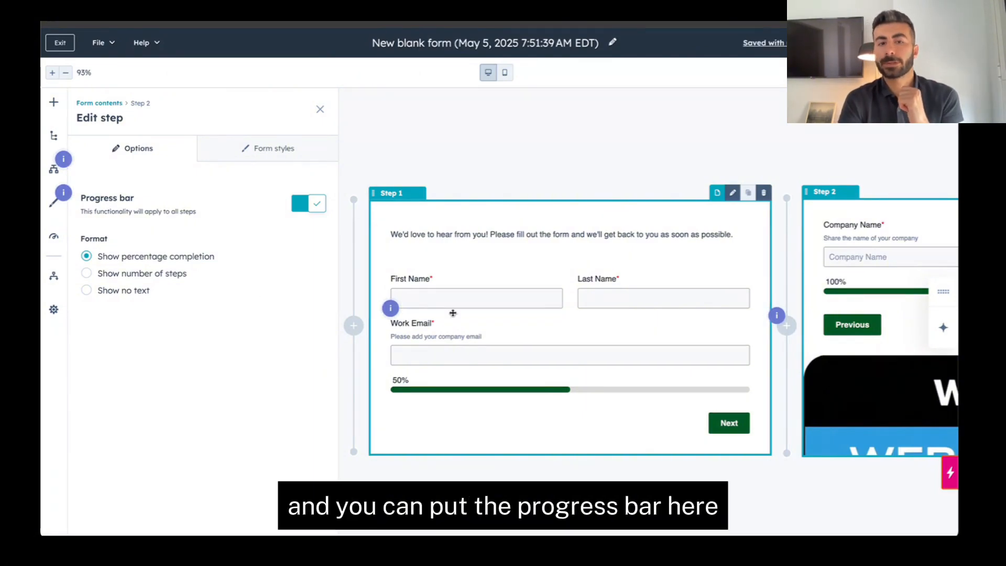
# Step: Add a number field between the name fields and Work Email in Step 1, connecting it to the Phone Number property and overwriting its field type
pyautogui.click(494, 294)
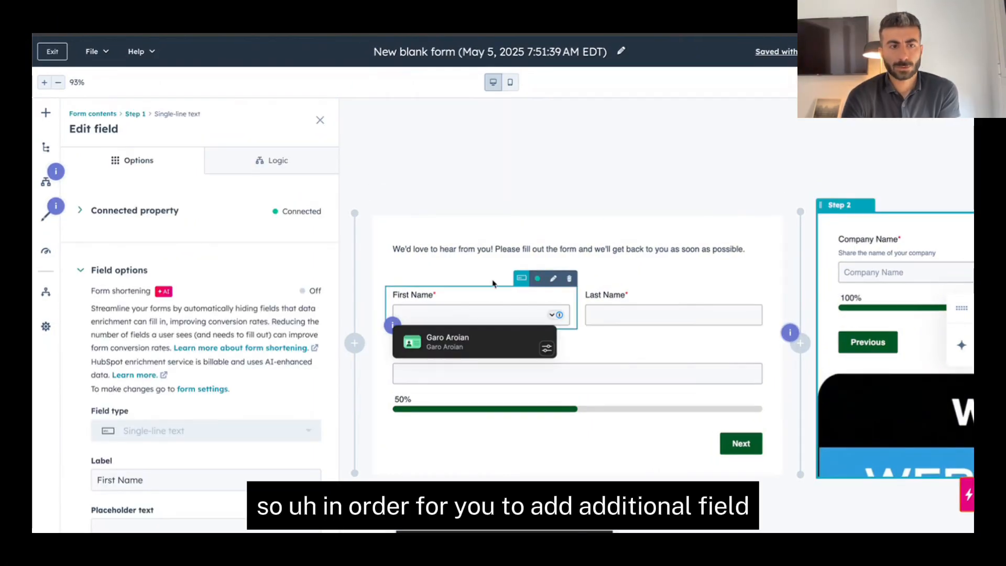
pyautogui.click(45, 113)
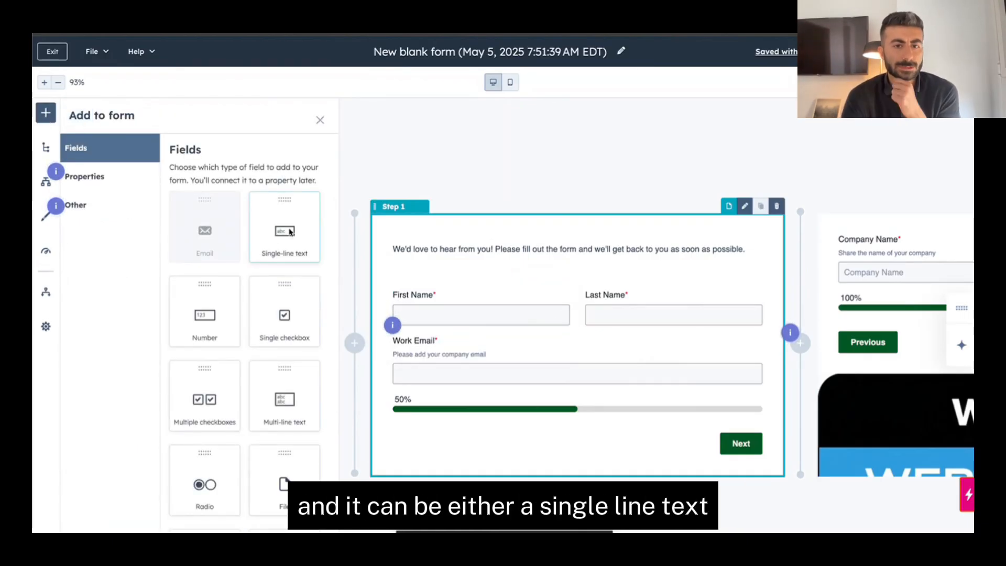
pyautogui.scroll(-2, 226, 329)
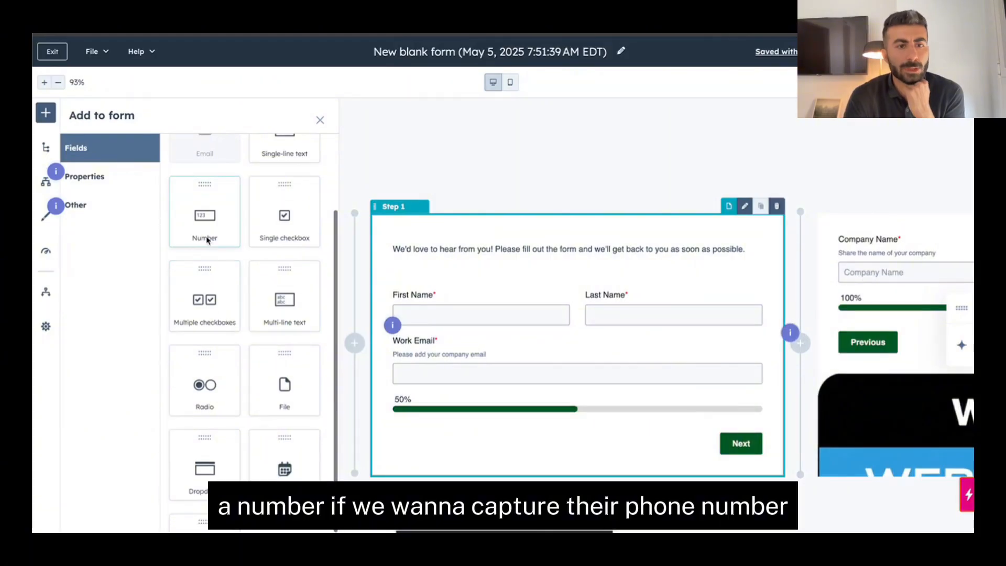
pyautogui.moveTo(210, 233); pyautogui.dragTo(504, 341)
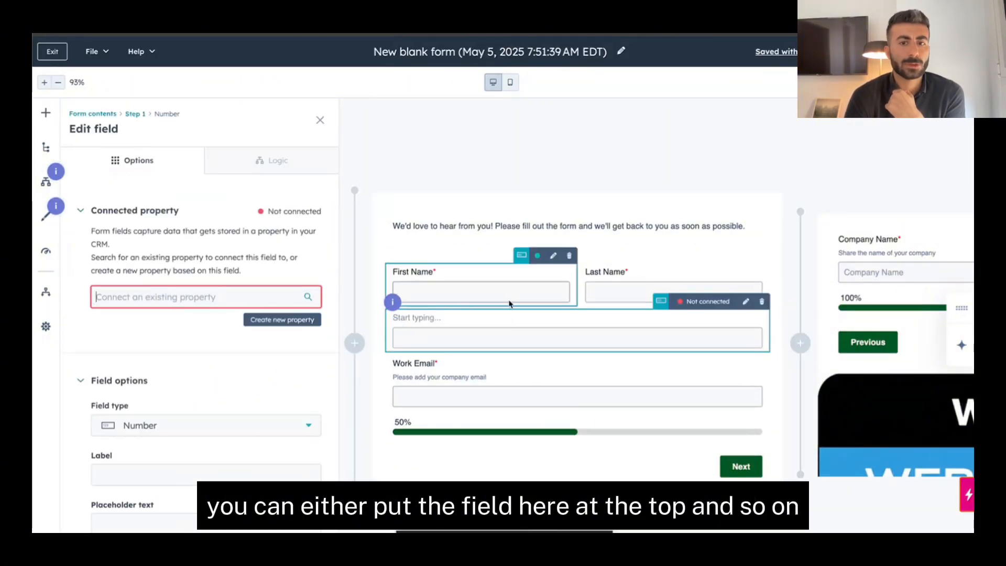
pyautogui.click(235, 297)
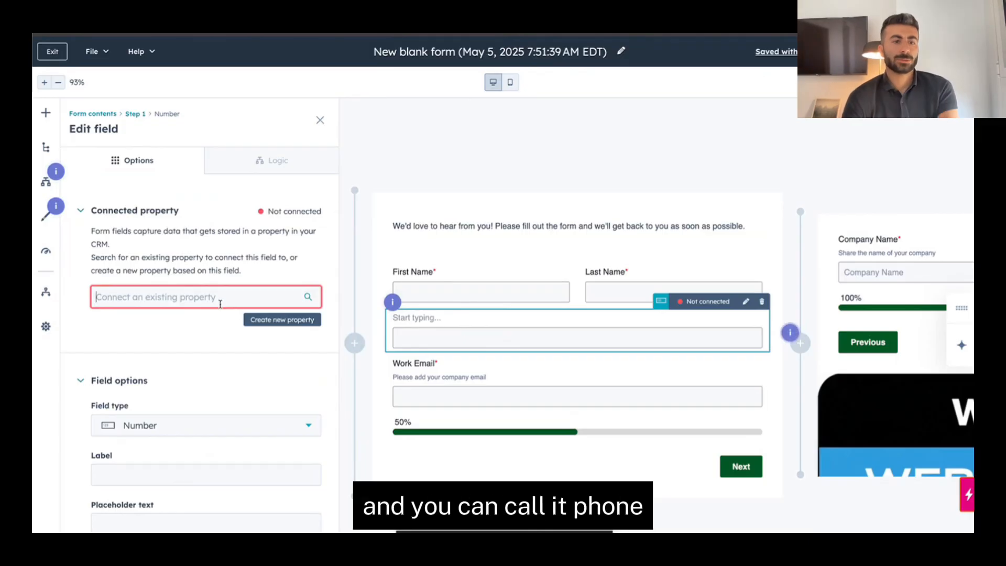
pyautogui.write('Phone')
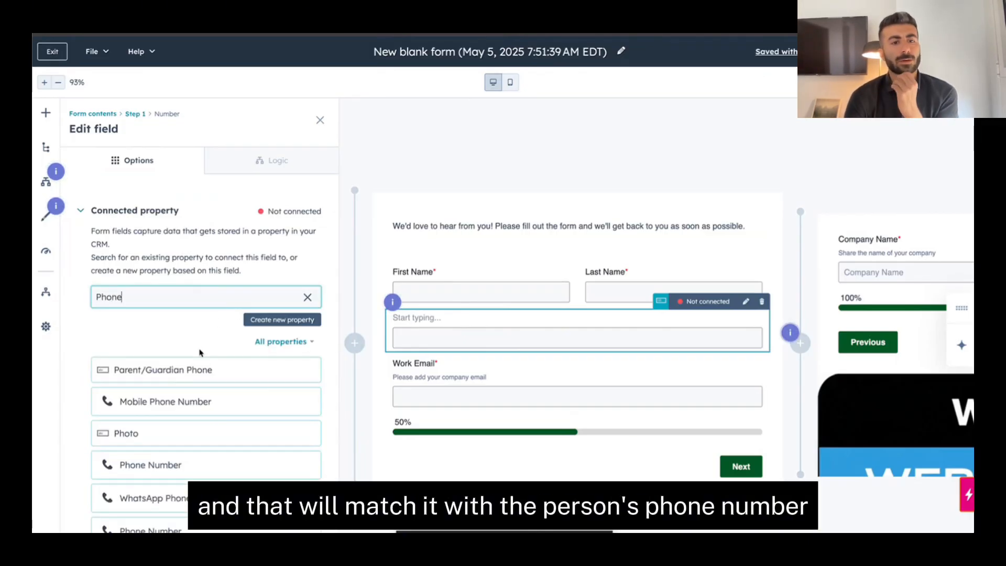
pyautogui.click(172, 472)
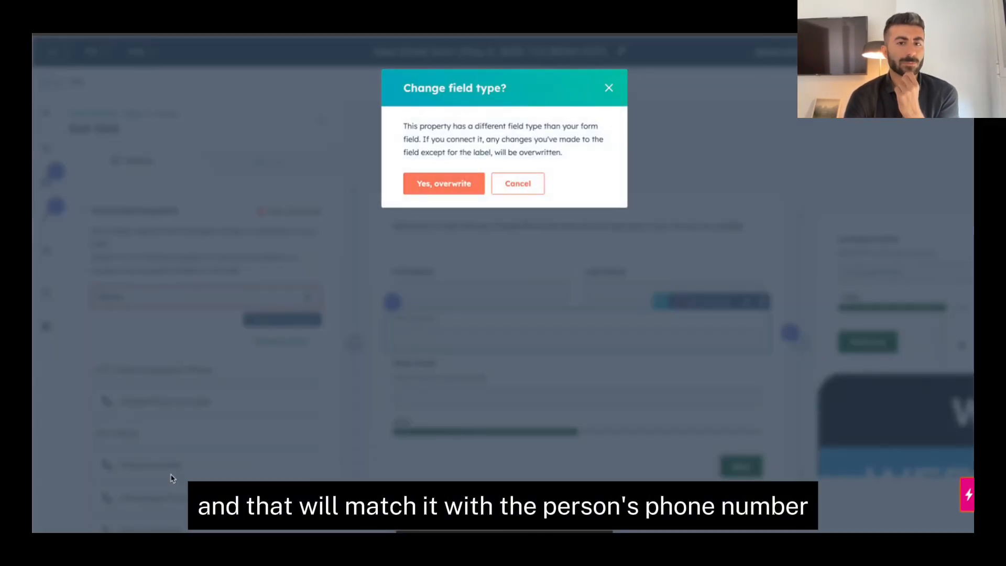
pyautogui.click(445, 181)
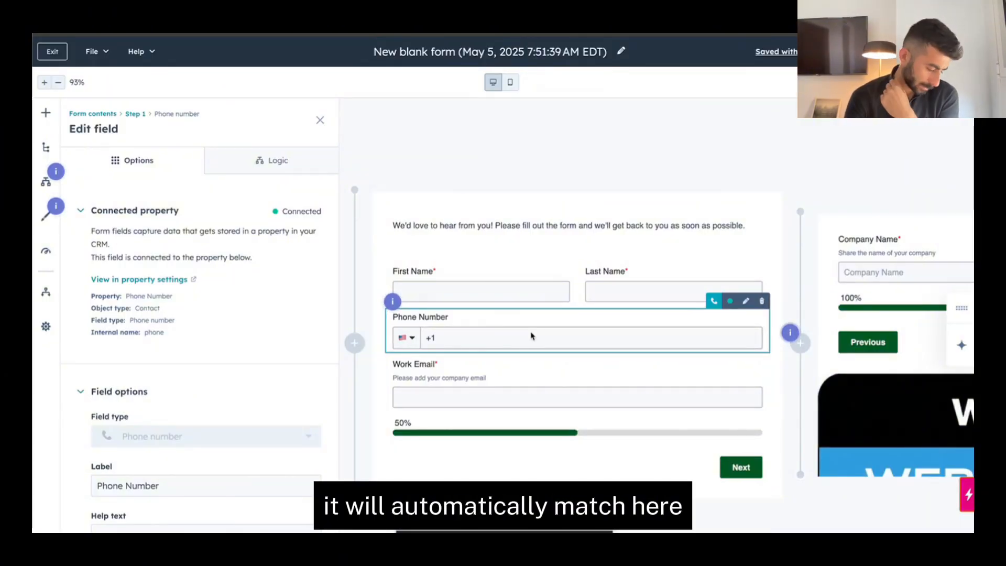
# Step: Make the Phone Number field in Step 1 required
pyautogui.click(446, 329)
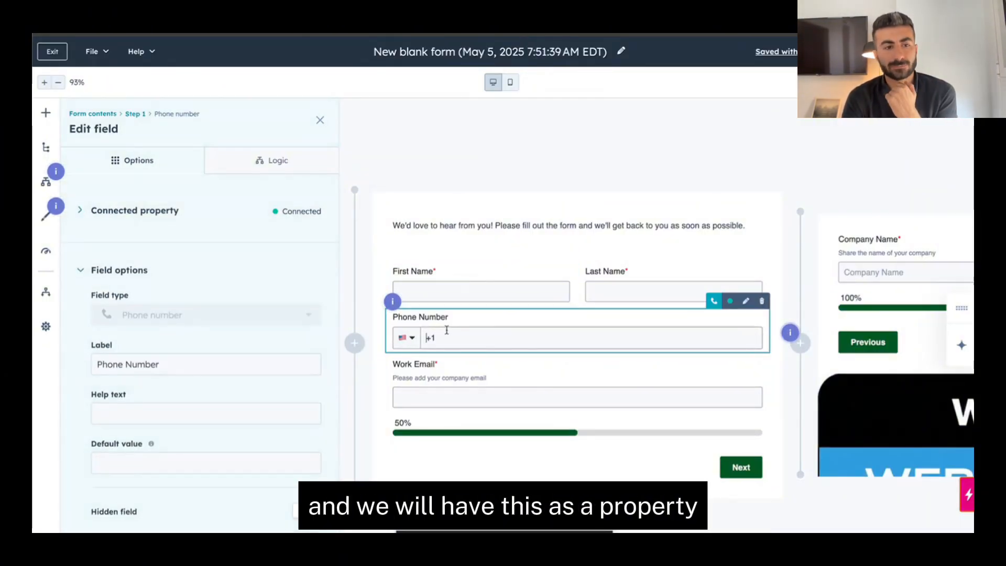
pyautogui.scroll(-1, 209, 371)
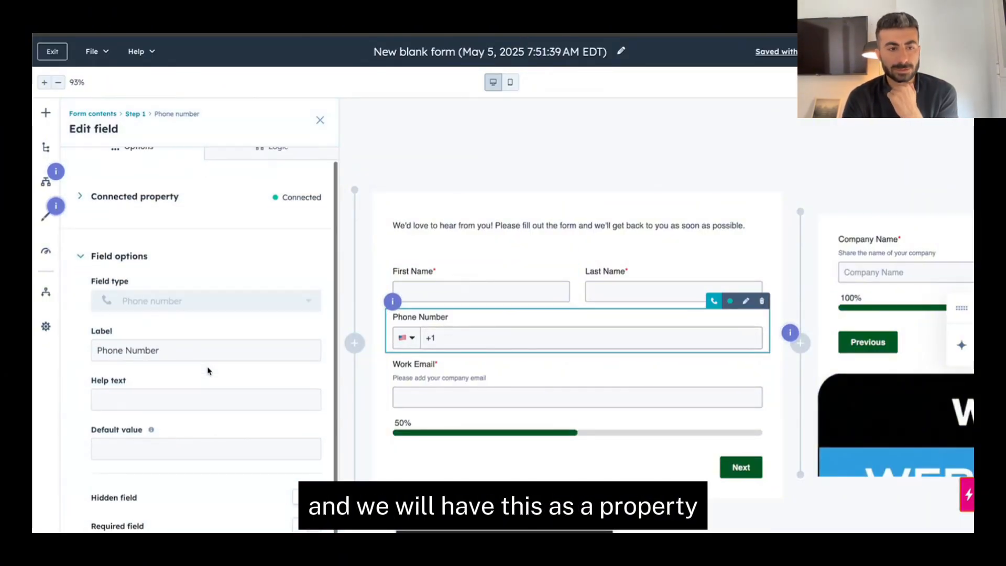
pyautogui.click(303, 527)
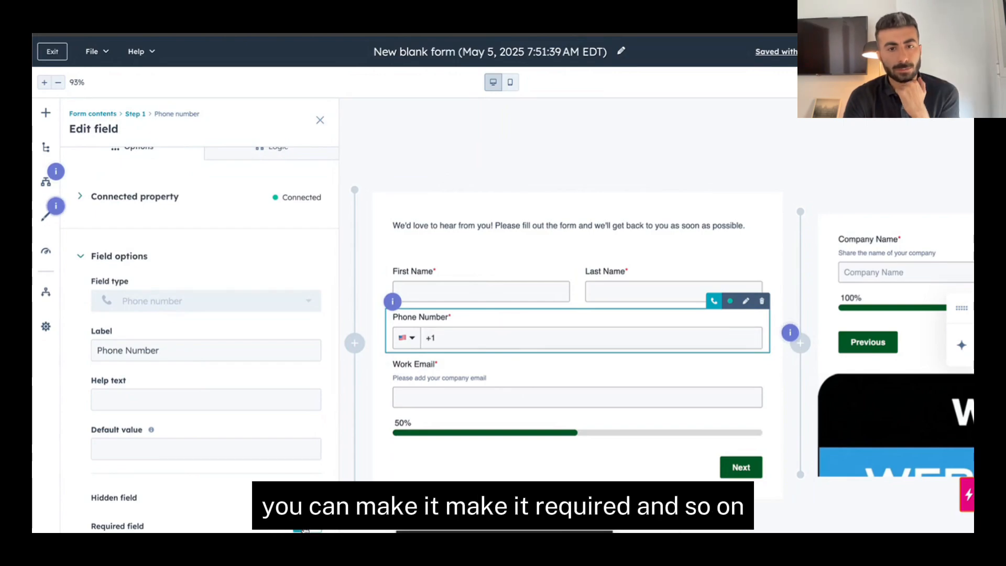
# Step: Look through the available field types and the existing properties that can be added to the form
pyautogui.click(46, 113)
pyautogui.scroll(-3, 234, 410)
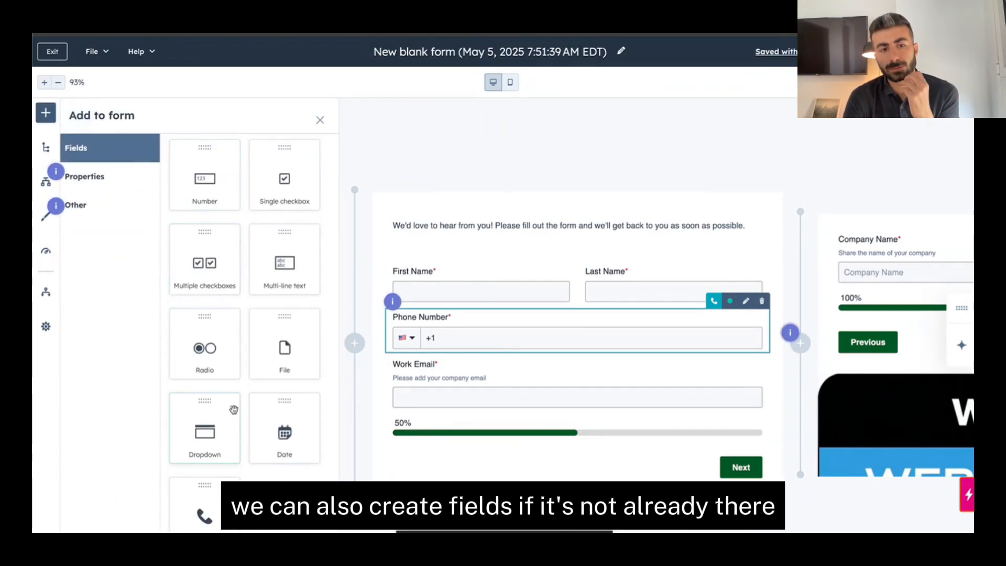
pyautogui.scroll(3, 233, 409)
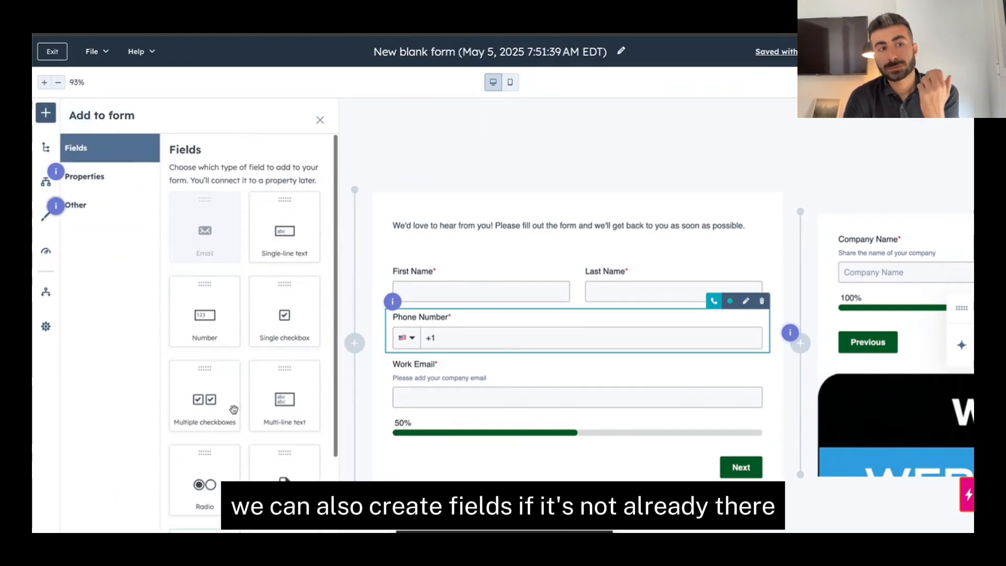
pyautogui.click(121, 182)
pyautogui.scroll(-2, 266, 401)
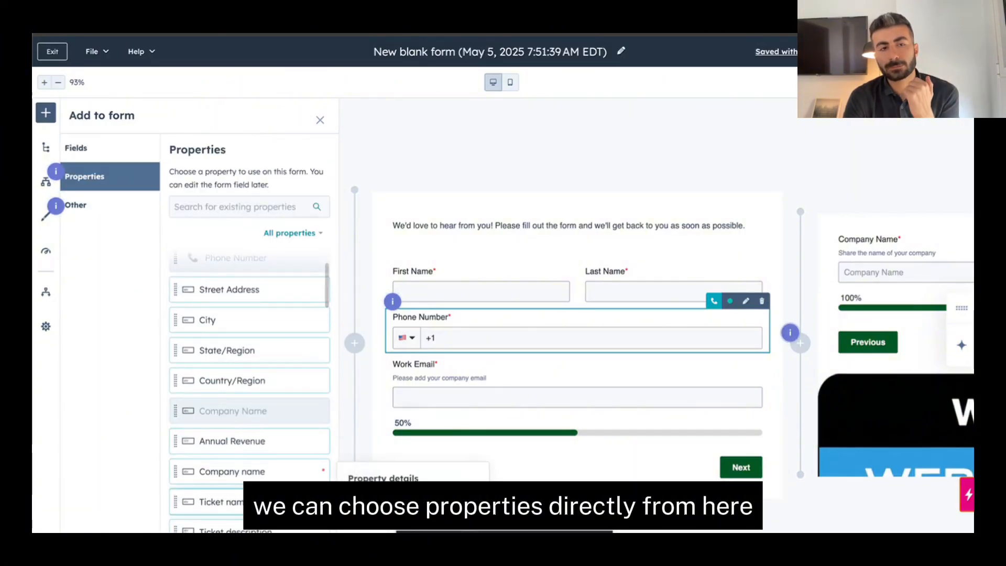
pyautogui.scroll(2, 266, 401)
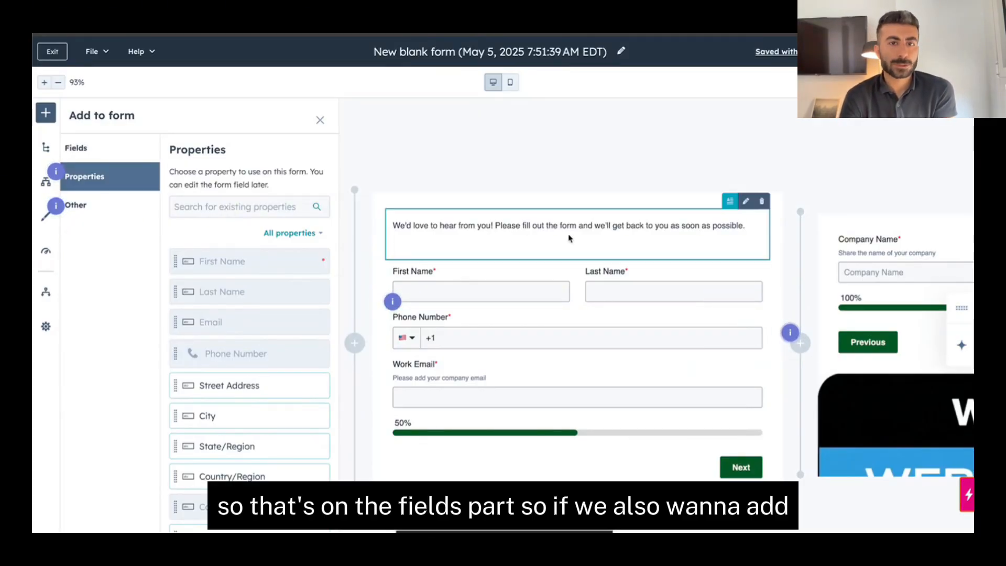
# Step: Open the introductory paragraph in Step 1 for editing and select its sentence of text
pyautogui.hscroll(5, 568, 238)
pyautogui.hscroll(-5, 568, 238)
pyautogui.click(529, 220)
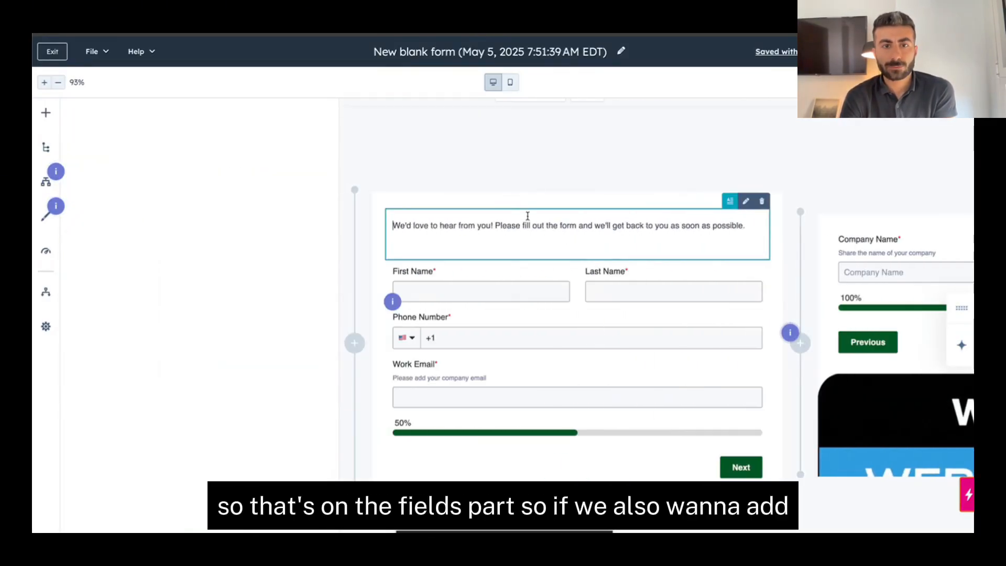
pyautogui.click(516, 240)
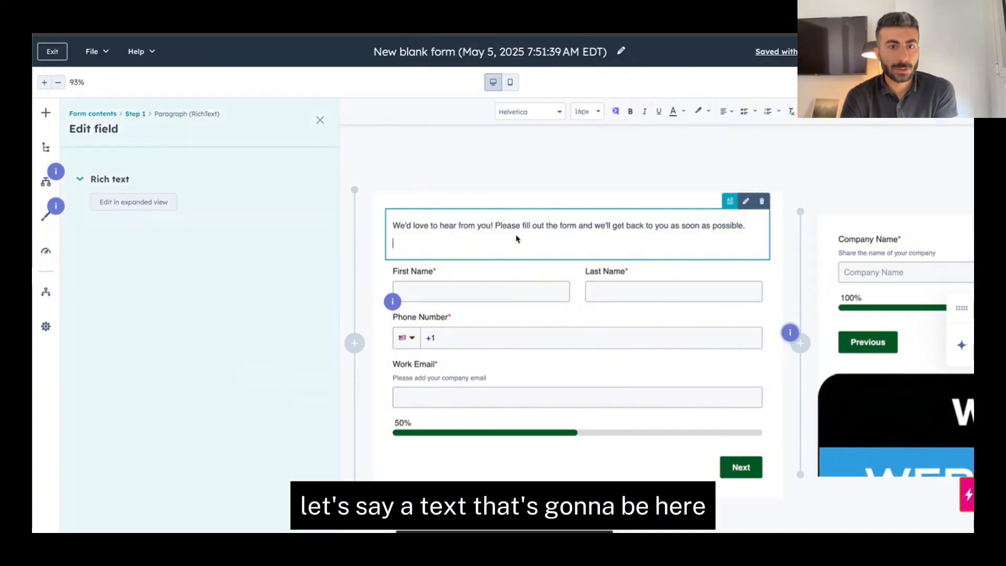
pyautogui.tripleClick(473, 225)
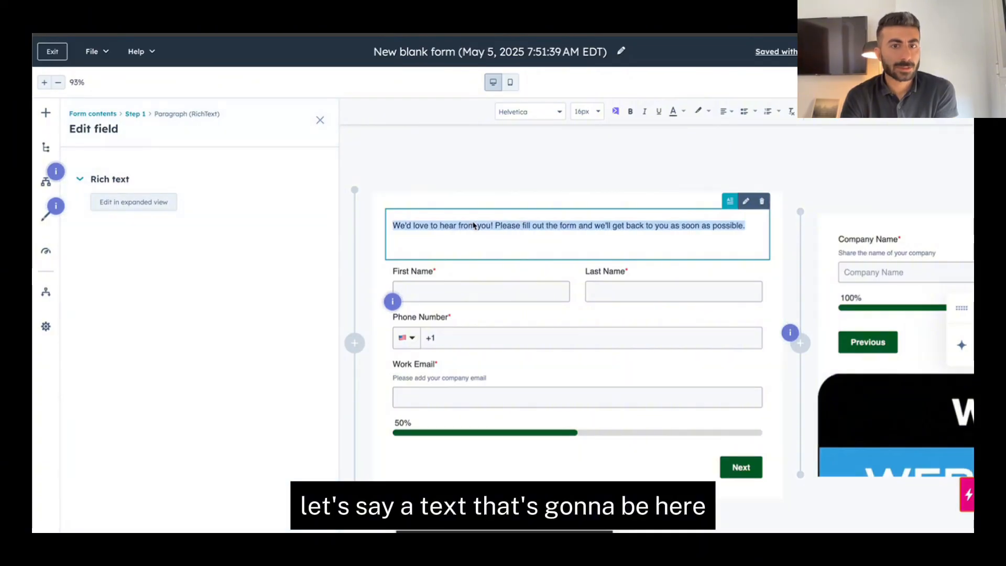
# Step: Add a heading above the introductory paragraph in Step 1 with the text "Contact Us"
pyautogui.click(46, 113)
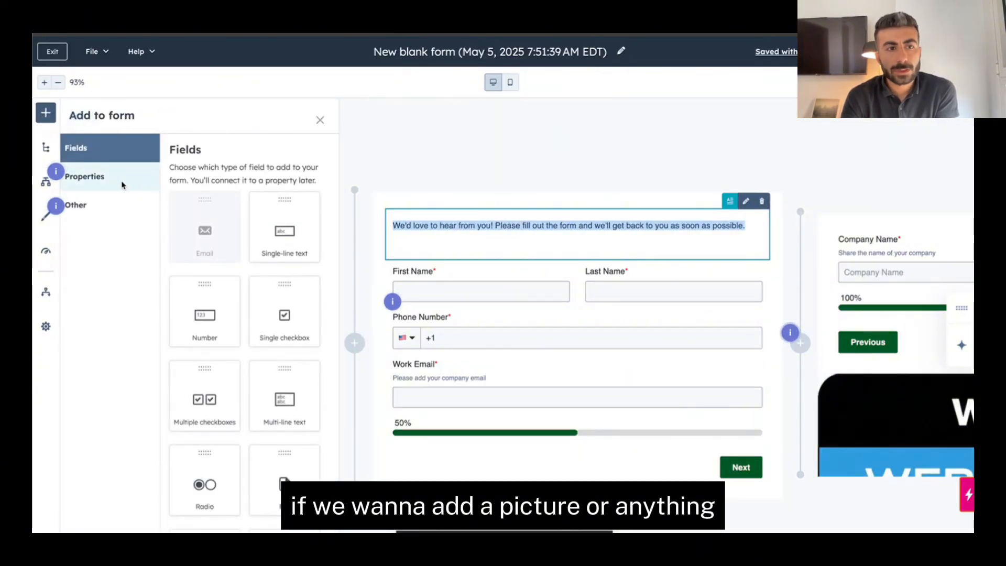
pyautogui.click(113, 204)
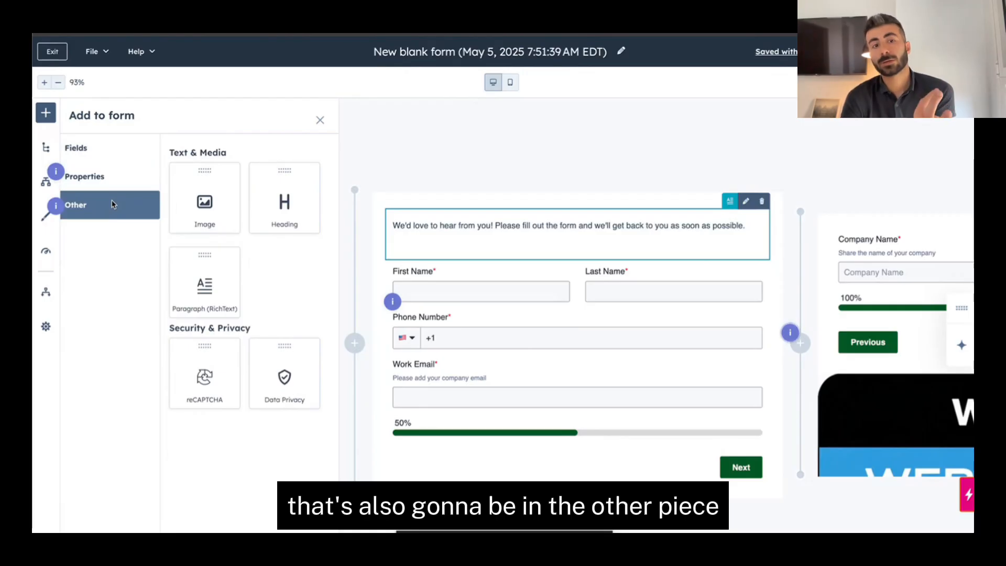
pyautogui.moveTo(262, 203); pyautogui.dragTo(464, 209)
pyautogui.doubleClick(485, 221)
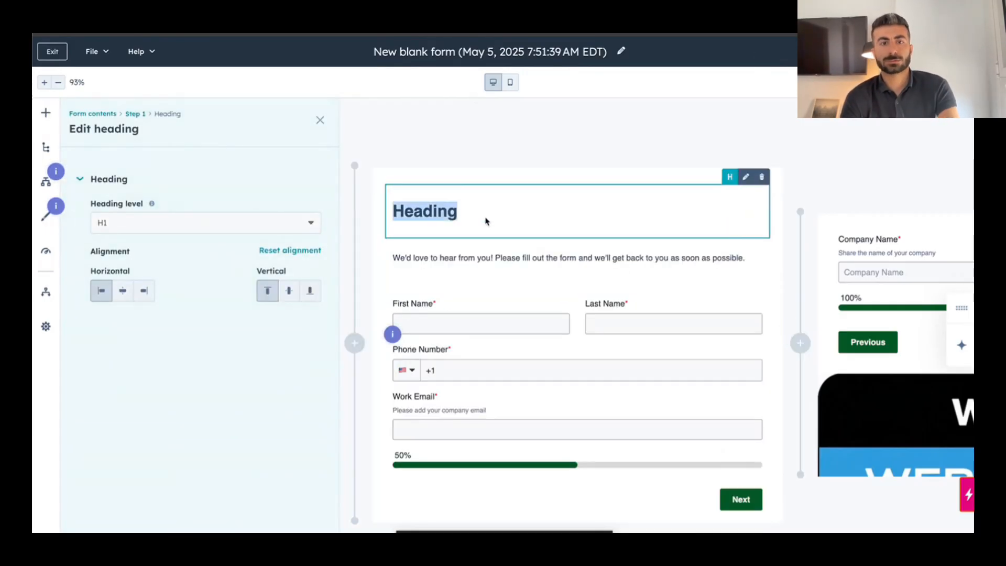
pyautogui.write('Contact ')
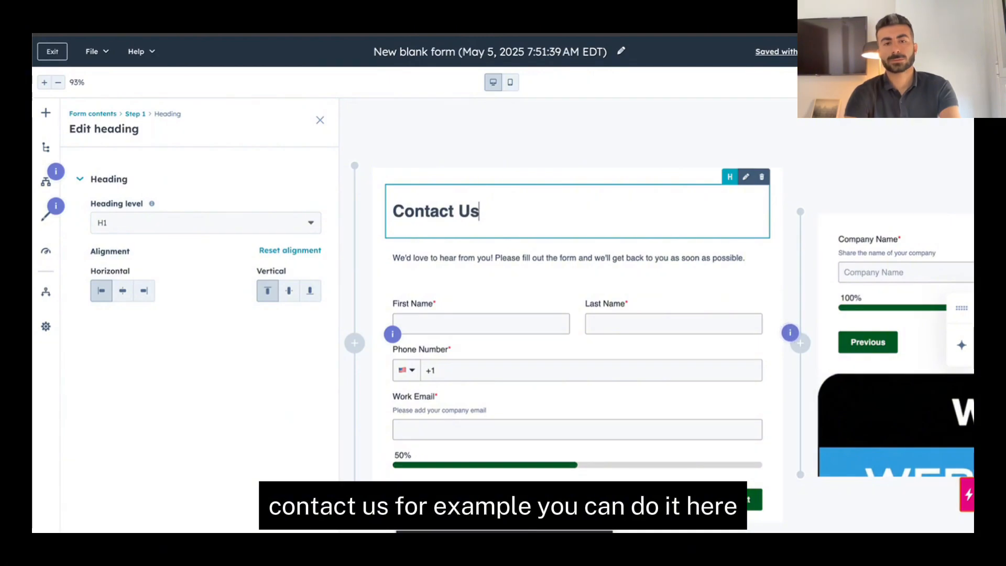
pyautogui.write('Us')
# Step: Set the Contact Us heading to level H2 and align it to the center horizontally and the middle vertically
pyautogui.click(212, 224)
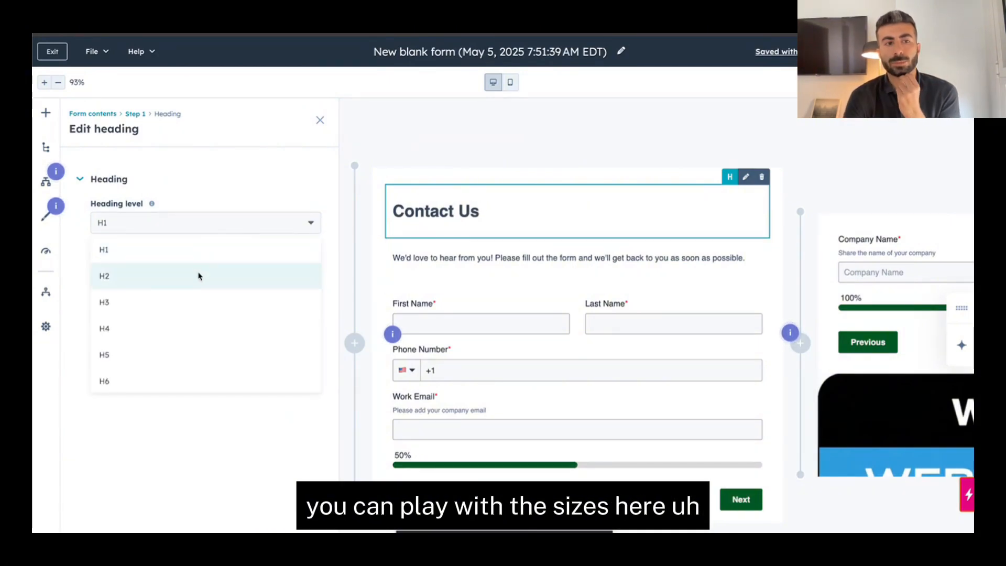
pyautogui.click(199, 276)
pyautogui.click(215, 220)
pyautogui.click(214, 491)
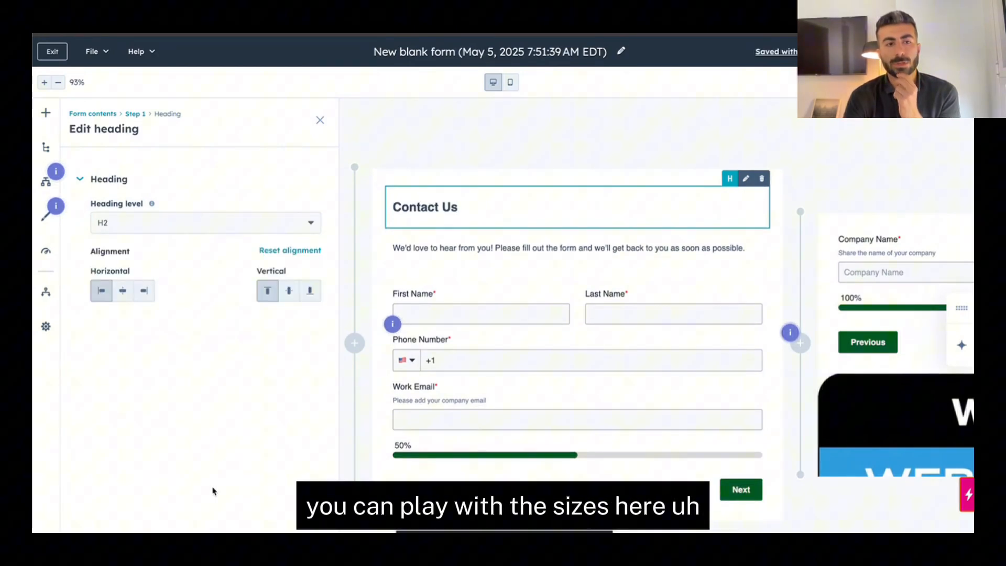
pyautogui.click(123, 291)
pyautogui.click(146, 291)
pyautogui.click(123, 291)
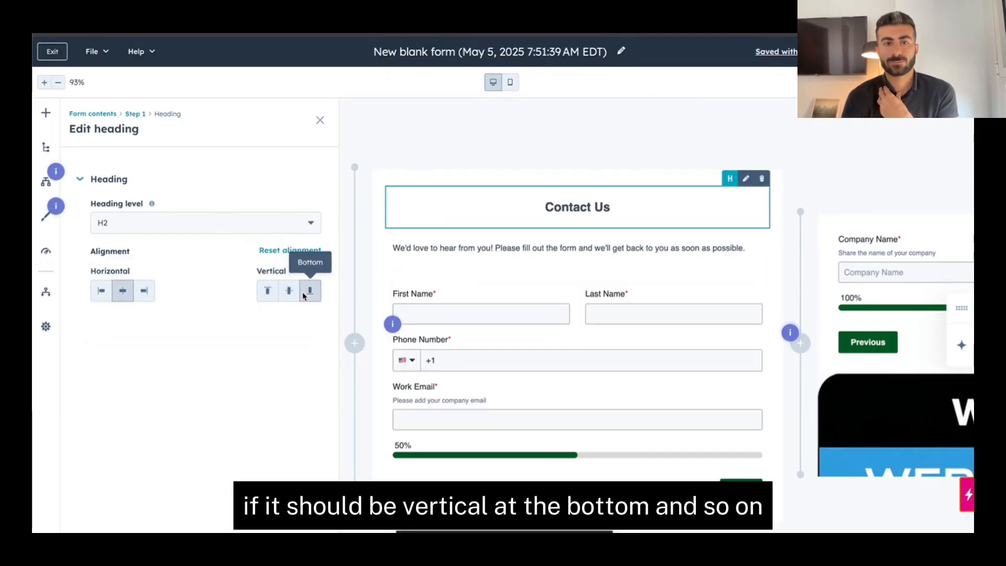
pyautogui.click(287, 292)
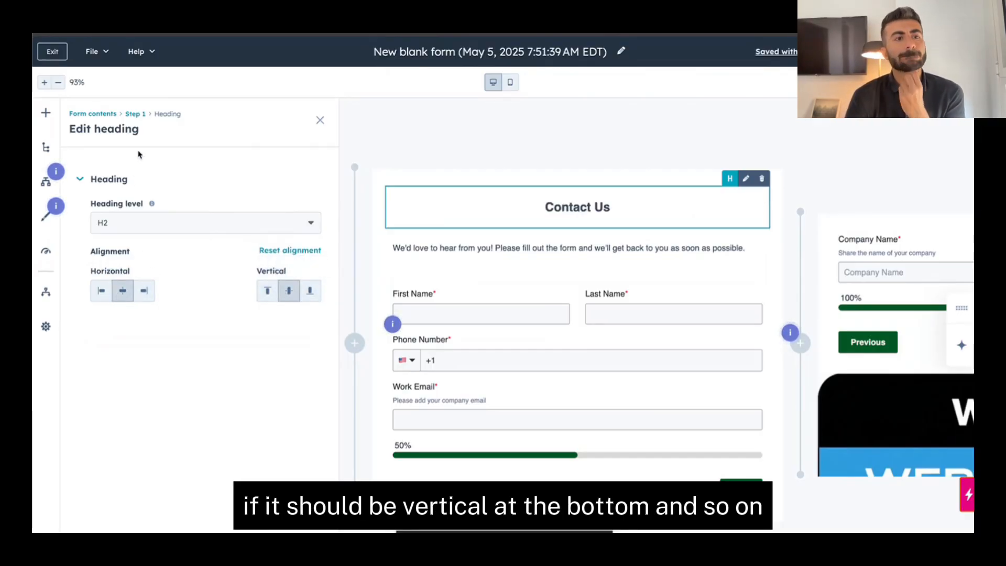
# Step: Add an image block above the Contact Us heading in Step 1 and check its upload option without choosing an image
pyautogui.click(44, 117)
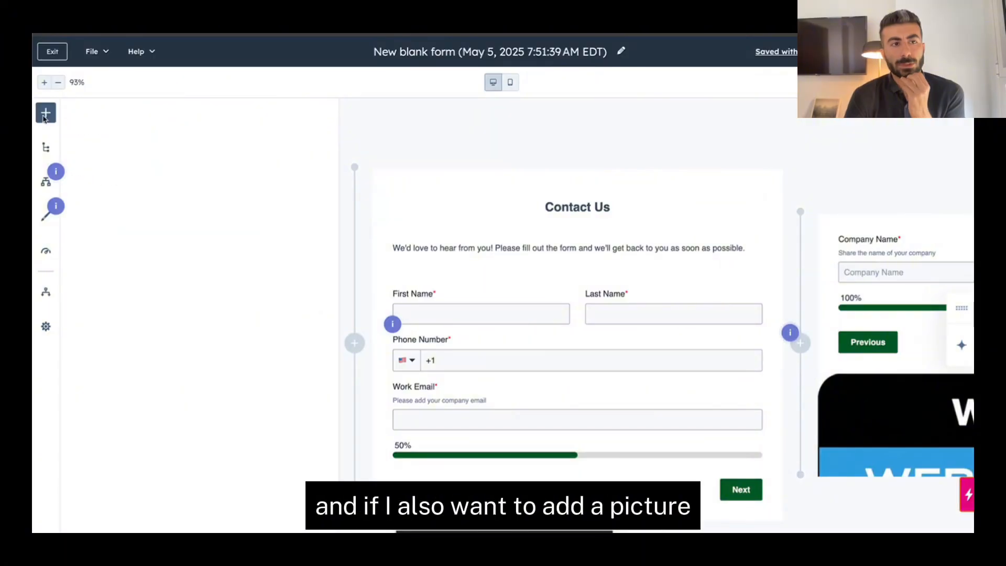
pyautogui.click(224, 196)
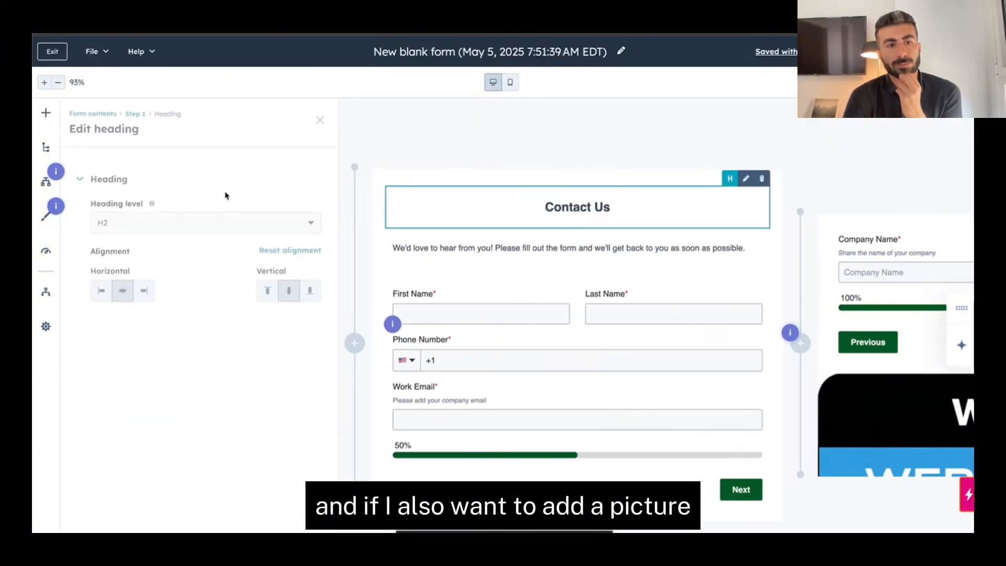
pyautogui.click(45, 112)
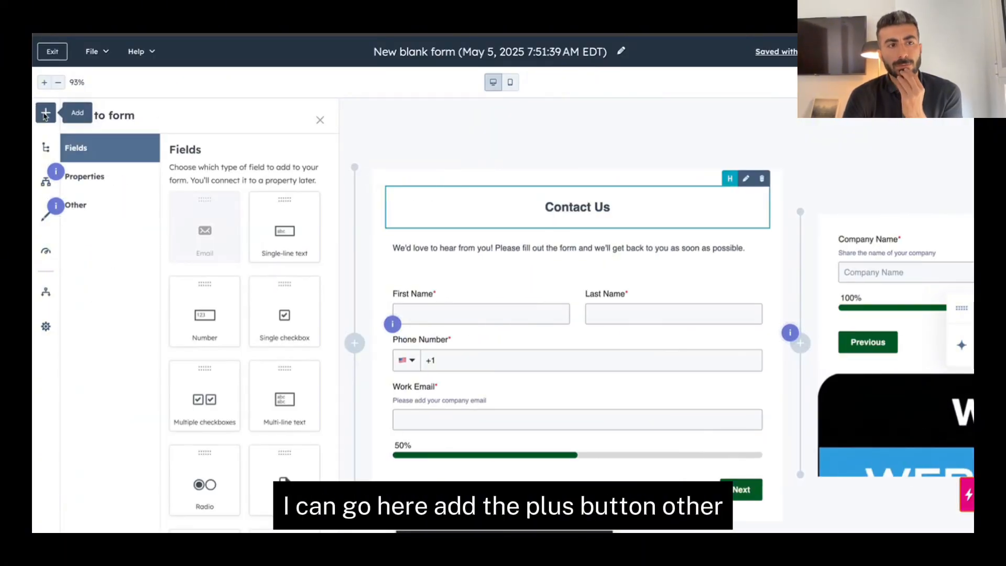
pyautogui.click(95, 204)
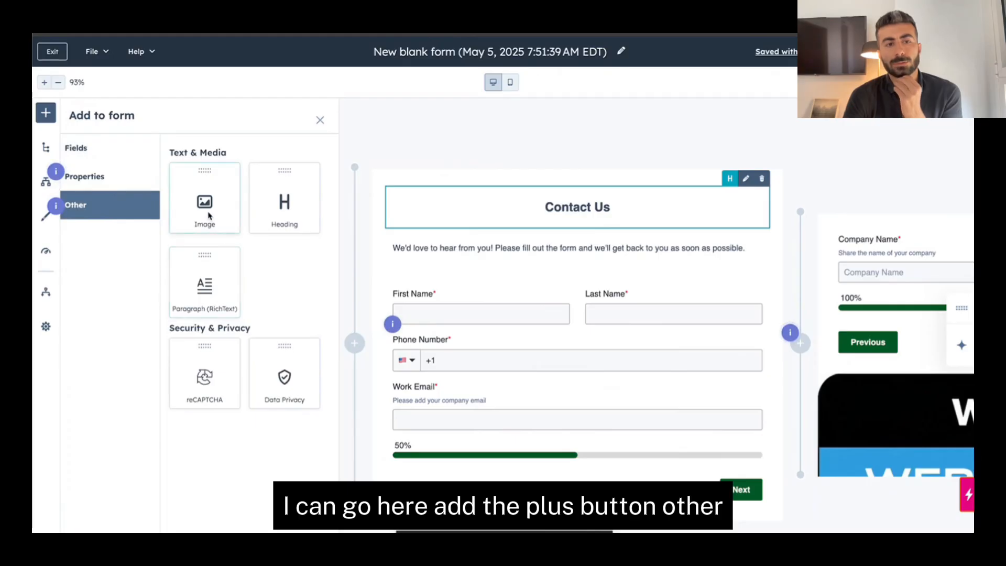
pyautogui.moveTo(209, 215); pyautogui.dragTo(514, 190)
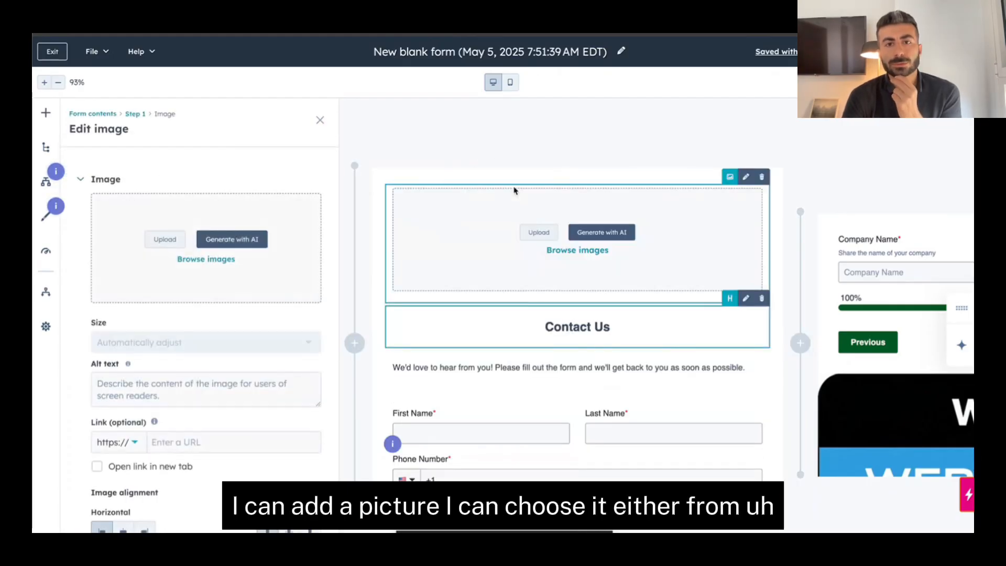
pyautogui.click(540, 232)
pyautogui.click(648, 372)
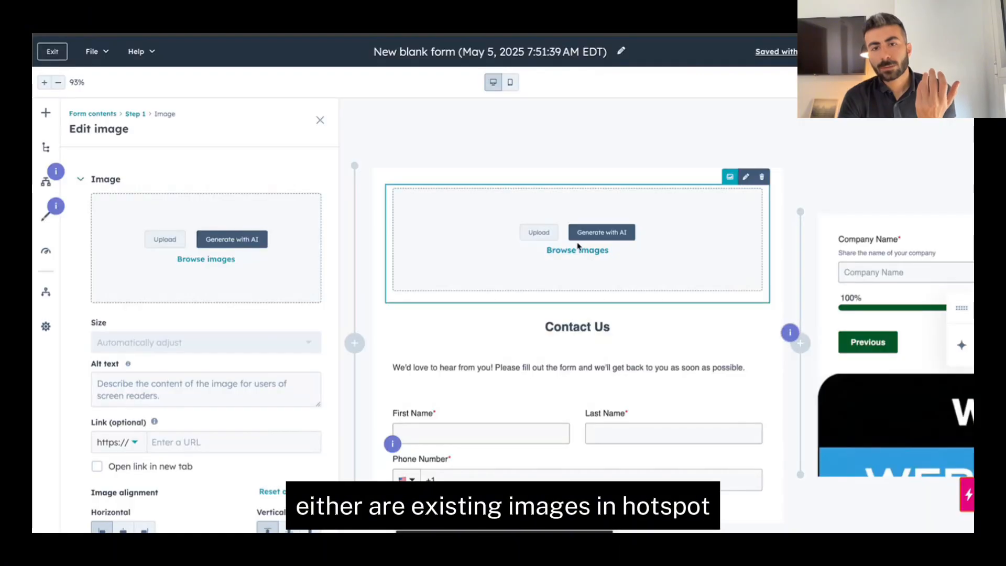
# Step: Fill the image block in Step 1 with the existing construction site picture from the HubSpot files and check the form's layout
pyautogui.click(576, 250)
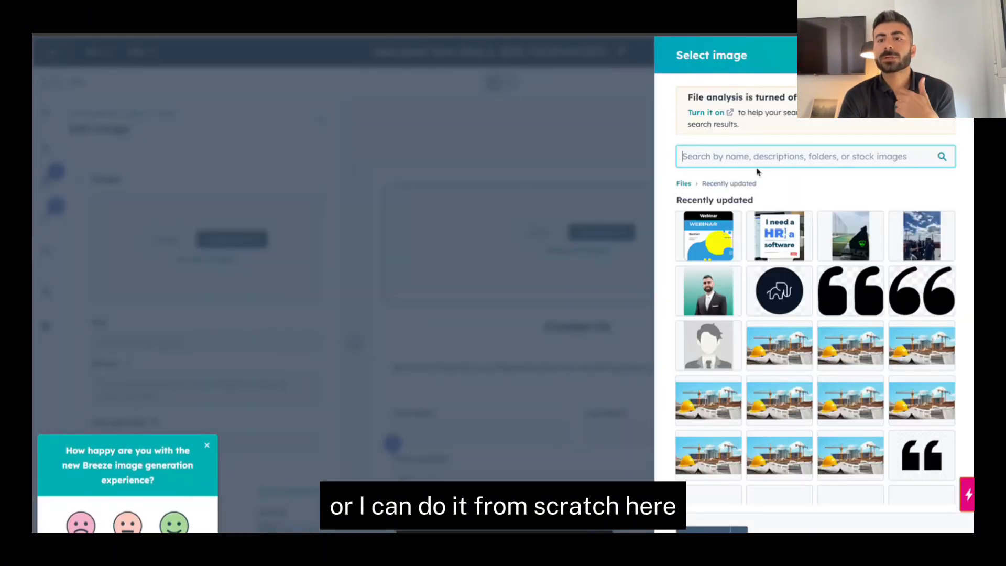
pyautogui.scroll(-5, 817, 324)
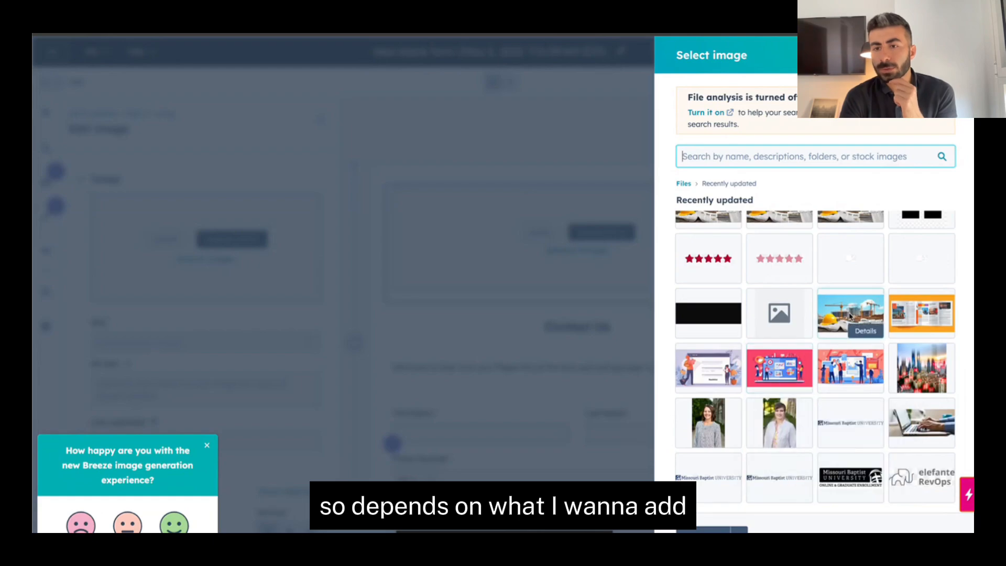
pyautogui.click(849, 317)
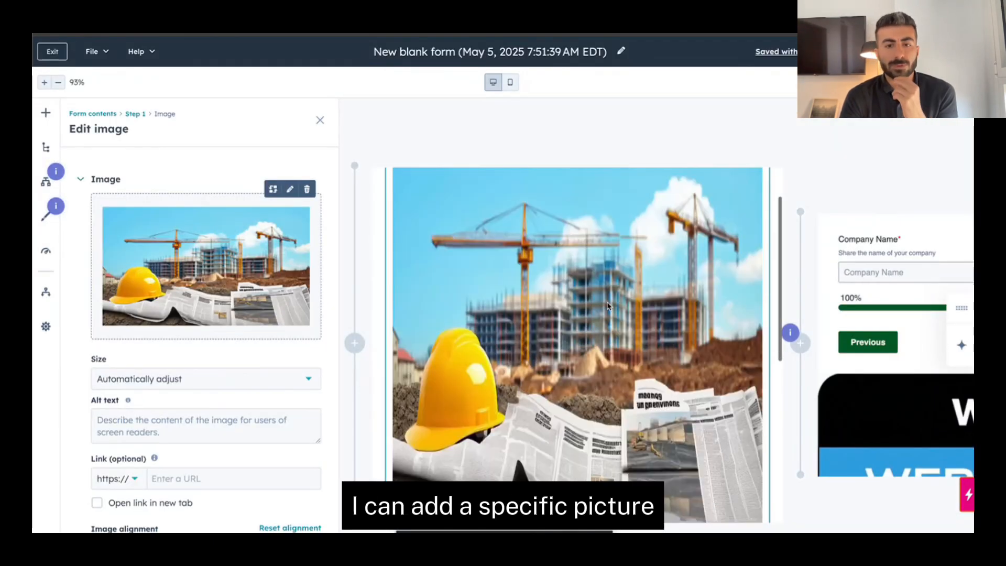
pyautogui.scroll(-5, 607, 307)
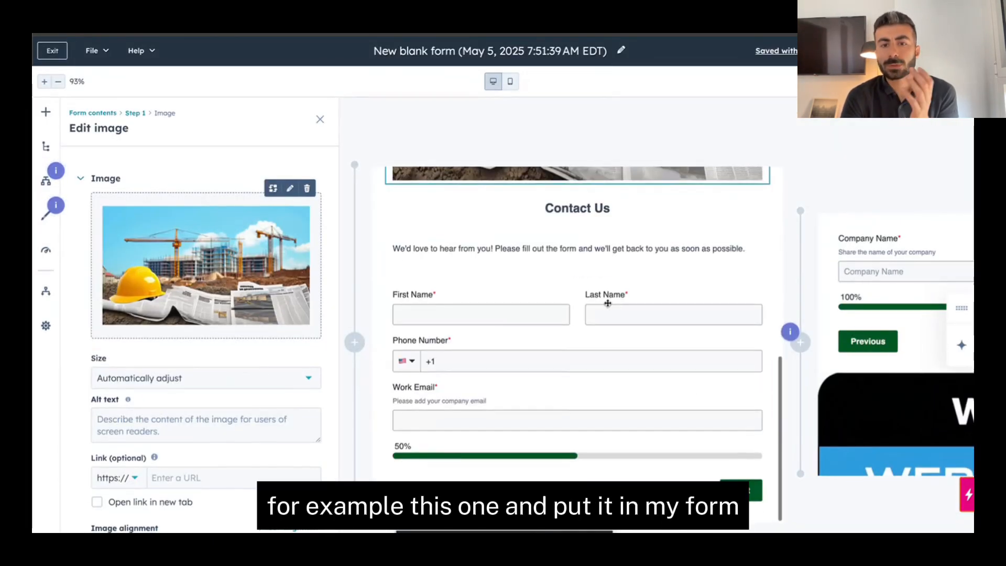
pyautogui.hscroll(10, 606, 303)
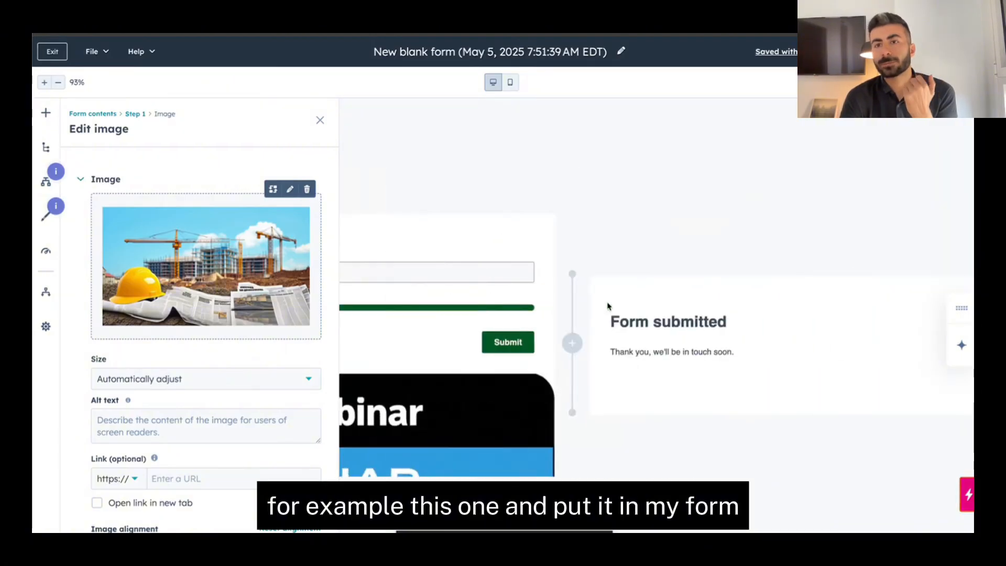
pyautogui.hscroll(-10, 608, 306)
pyautogui.hscroll(10, 608, 306)
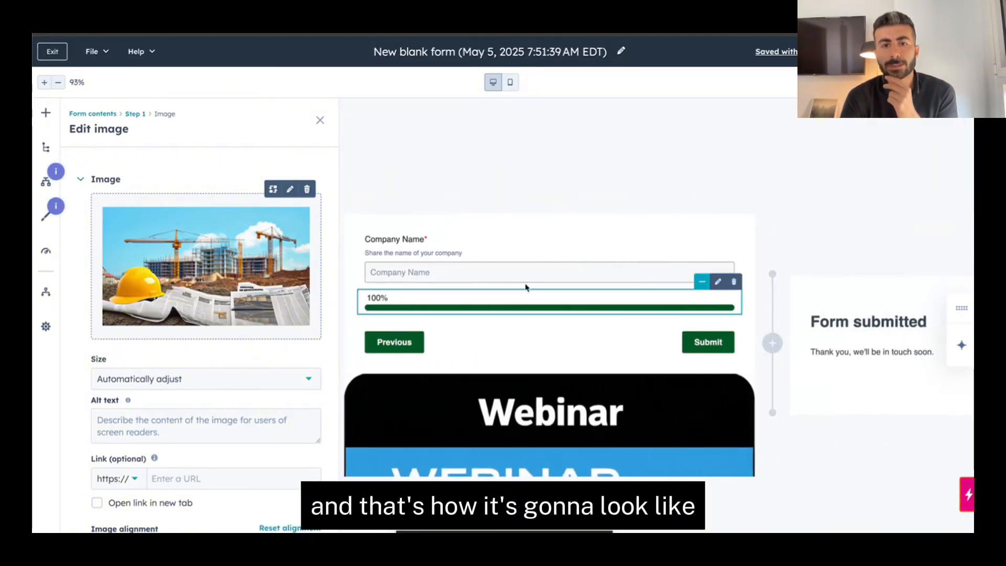
pyautogui.click(522, 292)
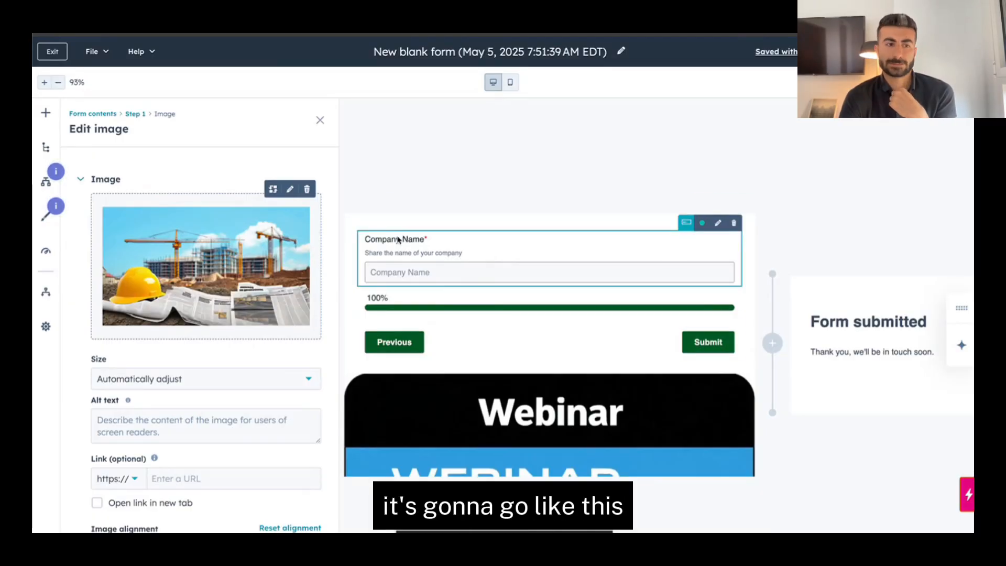
# Step: Review the optimization recommendations for the form, covering conversion and image alt text
pyautogui.click(49, 253)
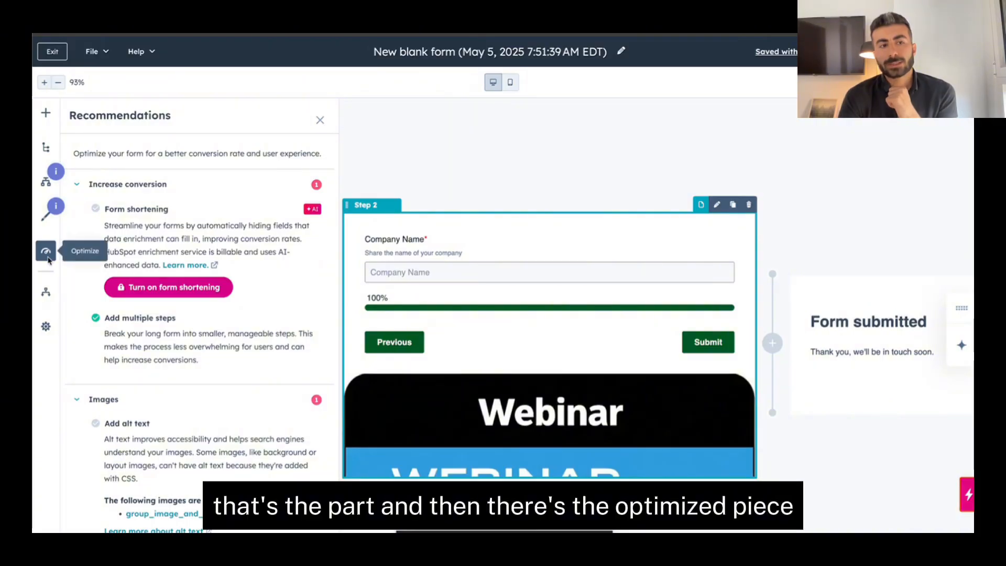
pyautogui.scroll(-1, 178, 206)
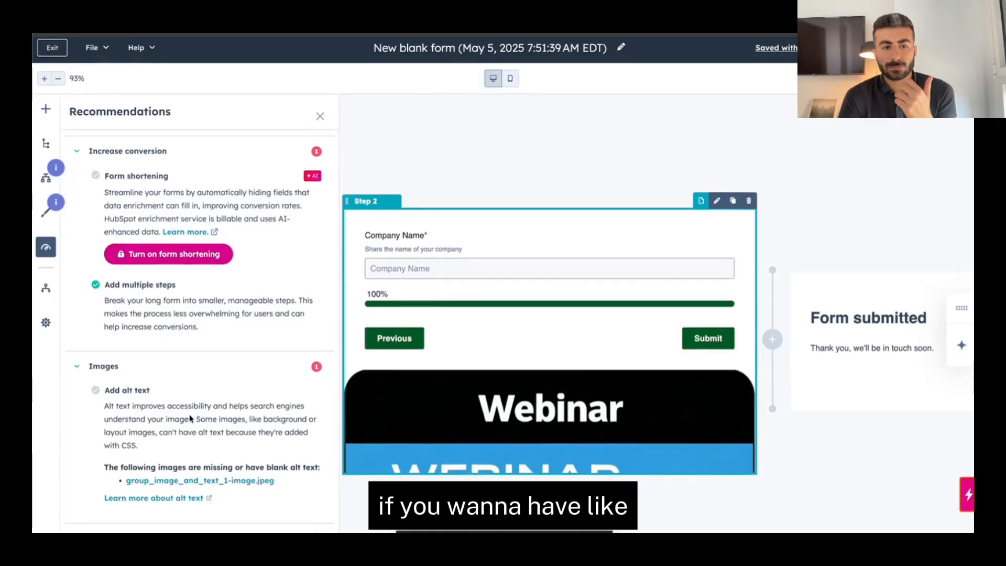
pyautogui.scroll(-1, 194, 389)
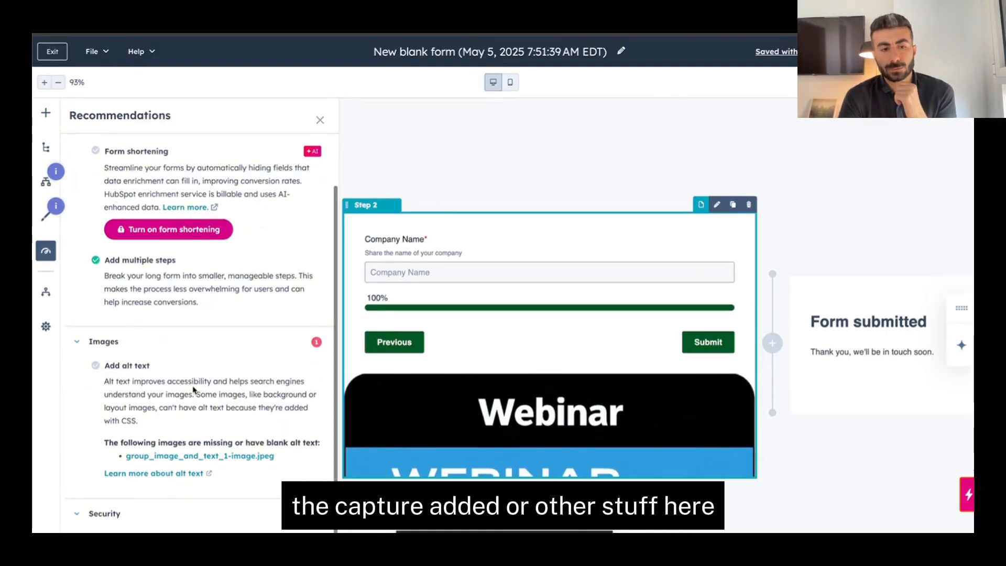
# Step: Add a logic rule to the form with Work Email as its condition field
pyautogui.click(46, 184)
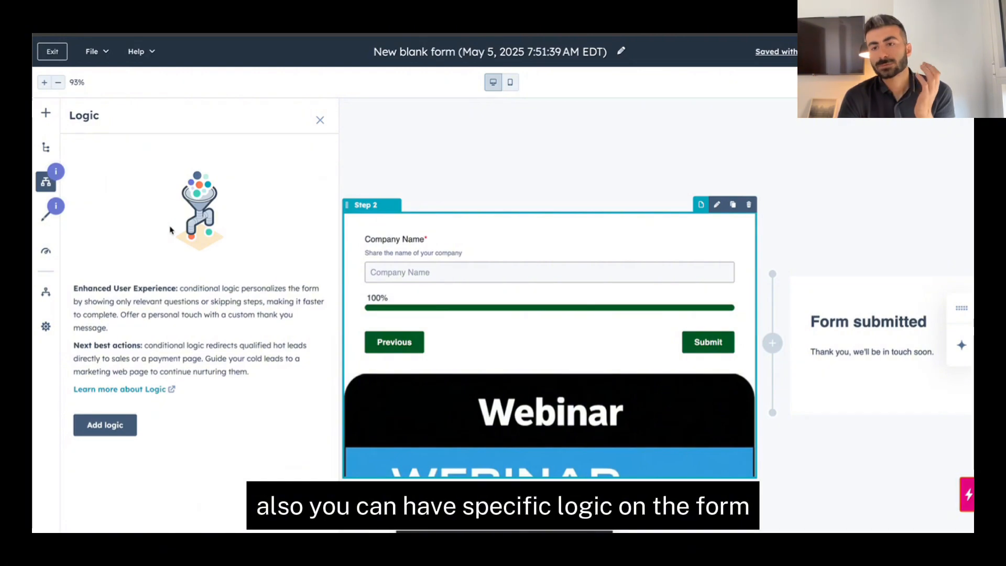
pyautogui.click(107, 430)
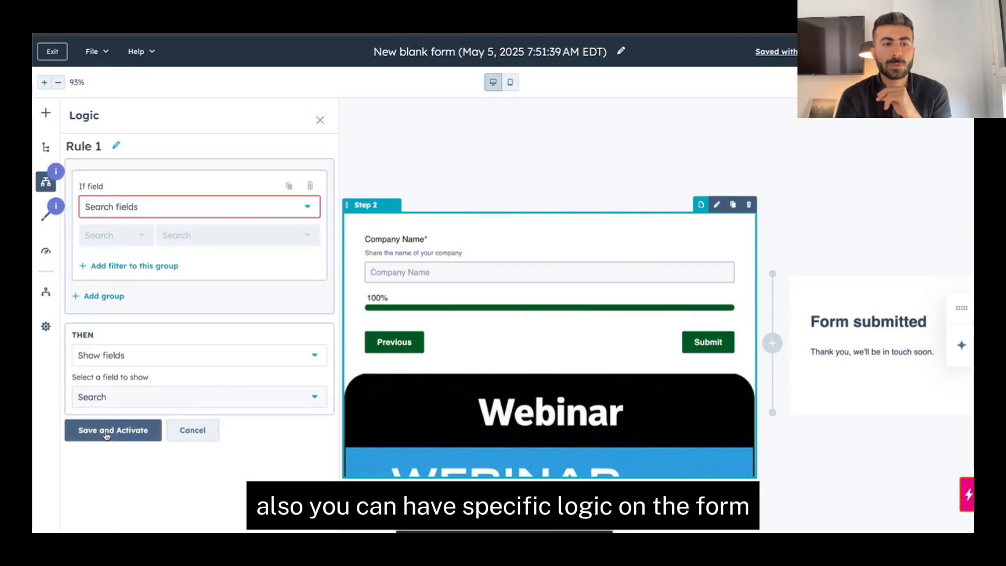
pyautogui.click(169, 215)
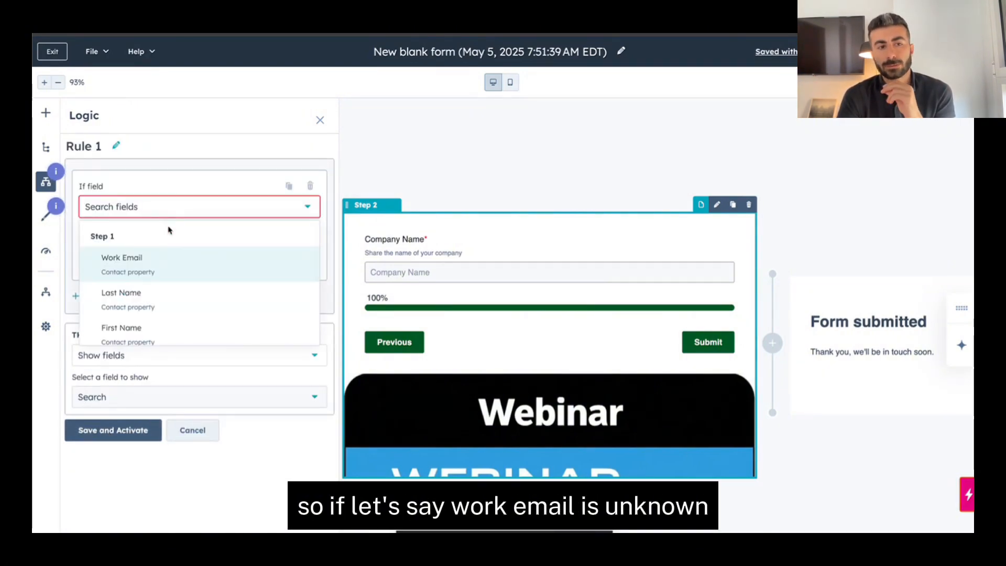
pyautogui.click(176, 268)
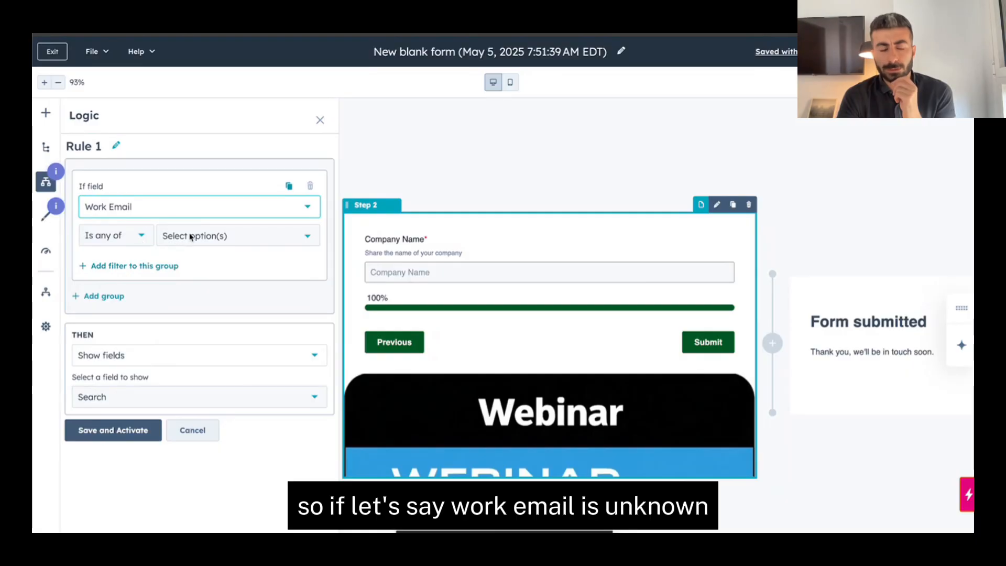
# Step: Set the Work Email condition of Rule 1 to "Has a value"
pyautogui.click(131, 237)
pyautogui.scroll(-2, 121, 315)
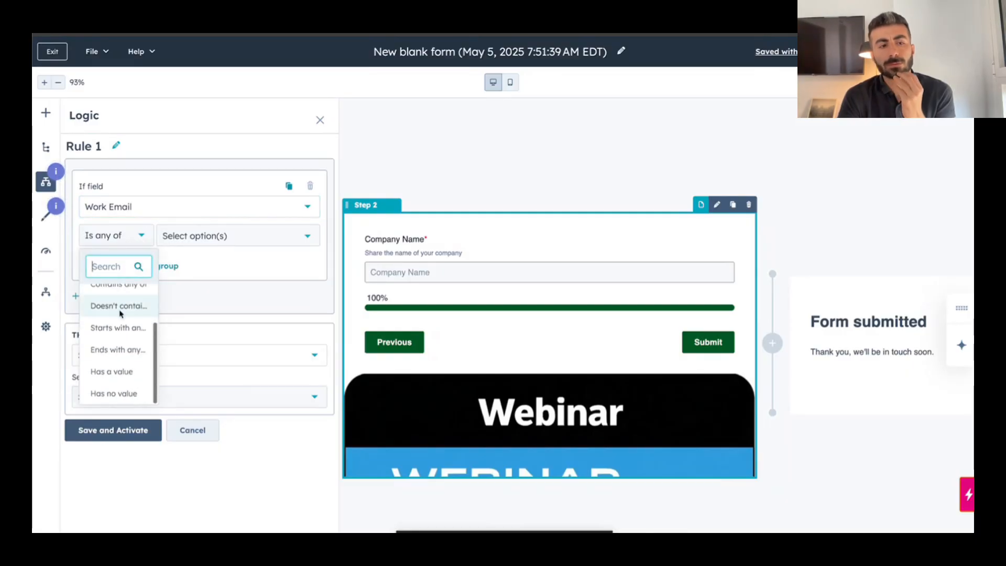
pyautogui.scroll(3, 124, 352)
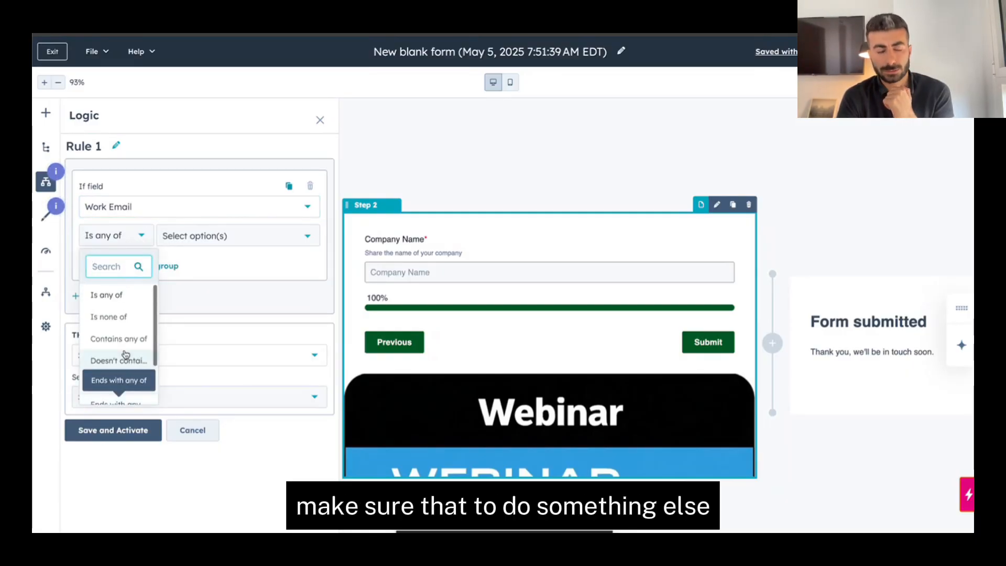
pyautogui.click(122, 295)
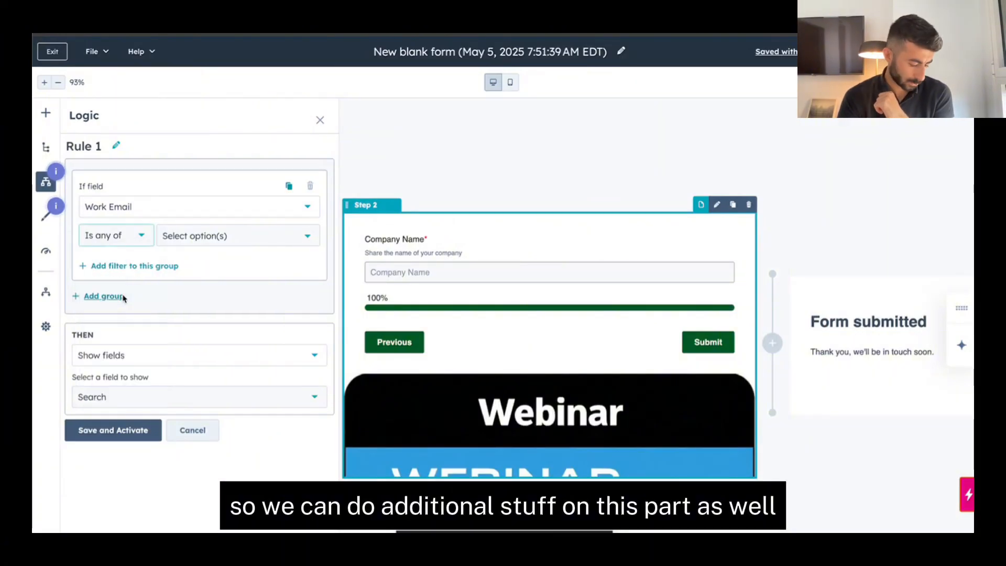
pyautogui.click(136, 242)
pyautogui.scroll(-2, 135, 315)
pyautogui.scroll(-2, 137, 311)
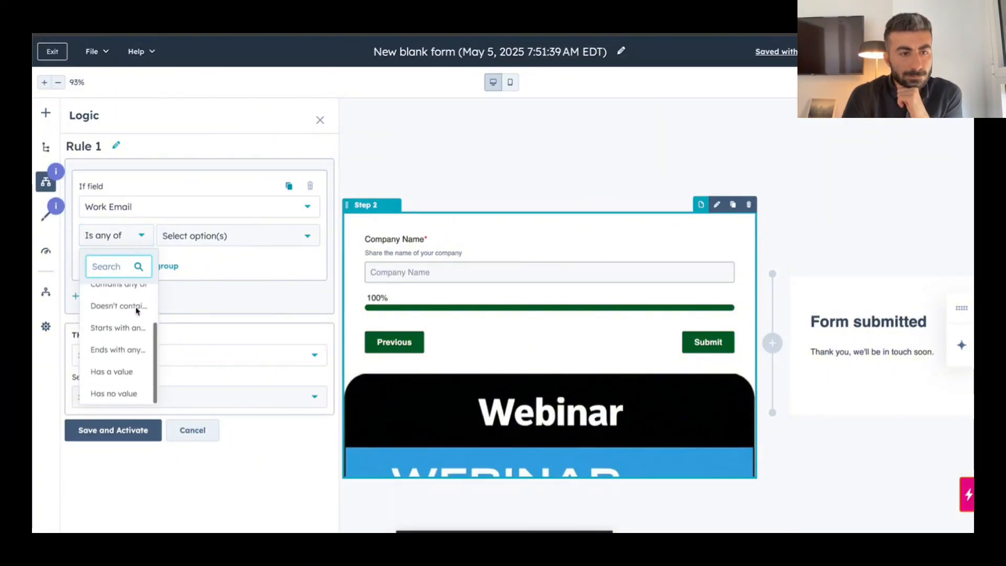
pyautogui.click(122, 373)
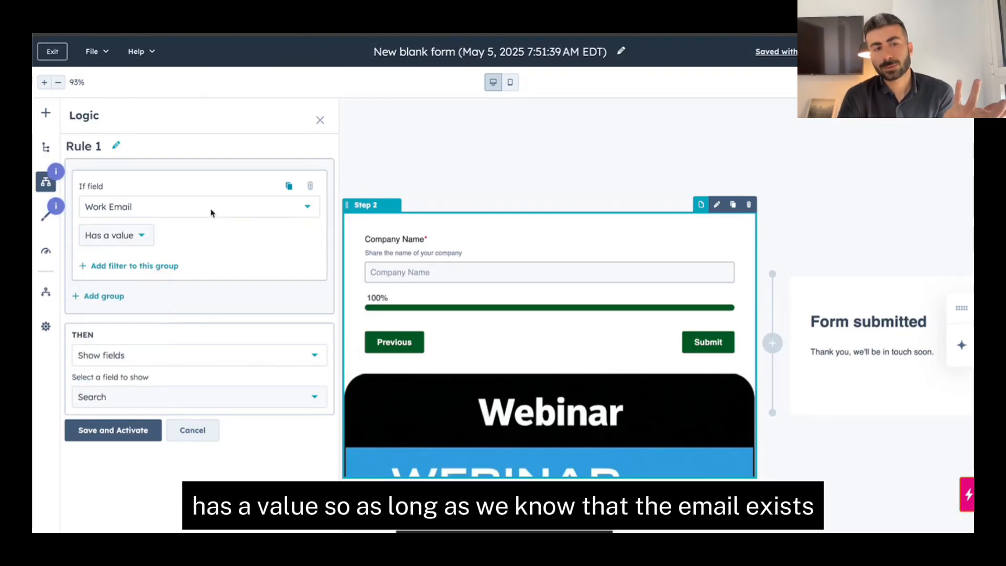
pyautogui.click(148, 268)
pyautogui.click(158, 309)
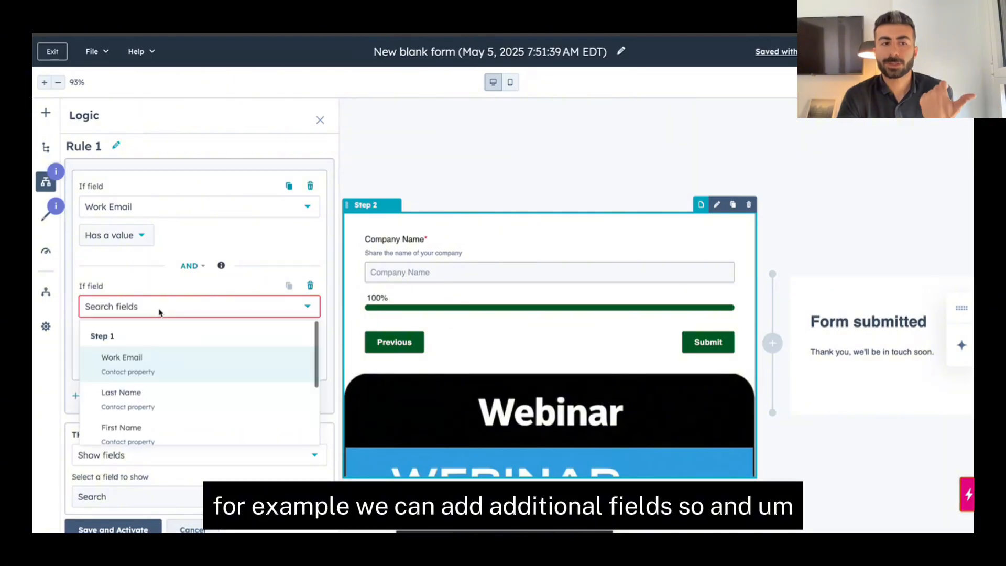
pyautogui.click(154, 281)
pyautogui.click(193, 265)
pyautogui.click(186, 317)
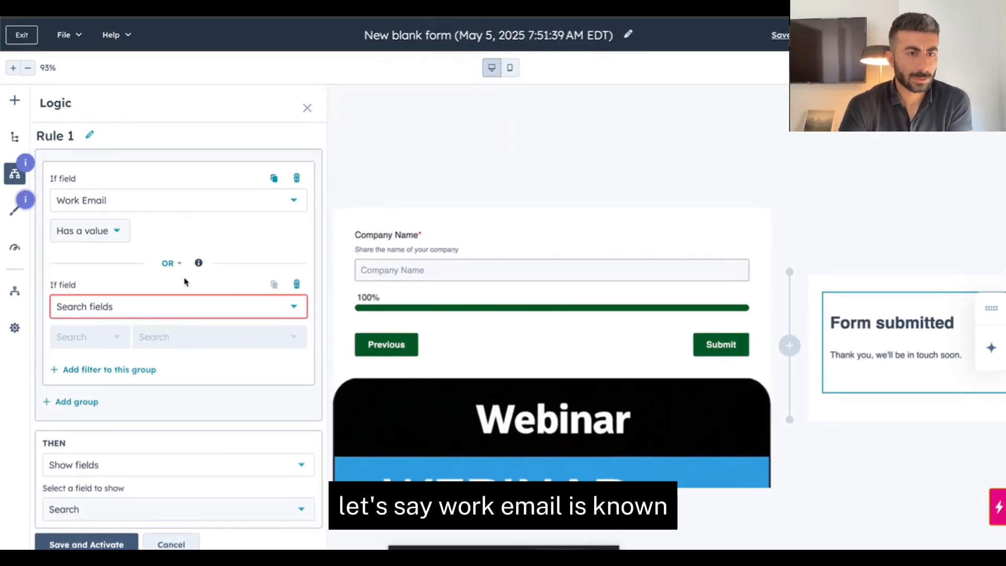
pyautogui.click(297, 284)
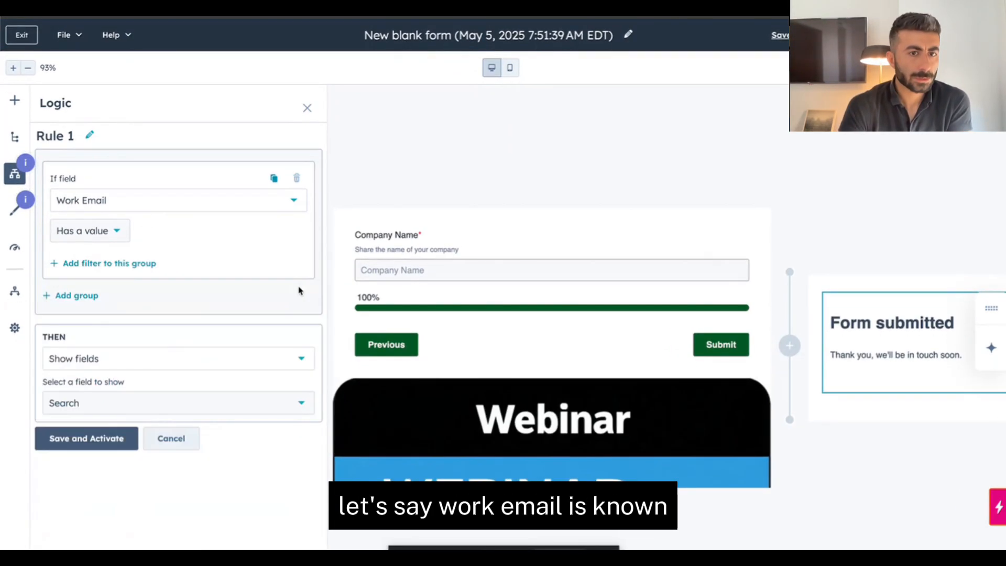
# Step: Keep "Show fields" as the action of Rule 1 and look through the fields available to show
pyautogui.click(140, 362)
pyautogui.click(124, 422)
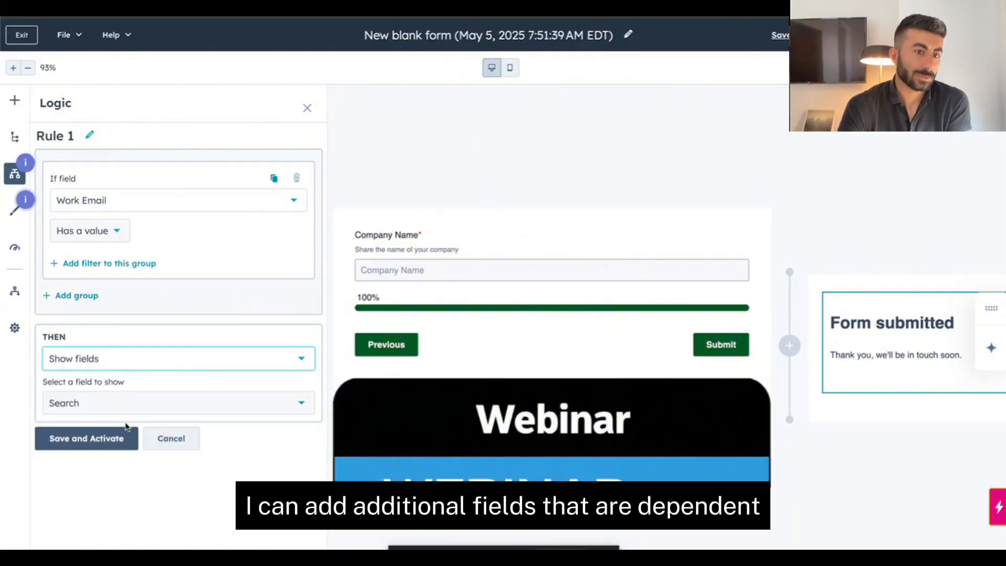
pyautogui.click(178, 412)
pyautogui.scroll(-5, 149, 329)
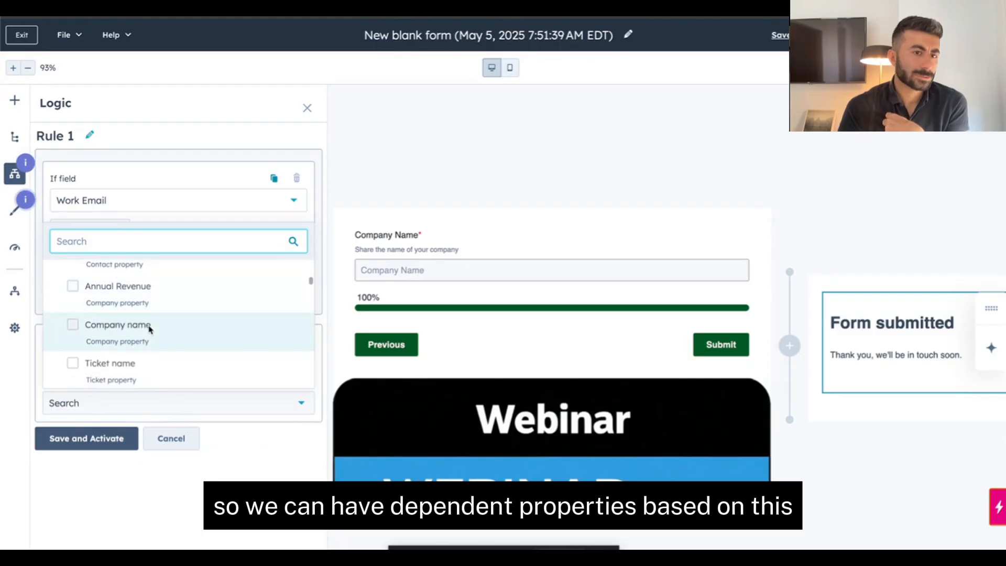
pyautogui.scroll(-6, 173, 340)
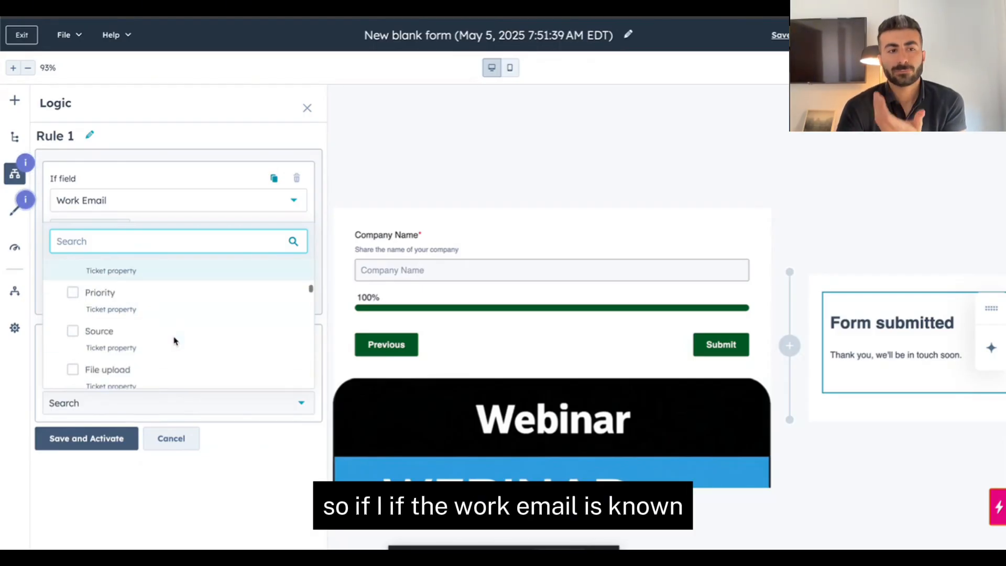
pyautogui.scroll(8, 173, 341)
# Step: Search for "job", choose the Job Title contact property as the field to show, and save and activate Rule 1
pyautogui.write('jo')
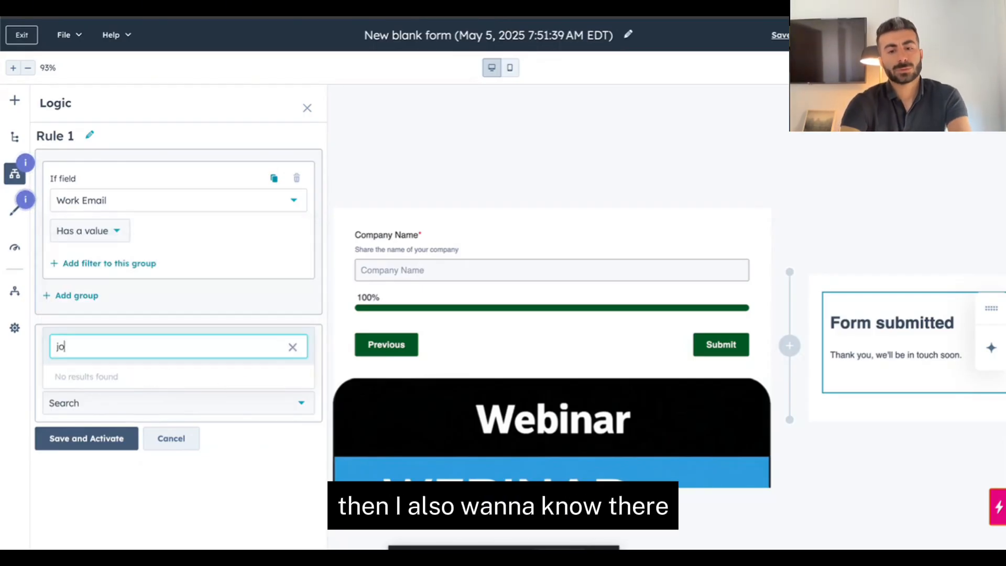
pyautogui.write('b')
pyautogui.press('BackSpace')
pyautogui.press('BackSpace')
pyautogui.press('BackSpace')
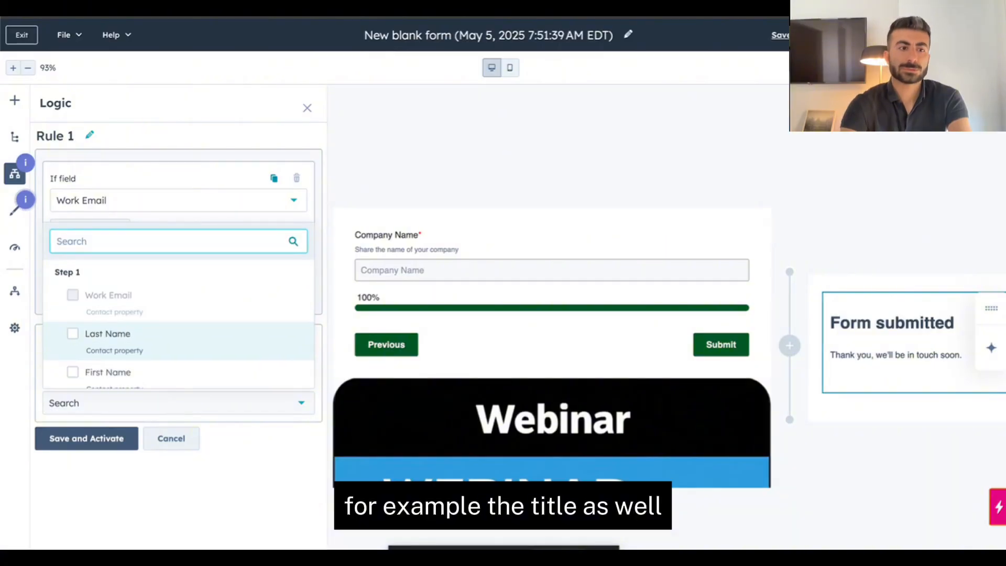
pyautogui.write('job')
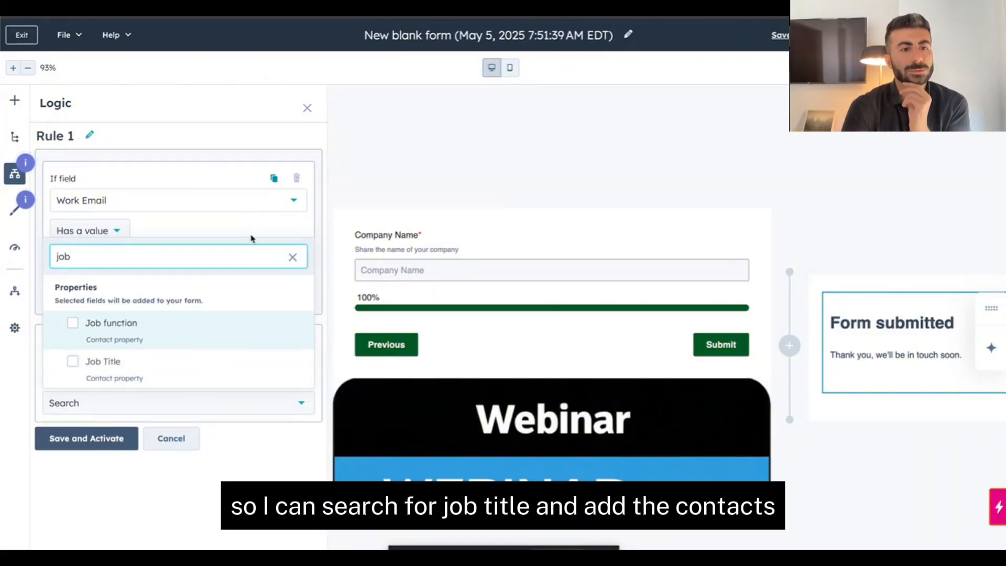
pyautogui.click(184, 363)
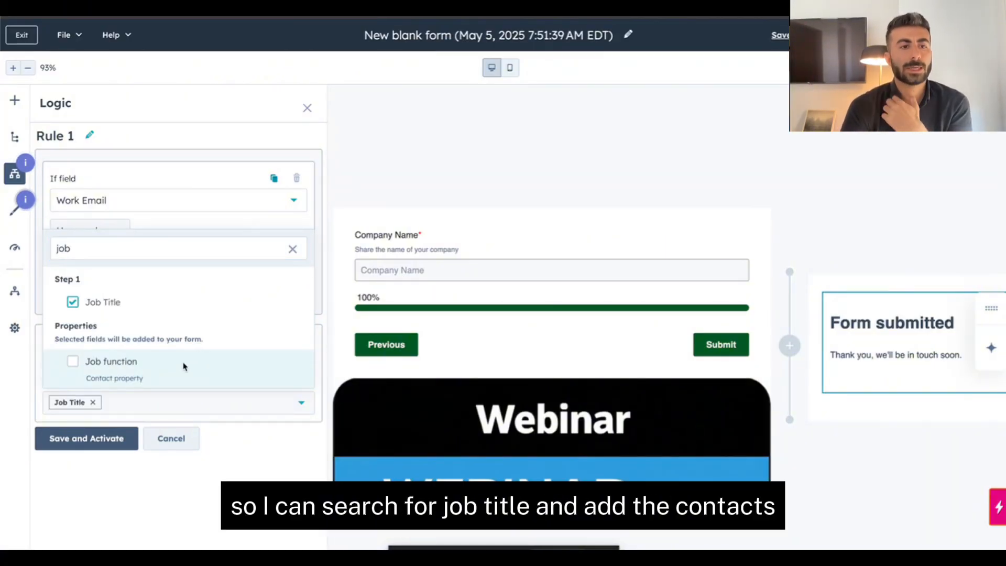
pyautogui.click(156, 497)
pyautogui.click(86, 438)
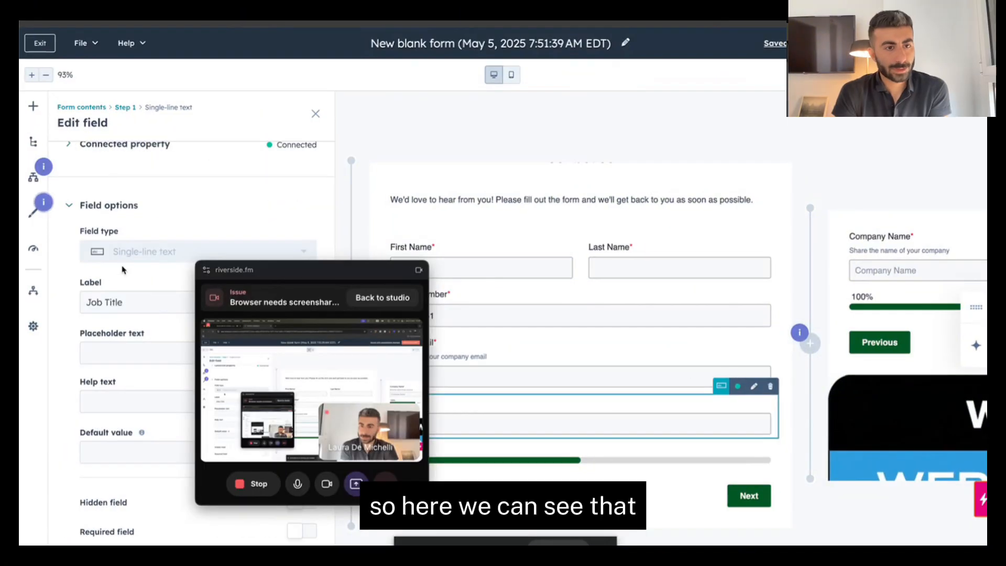
# Step: Check the Work Email and Job Title fields in Step 1 and the saved logic rule that links them
pyautogui.click(420, 271)
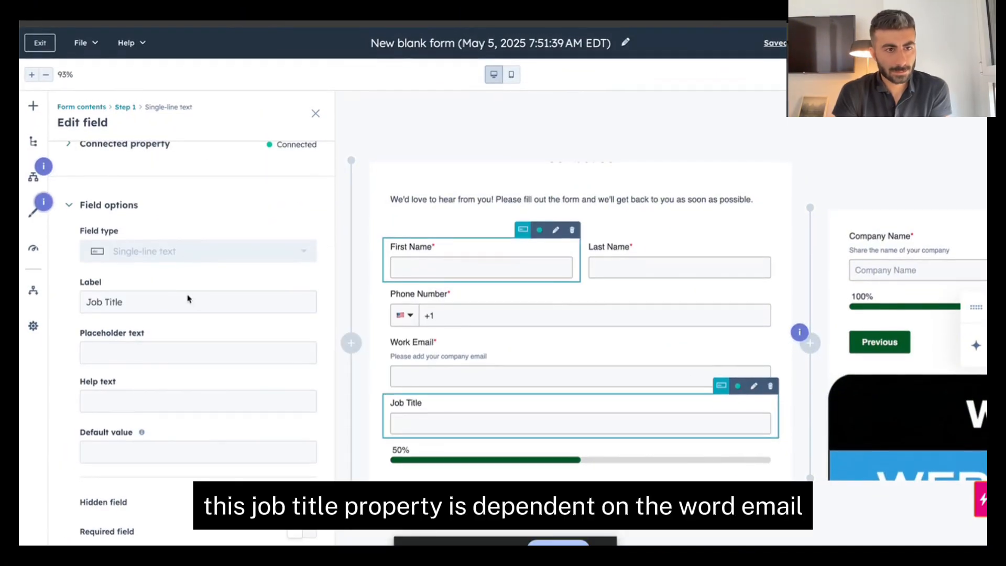
pyautogui.click(505, 377)
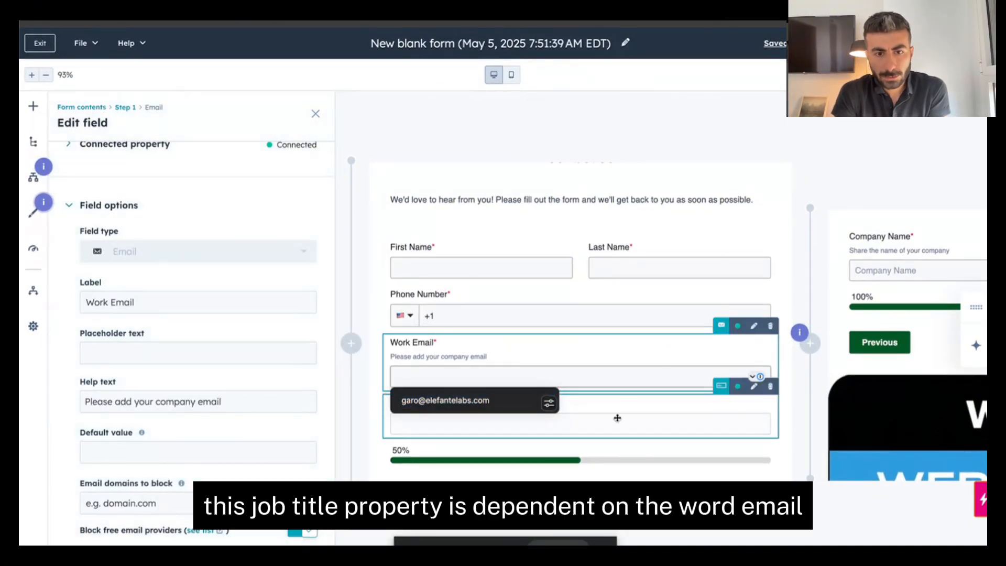
pyautogui.click(627, 403)
pyautogui.click(585, 360)
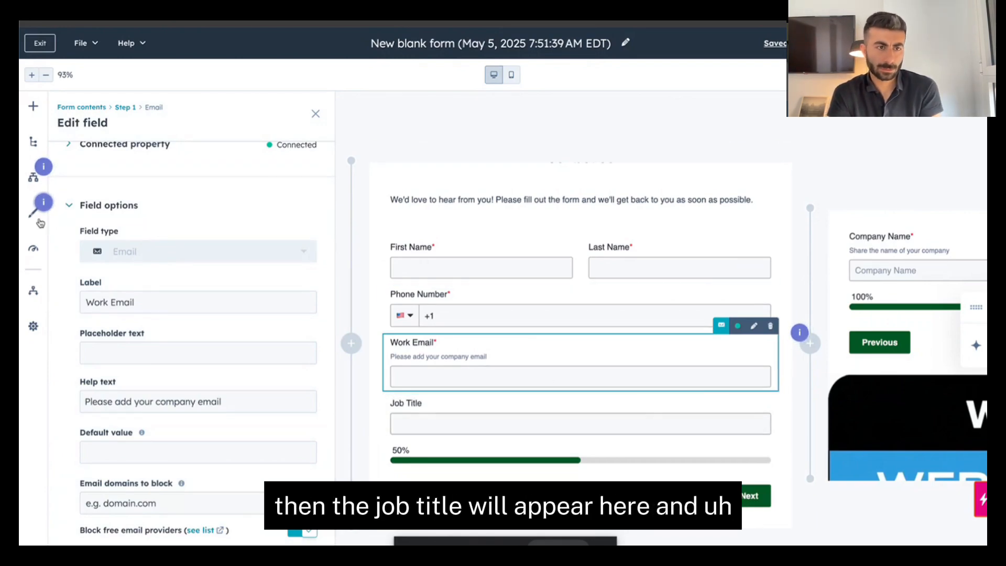
pyautogui.click(33, 178)
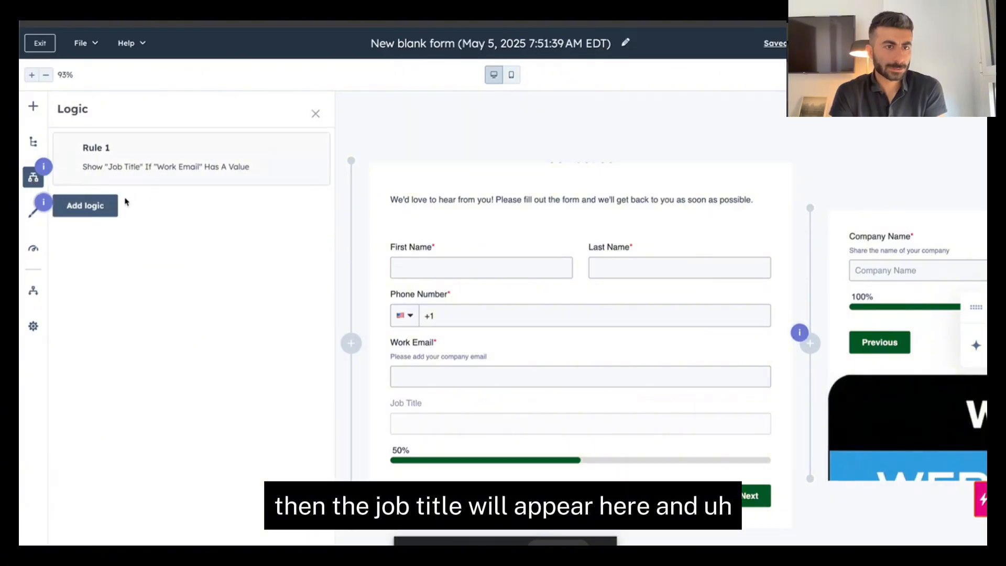
pyautogui.hscroll(10, 611, 354)
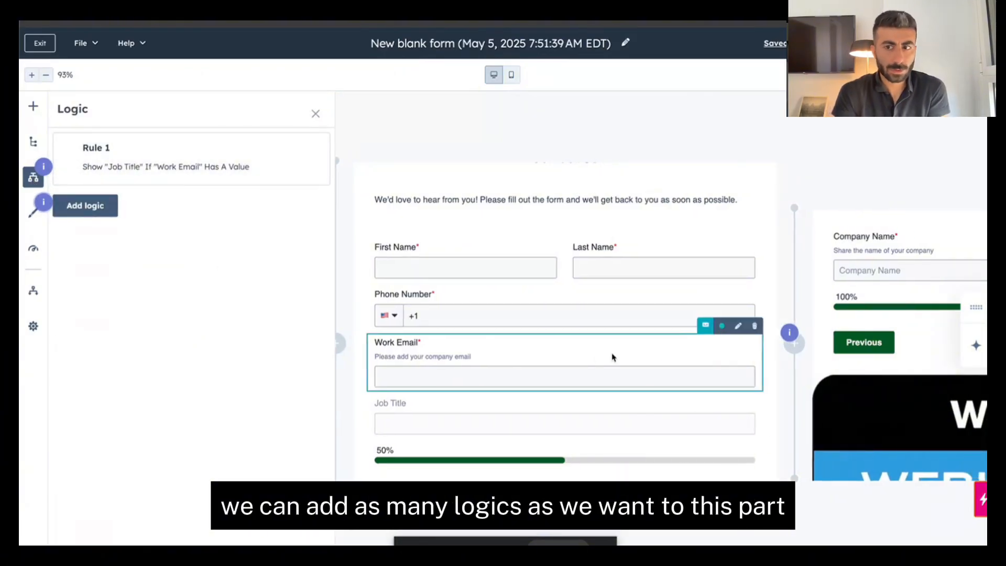
# Step: Look over the form's steps up to the Form submitted page and select its thank-you paragraph
pyautogui.hscroll(-5, 611, 355)
pyautogui.hscroll(10, 611, 353)
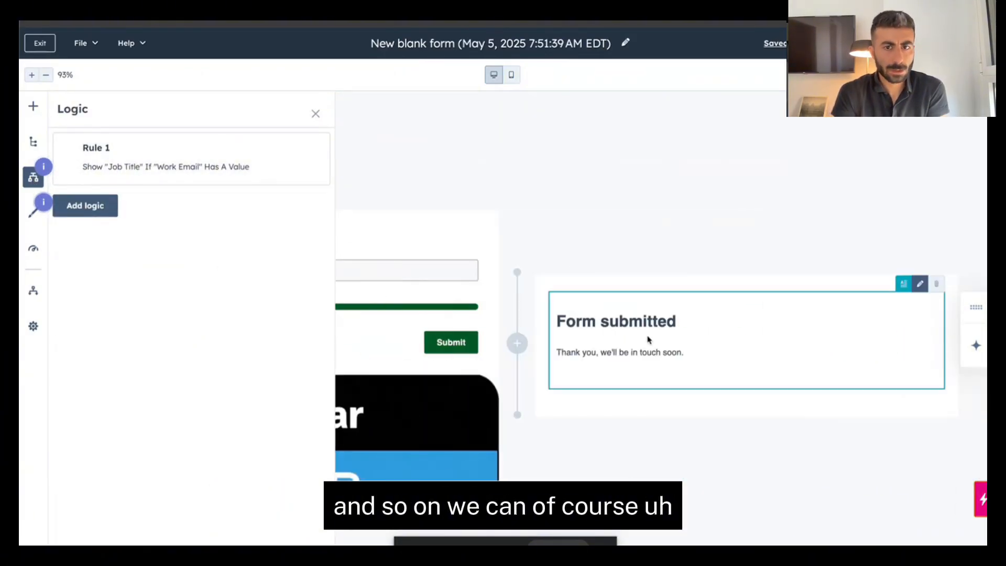
pyautogui.click(645, 352)
pyautogui.tripleClick(644, 352)
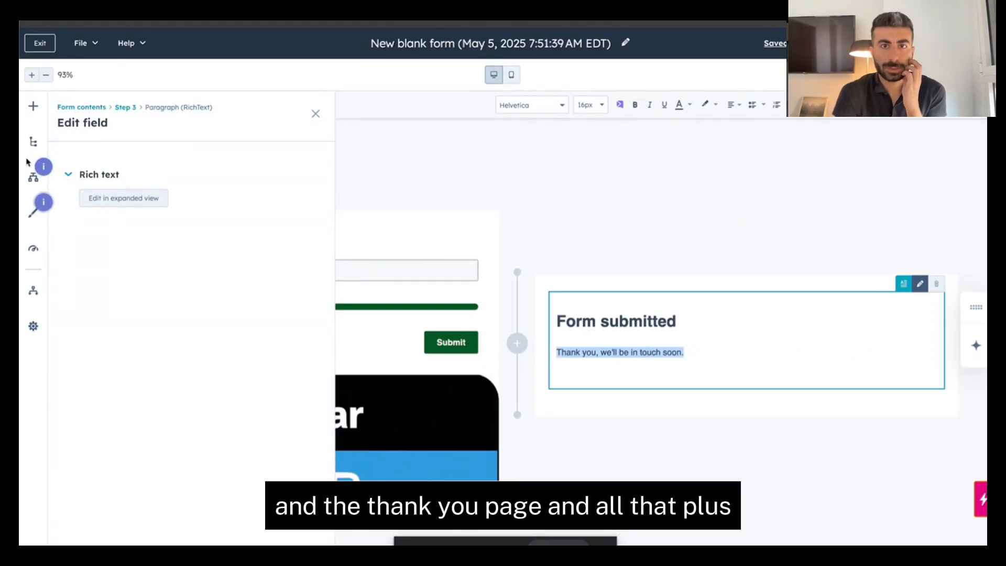
# Step: Rename the form as "101 Hubspot Form Demo Contact Us - Website"
pyautogui.click(529, 46)
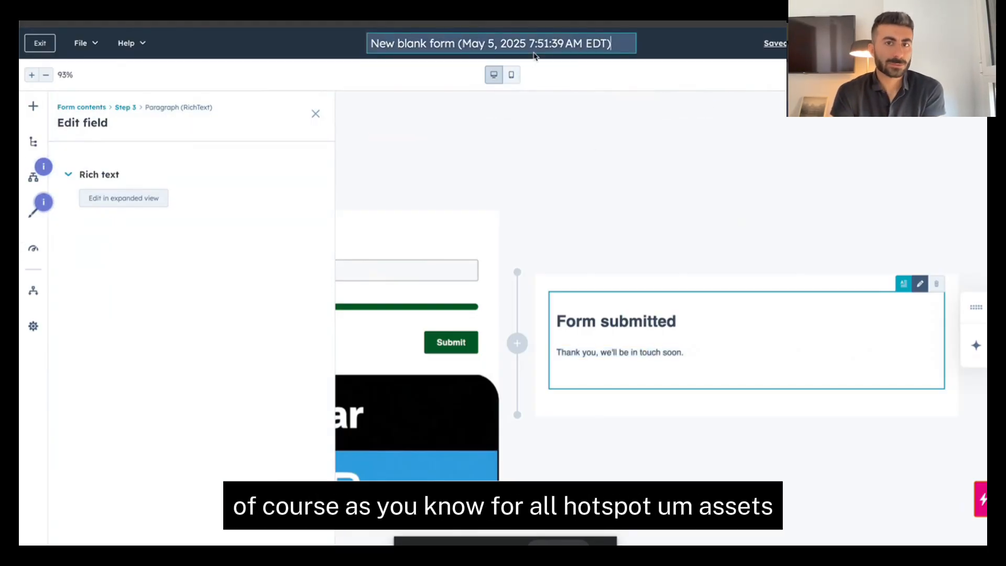
pyautogui.hotkey('ctrl', 'a')
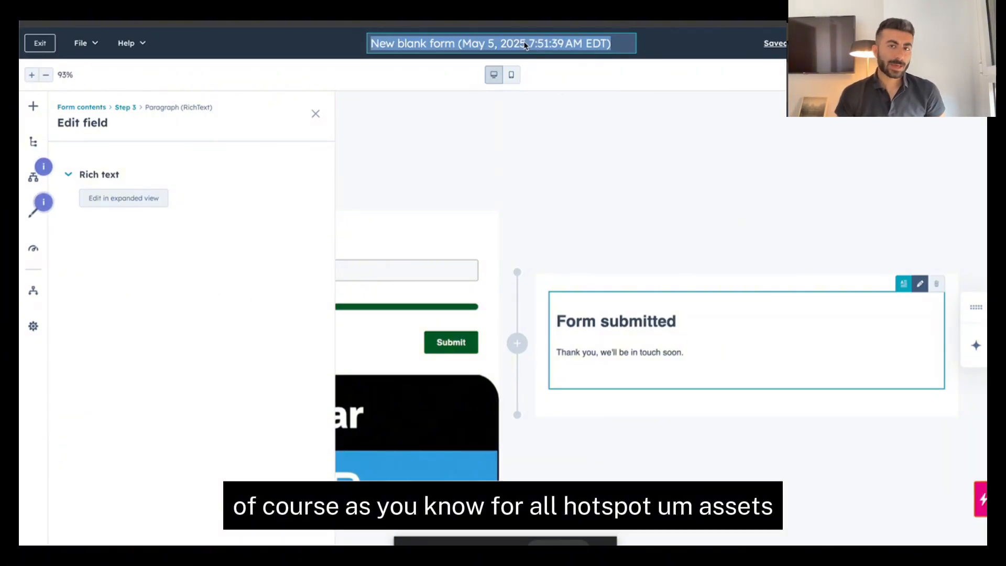
pyautogui.write('101')
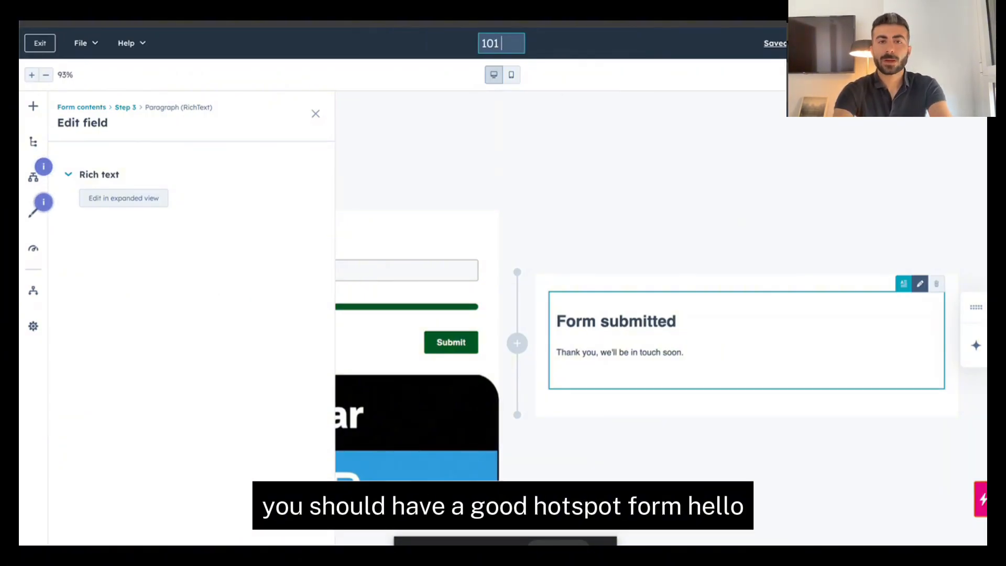
pyautogui.write(' Hubsp')
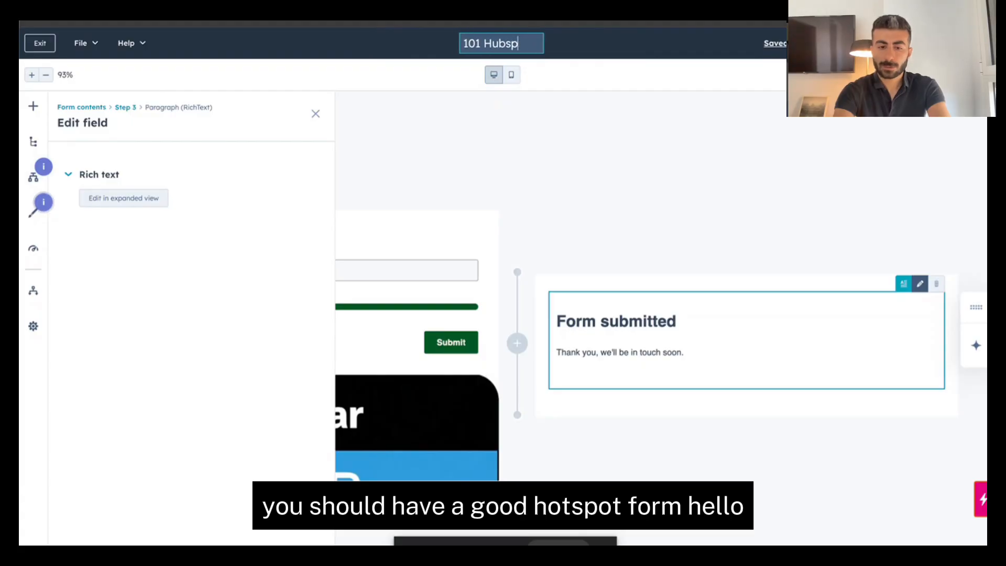
pyautogui.write('ot Form Demo')
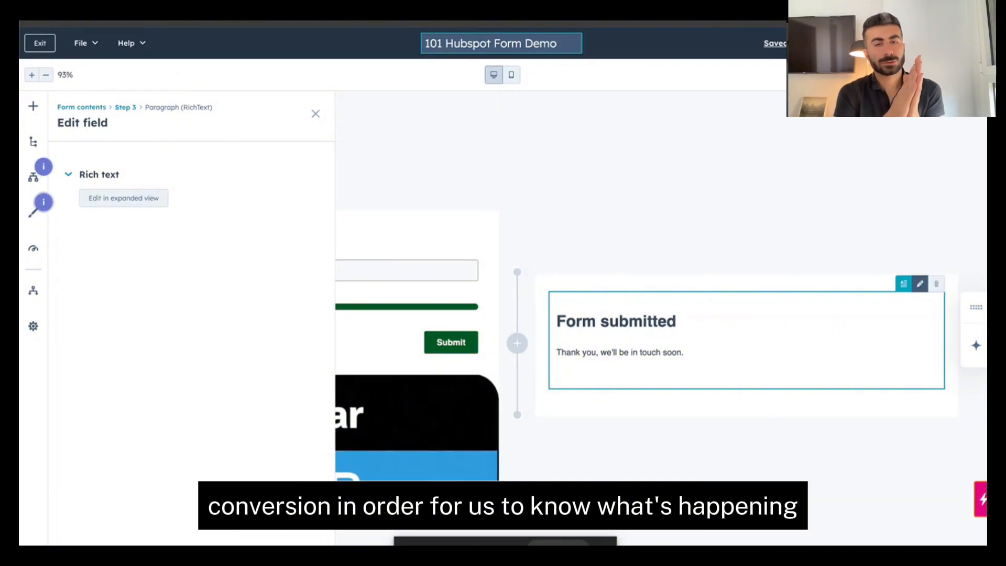
pyautogui.write('Cn')
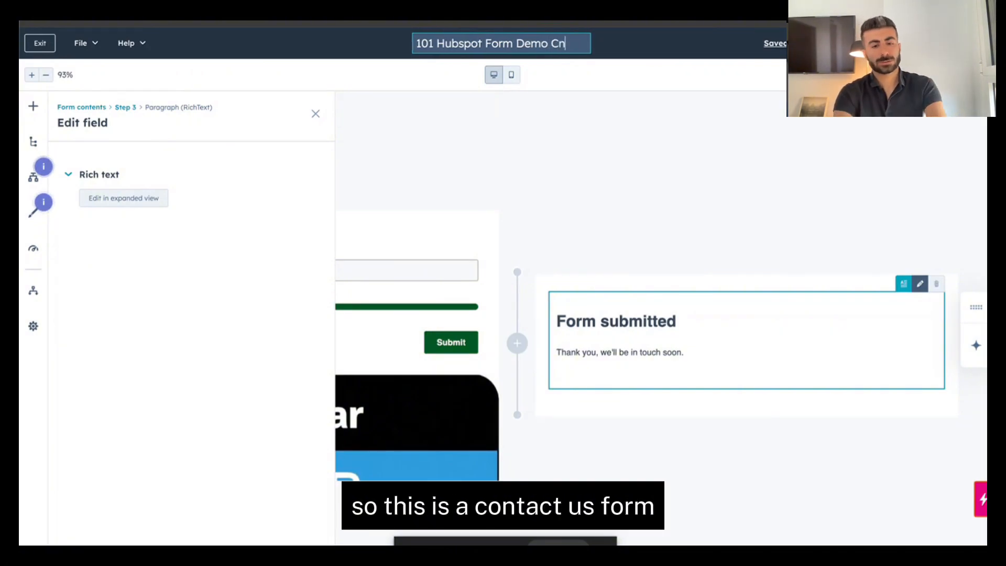
pyautogui.press('BackSpace')
pyautogui.write('ontact Us ')
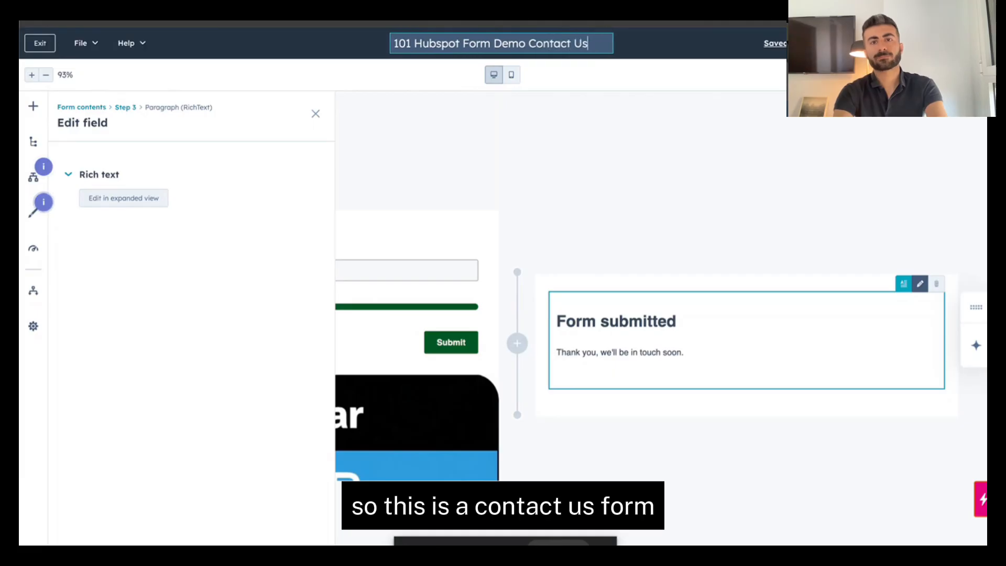
pyautogui.write('- Website')
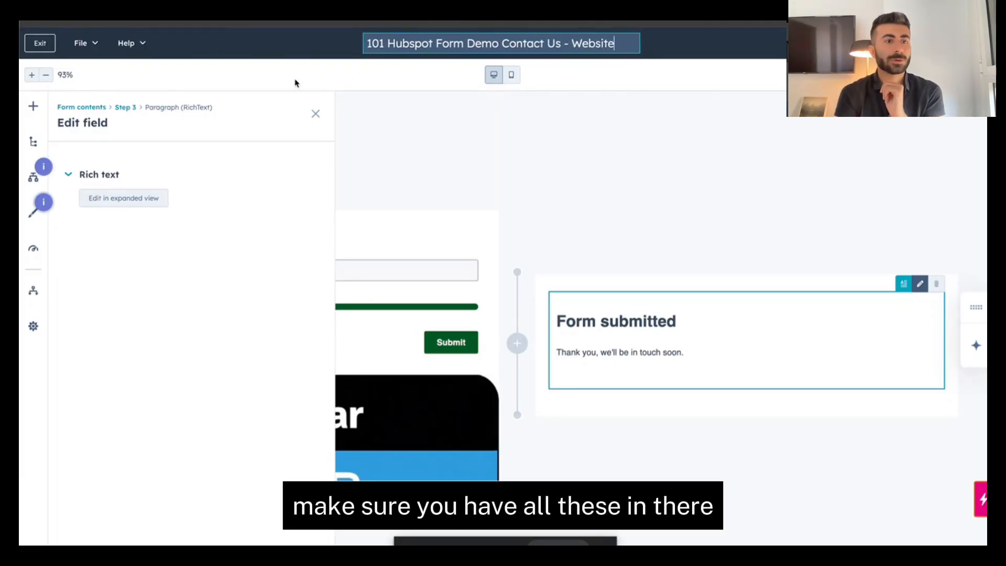
pyautogui.press('Return')
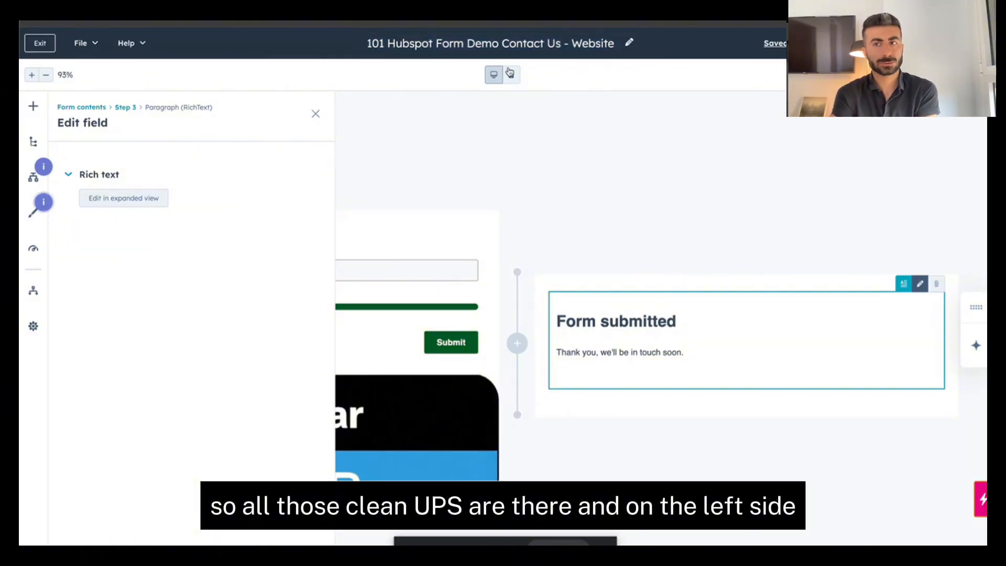
# Step: Create the recommended simple workflow "Send an email after form submission" twice in the form's automation
pyautogui.click(31, 292)
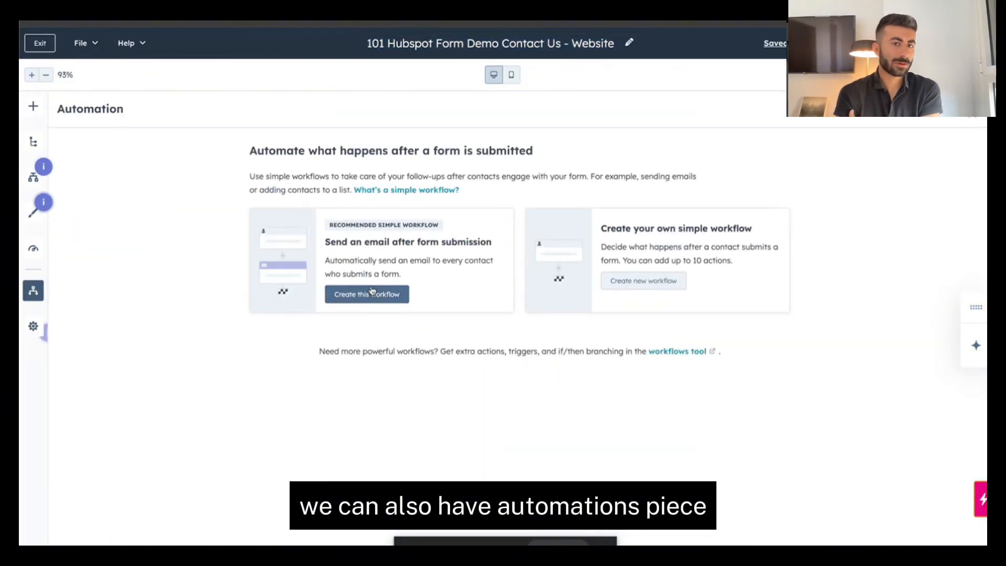
pyautogui.click(382, 297)
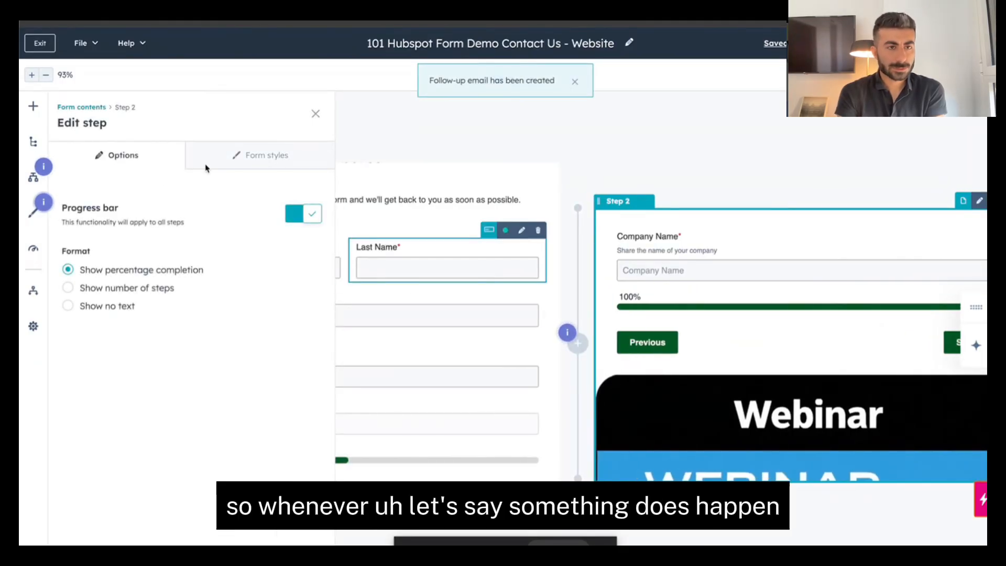
pyautogui.click(32, 293)
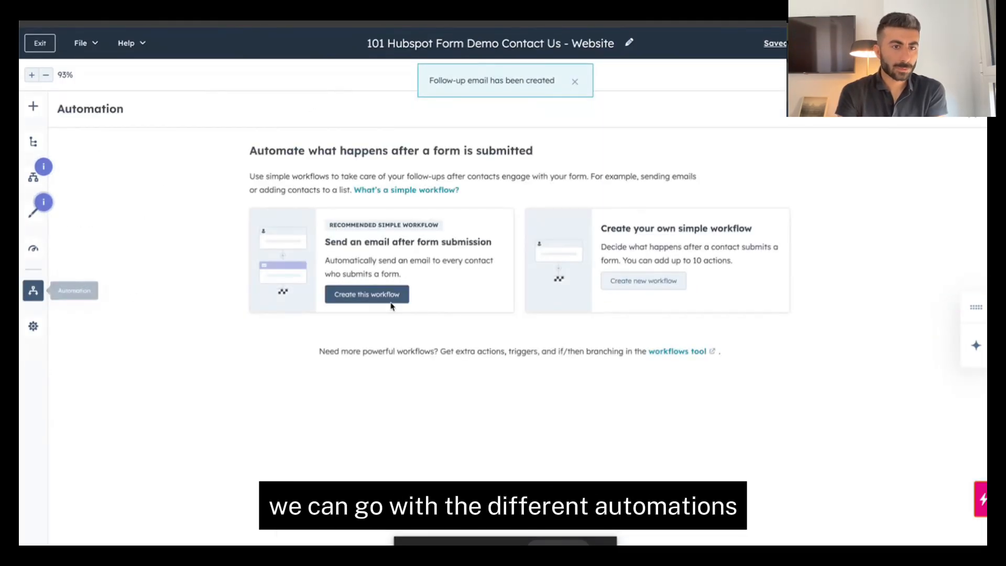
pyautogui.click(370, 296)
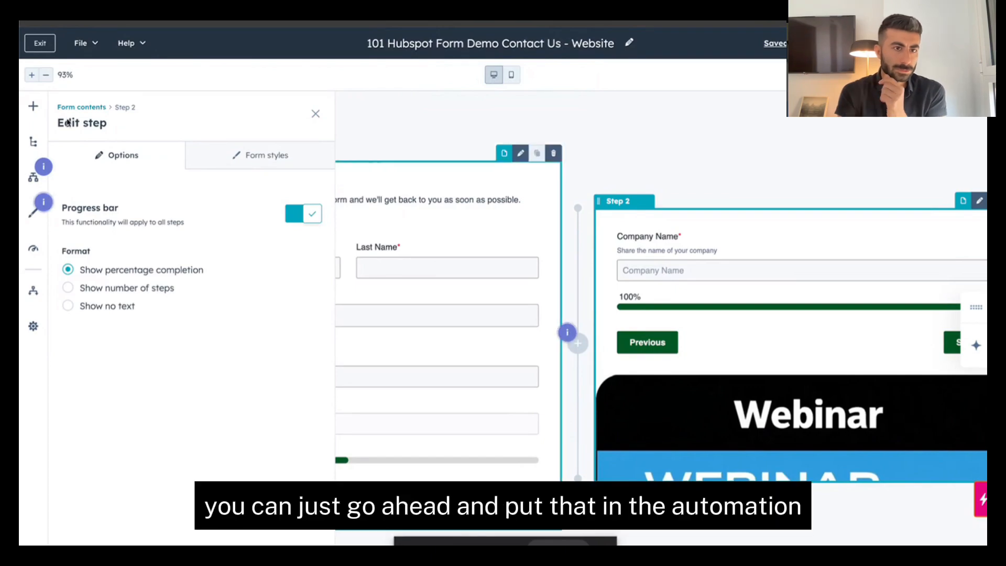
# Step: Examine the first follow-up email workflow, including its available operations, enrollment trigger and send email action
pyautogui.click(32, 291)
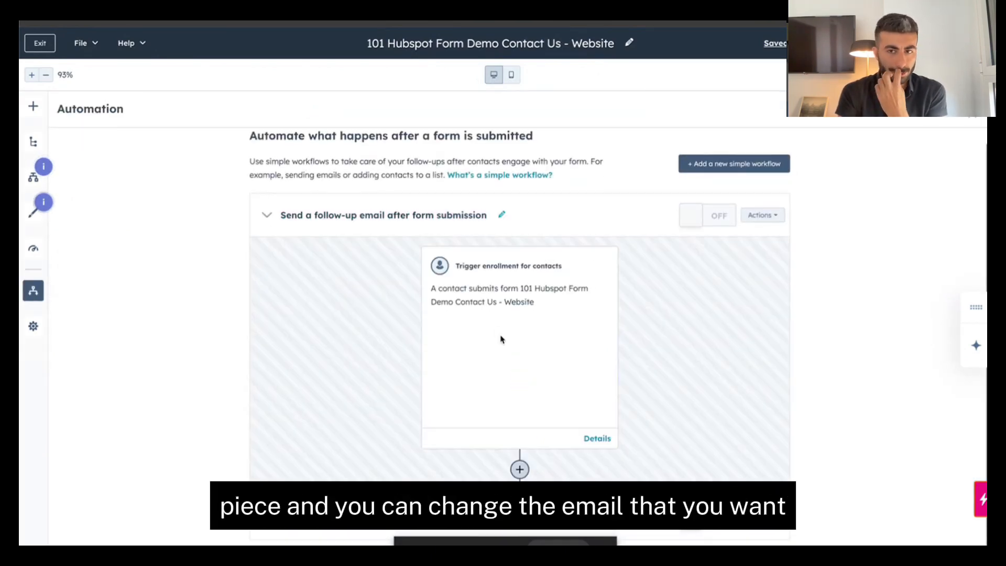
pyautogui.click(762, 215)
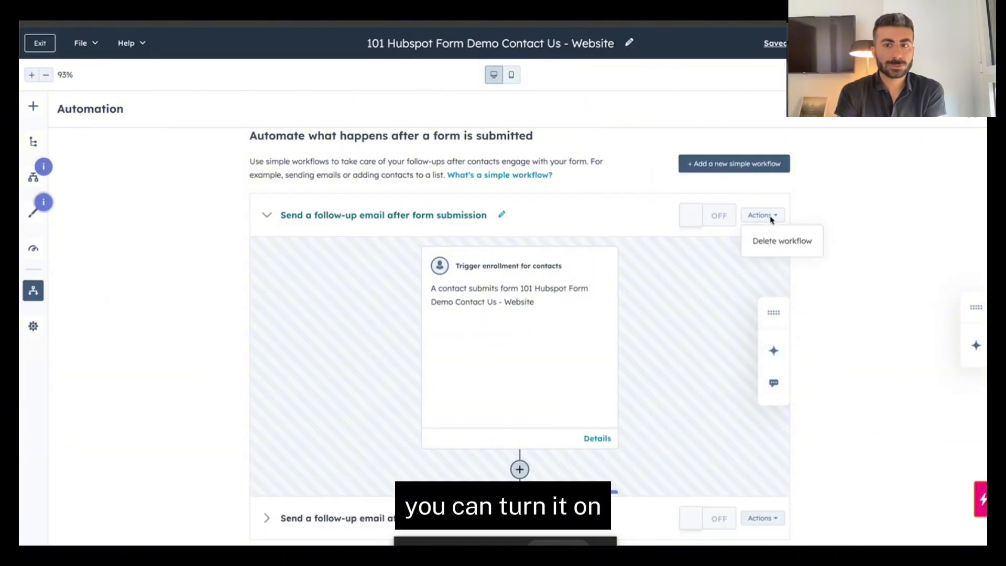
pyautogui.scroll(-3, 540, 320)
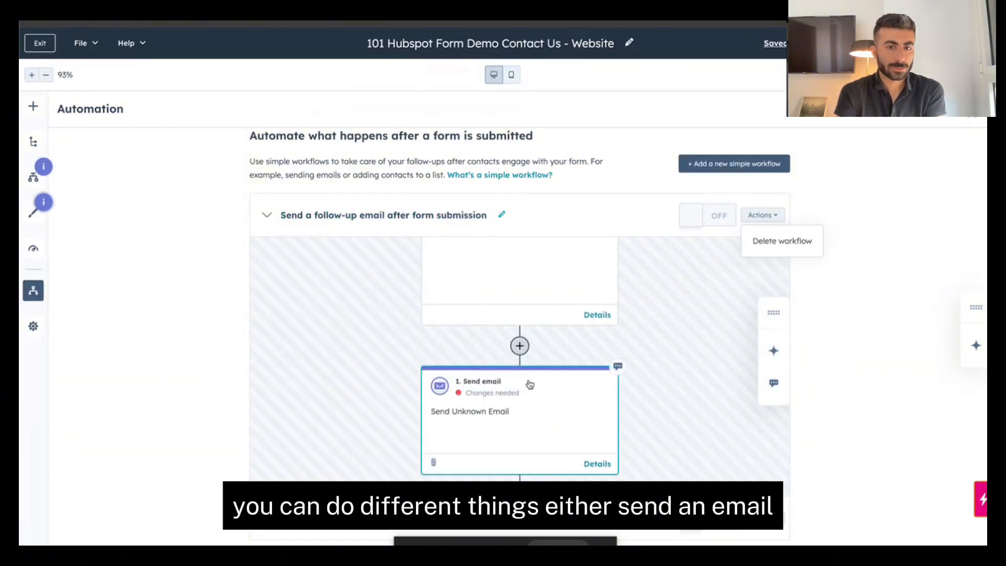
# Step: Look through the Communications, CRM, Marketing and Data ops actions that can follow the workflow trigger, without adding any
pyautogui.click(519, 346)
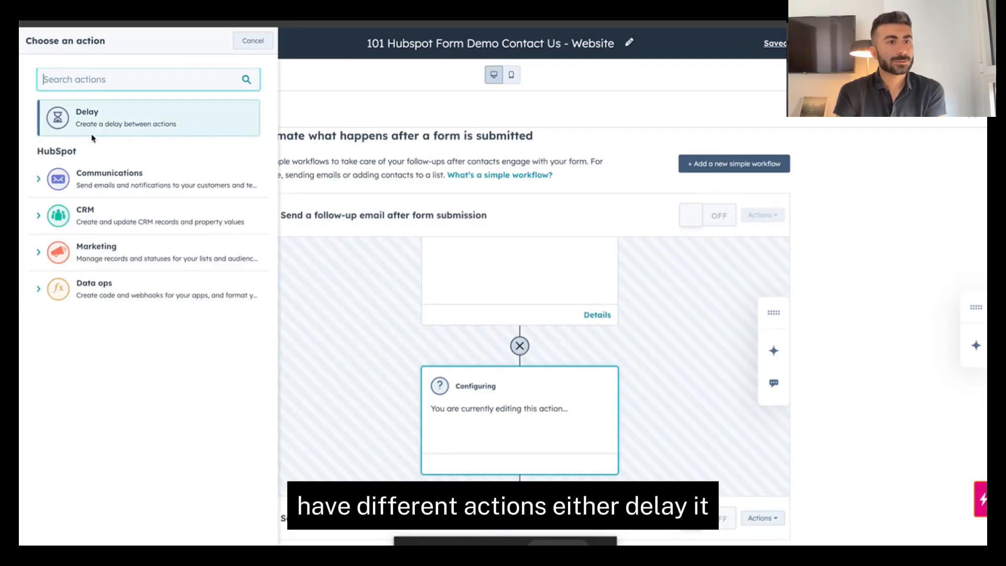
pyautogui.click(39, 180)
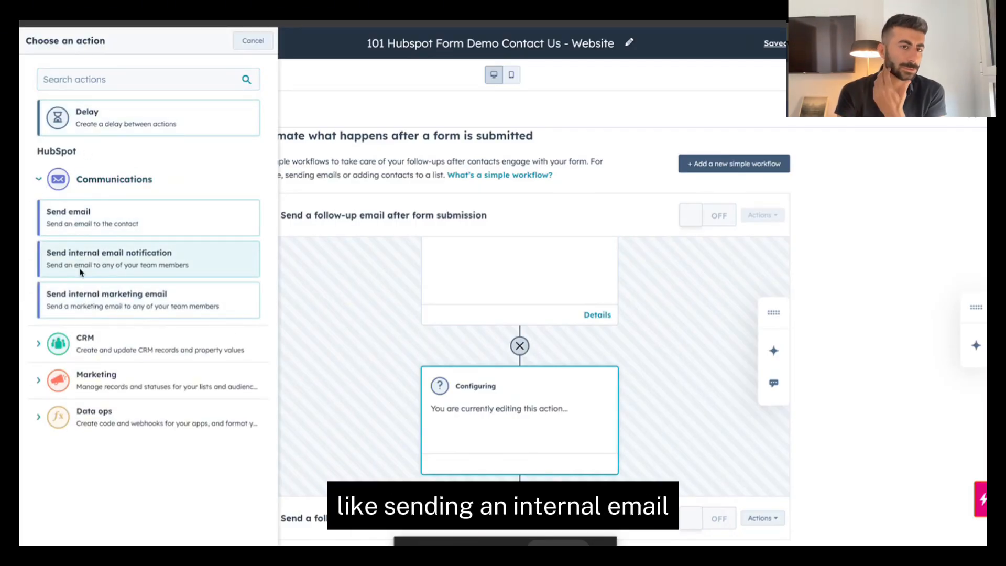
pyautogui.click(39, 344)
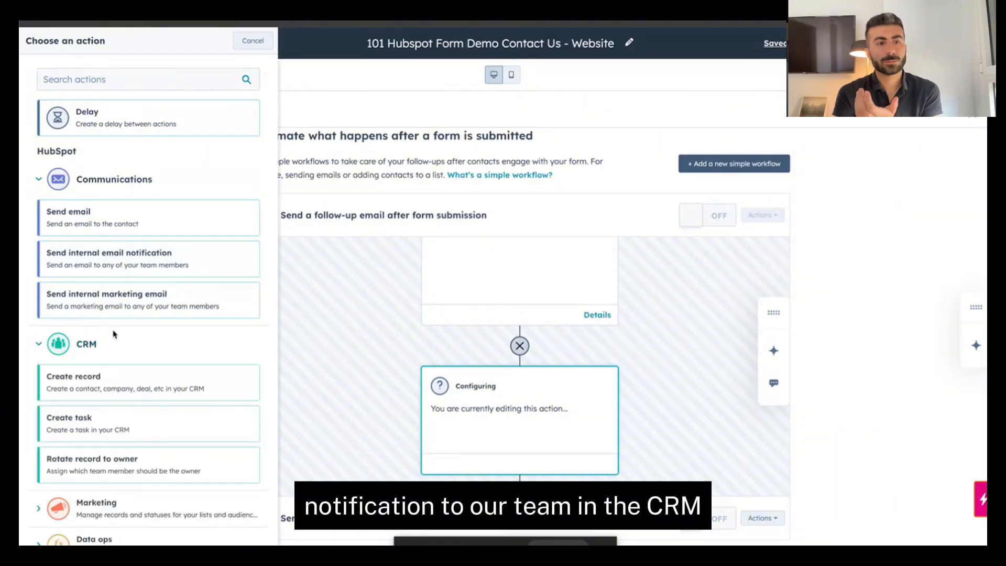
pyautogui.scroll(-1, 114, 334)
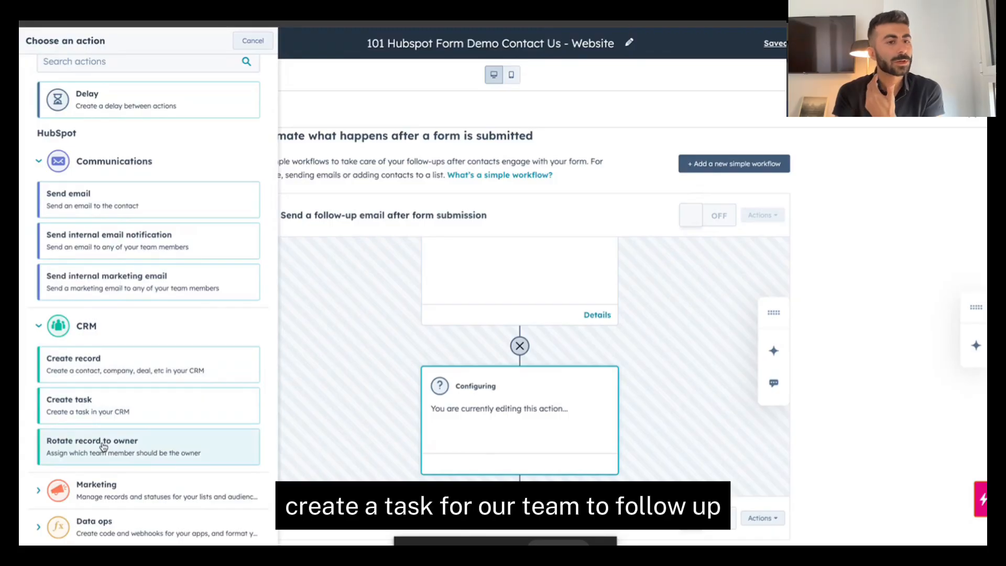
pyautogui.click(96, 487)
pyautogui.scroll(-3, 115, 419)
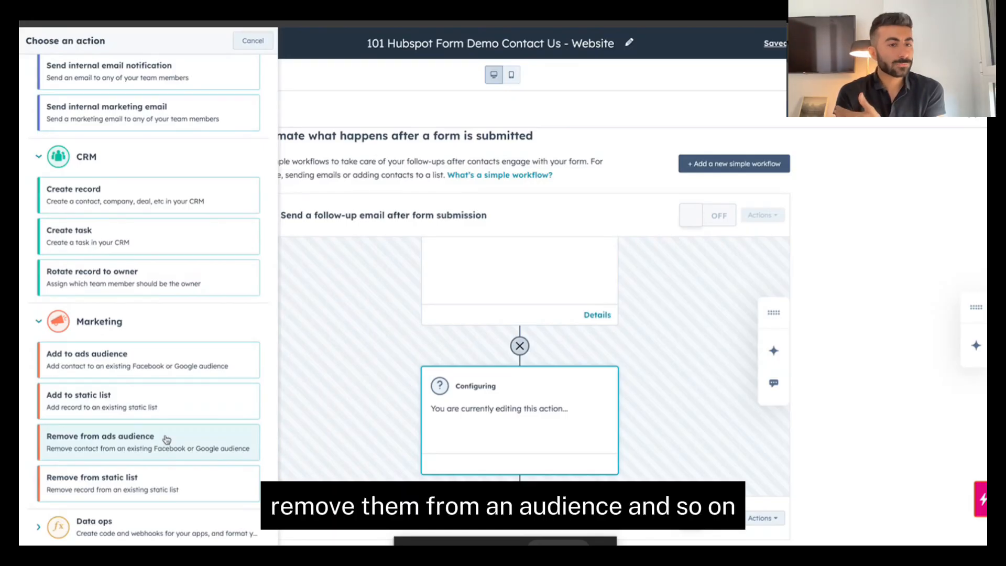
pyautogui.click(83, 521)
pyautogui.scroll(5, 131, 493)
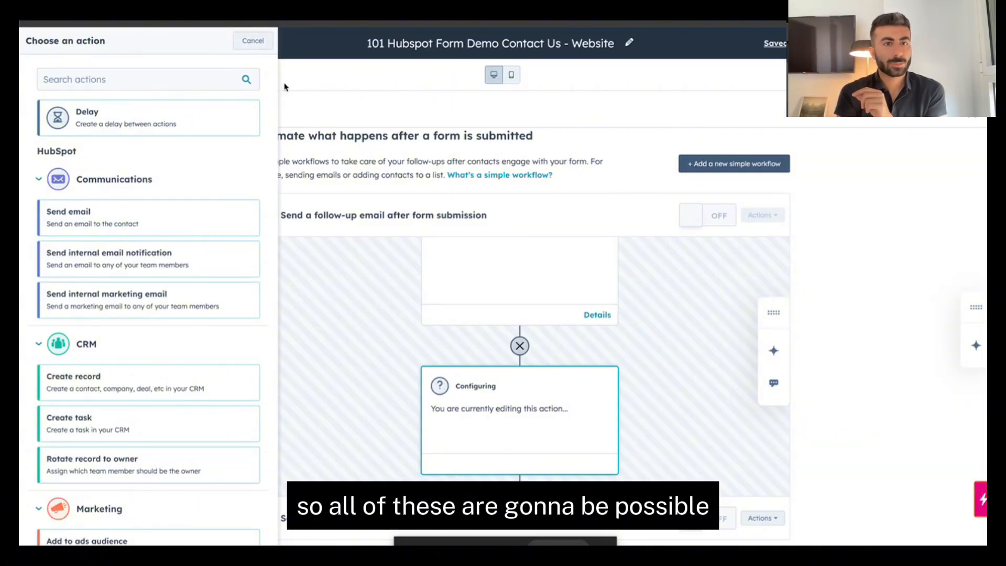
pyautogui.click(261, 49)
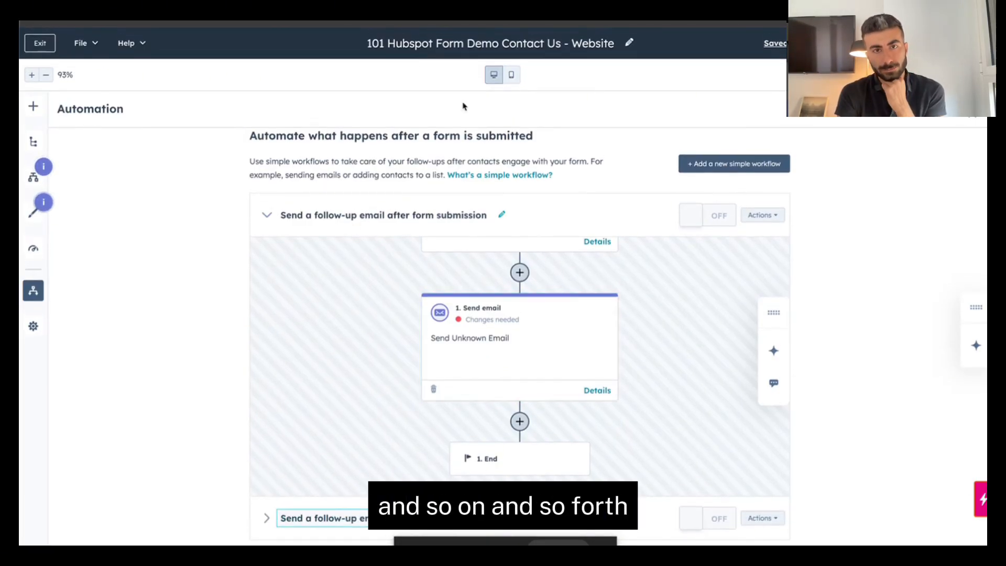
# Step: Switch automatic creation of new contacts from unknown email addresses on and back off in the form's general settings
pyautogui.click(31, 329)
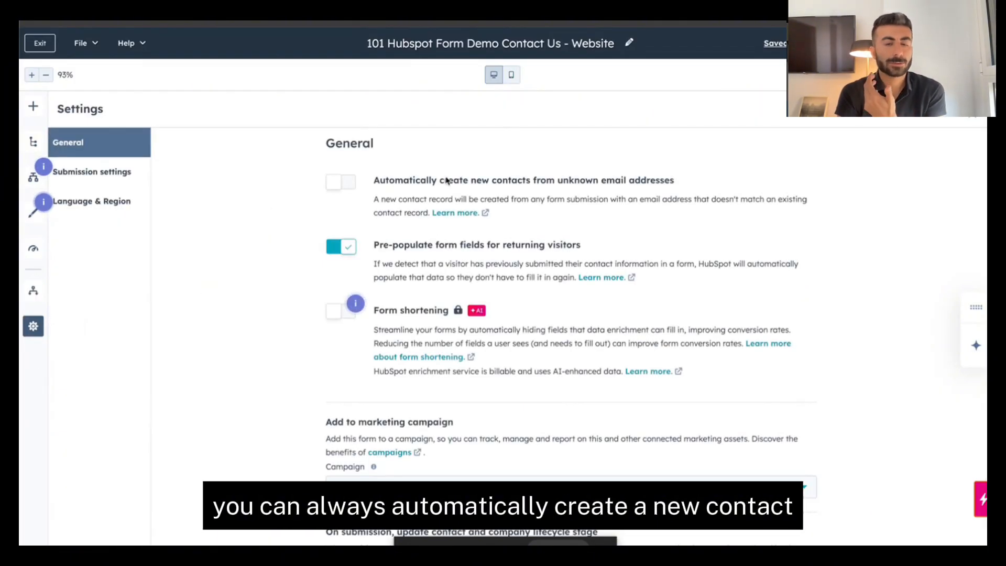
pyautogui.click(346, 182)
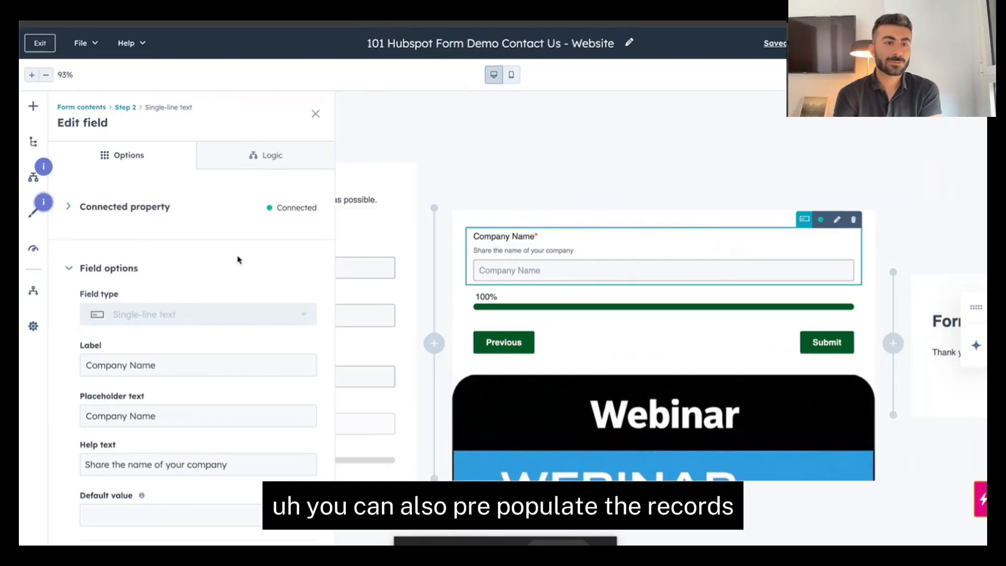
pyautogui.click(33, 326)
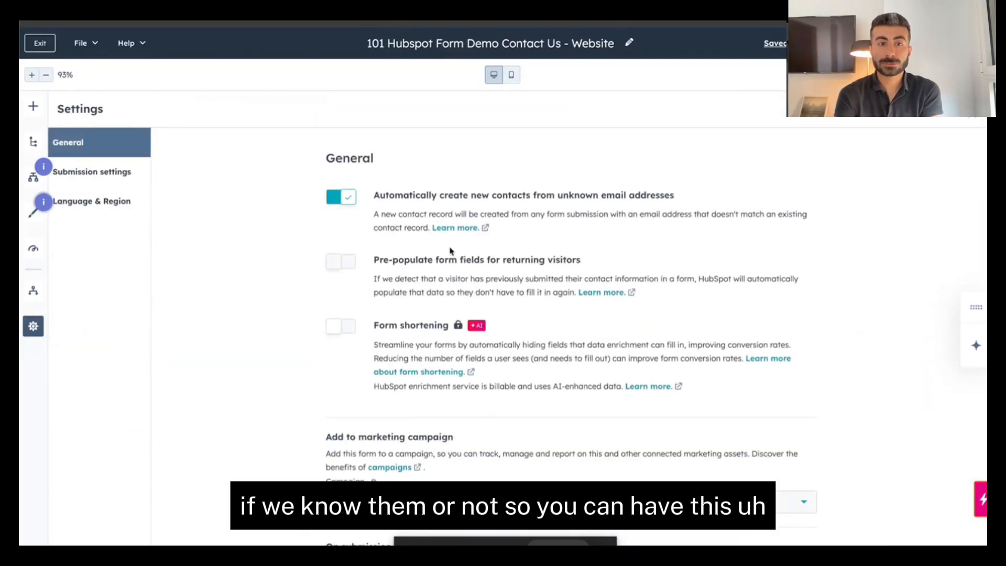
pyautogui.click(343, 201)
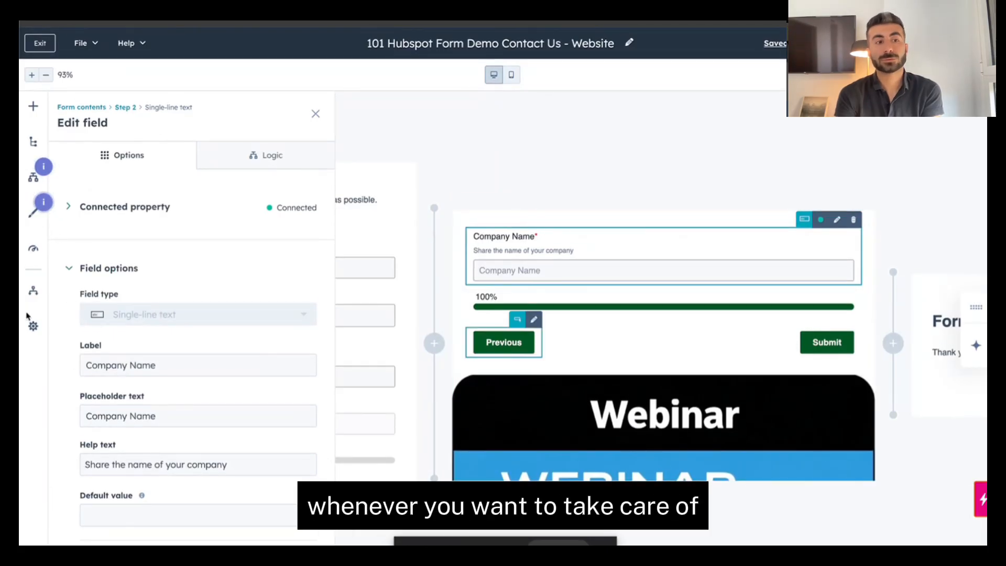
# Step: Reload the page to load the latest version of the form
pyautogui.click(32, 329)
pyautogui.scroll(-4, 352, 226)
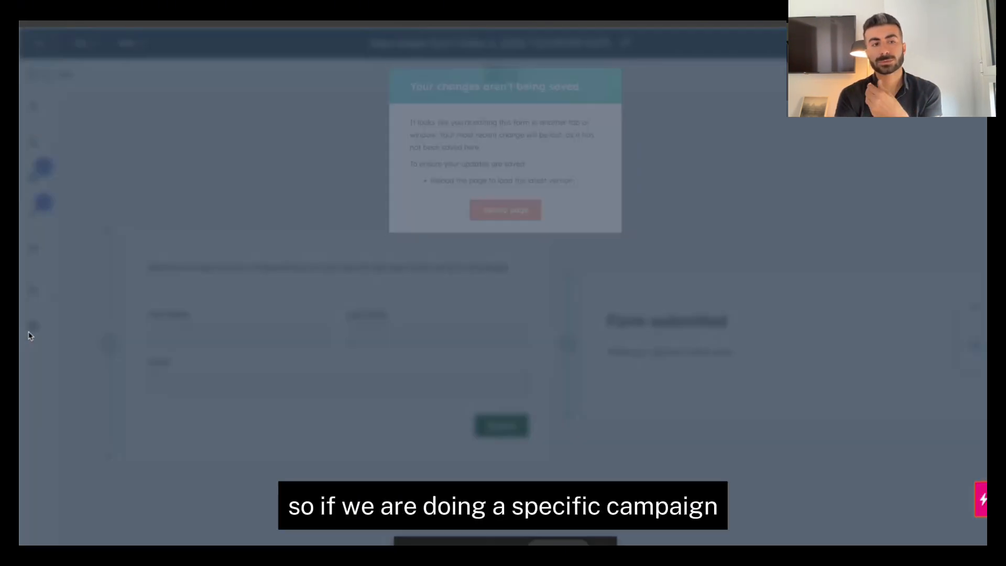
pyautogui.click(485, 213)
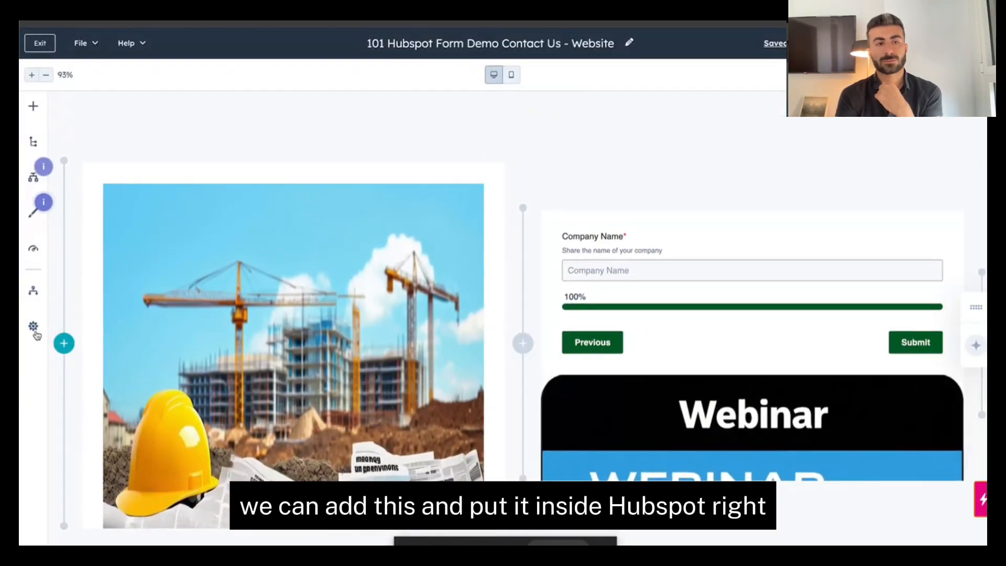
# Step: Look through the lifecycle stages that can be set on submission in the form's general settings, without choosing one
pyautogui.click(33, 326)
pyautogui.scroll(-2, 419, 261)
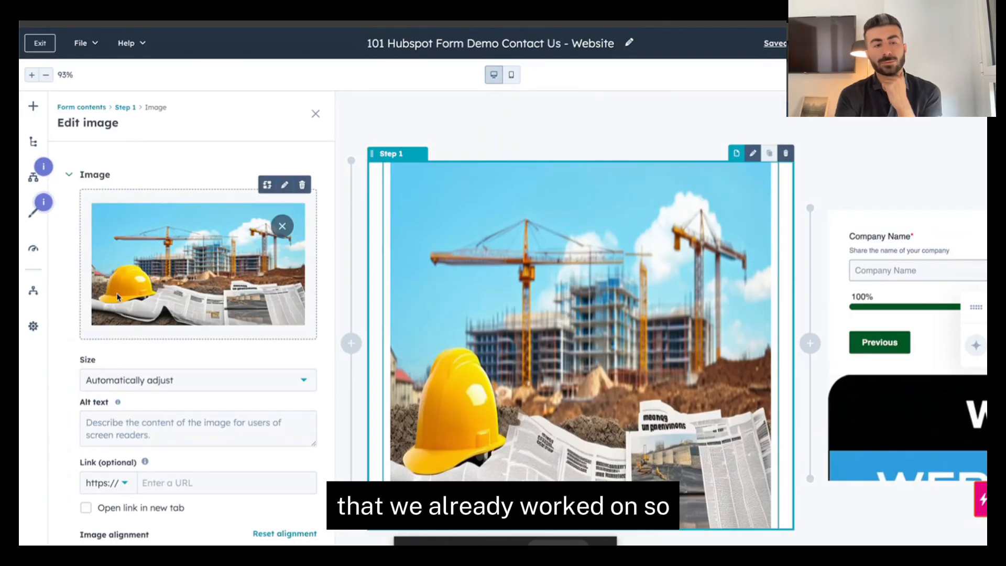
pyautogui.scroll(-1, 118, 297)
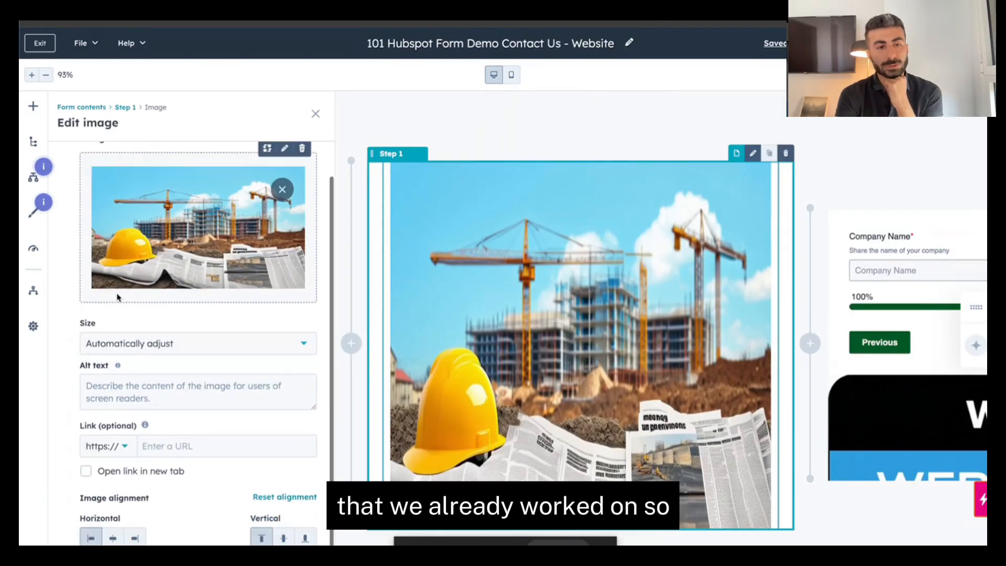
pyautogui.click(37, 322)
pyautogui.scroll(-2, 443, 220)
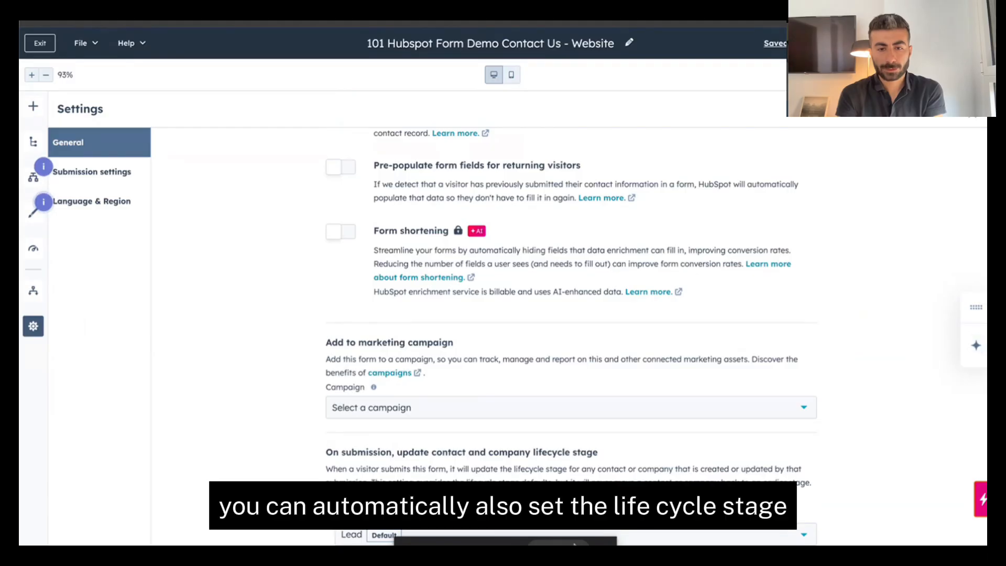
pyautogui.click(524, 537)
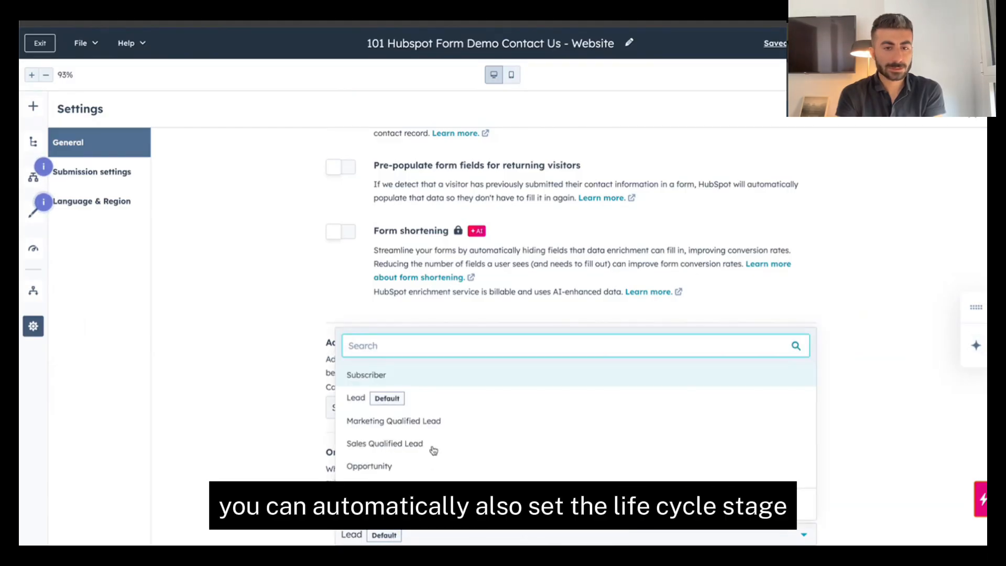
pyautogui.scroll(-1, 436, 423)
pyautogui.scroll(-1, 435, 423)
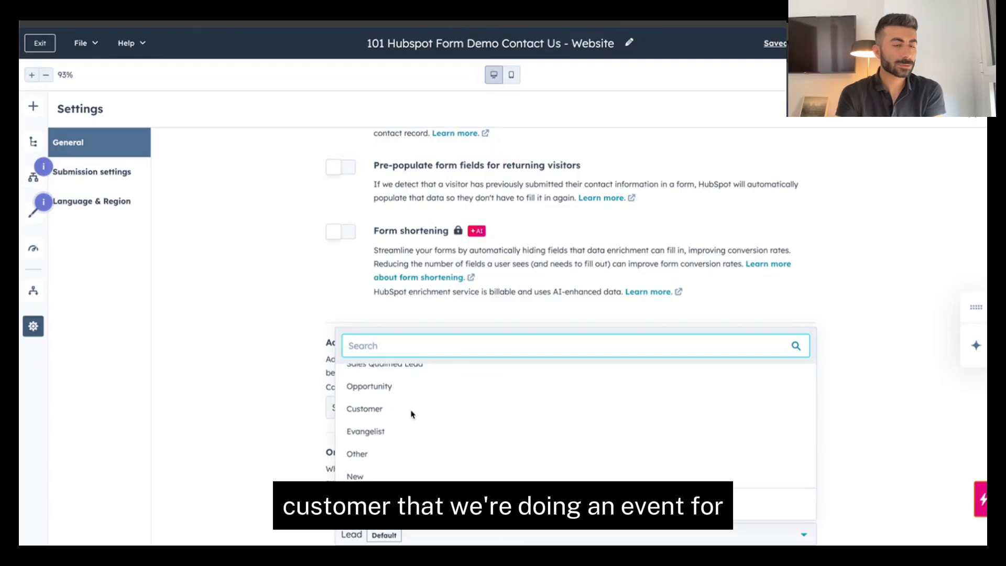
pyautogui.click(255, 370)
# Step: In the submission settings, replace the other notification recipient with the Sales AEs team and two individual users
pyautogui.click(122, 179)
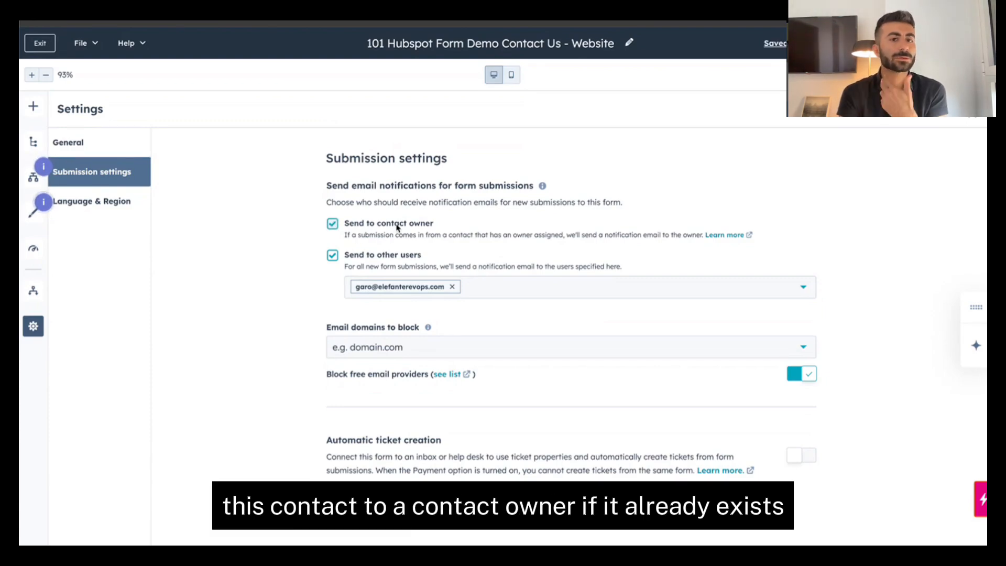
pyautogui.click(501, 283)
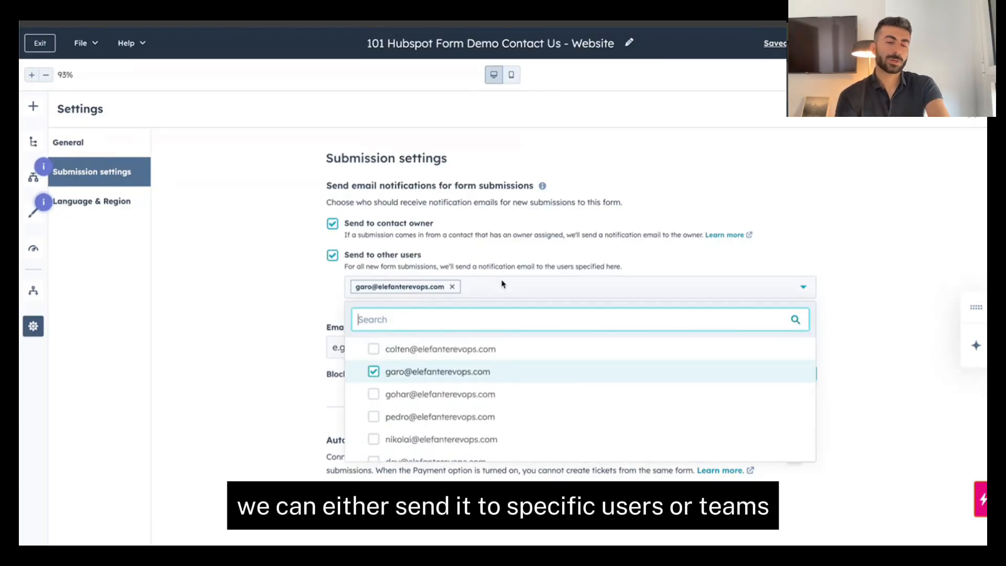
pyautogui.click(452, 288)
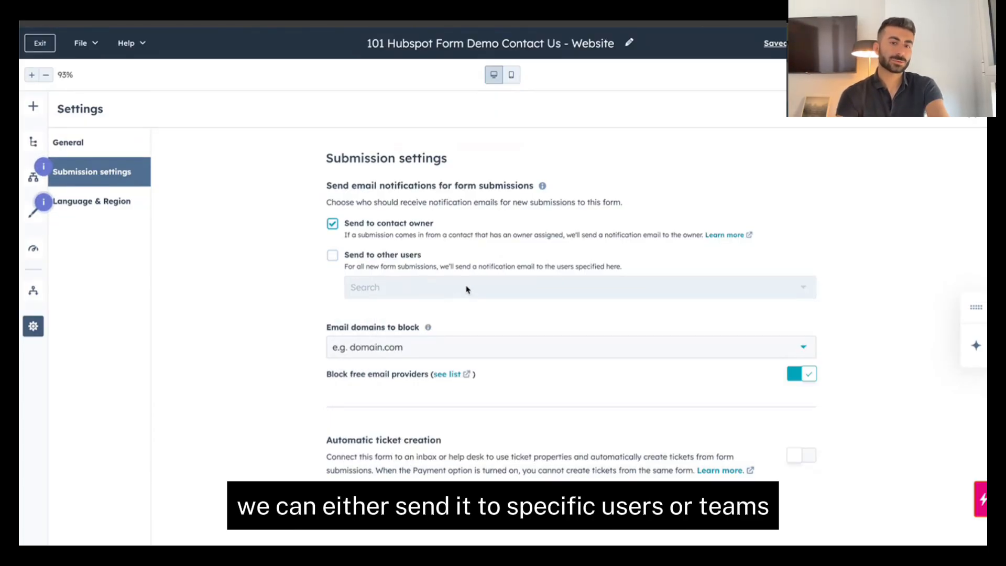
pyautogui.click(332, 255)
pyautogui.click(409, 290)
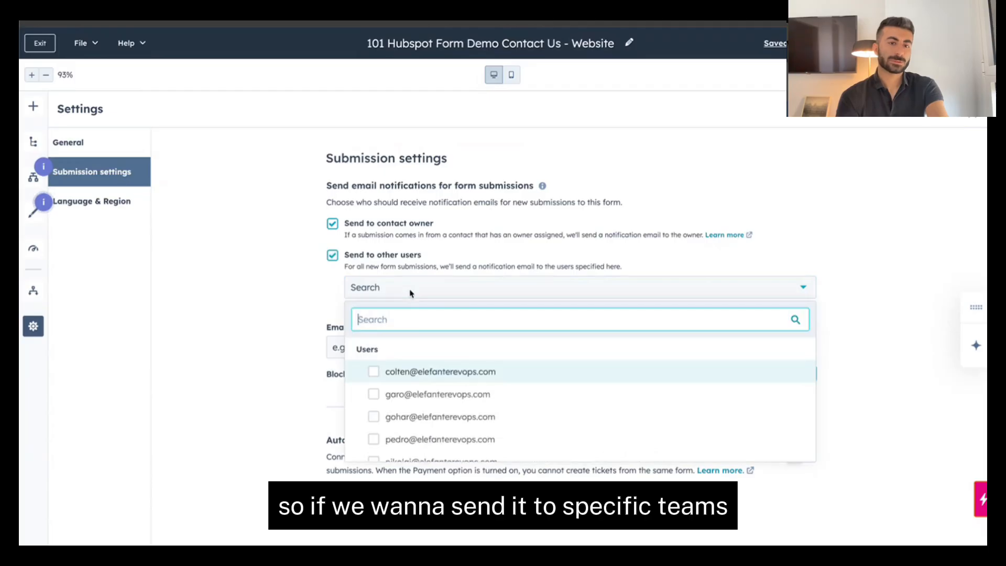
pyautogui.scroll(-3, 439, 382)
pyautogui.click(401, 451)
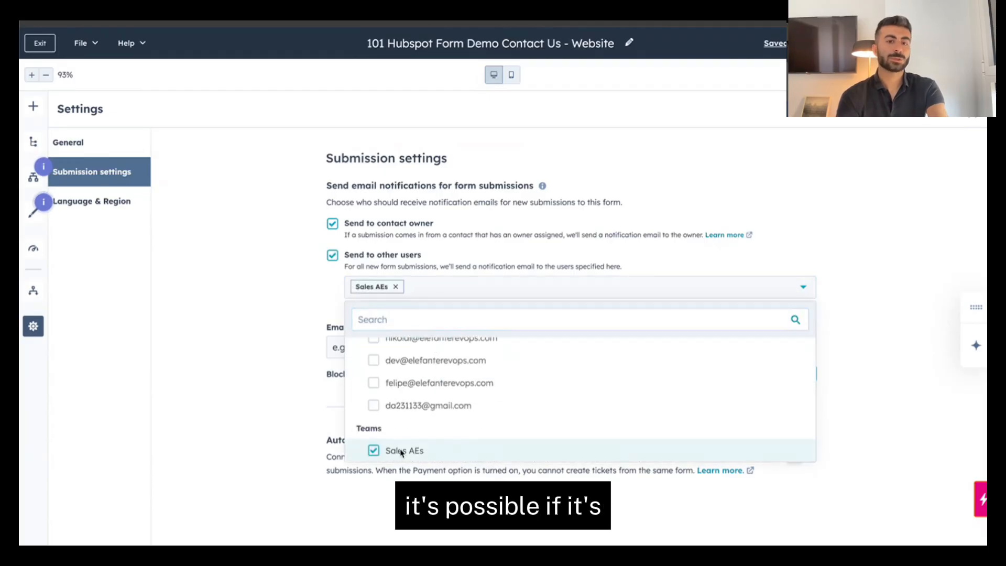
pyautogui.scroll(4, 429, 419)
pyautogui.click(412, 373)
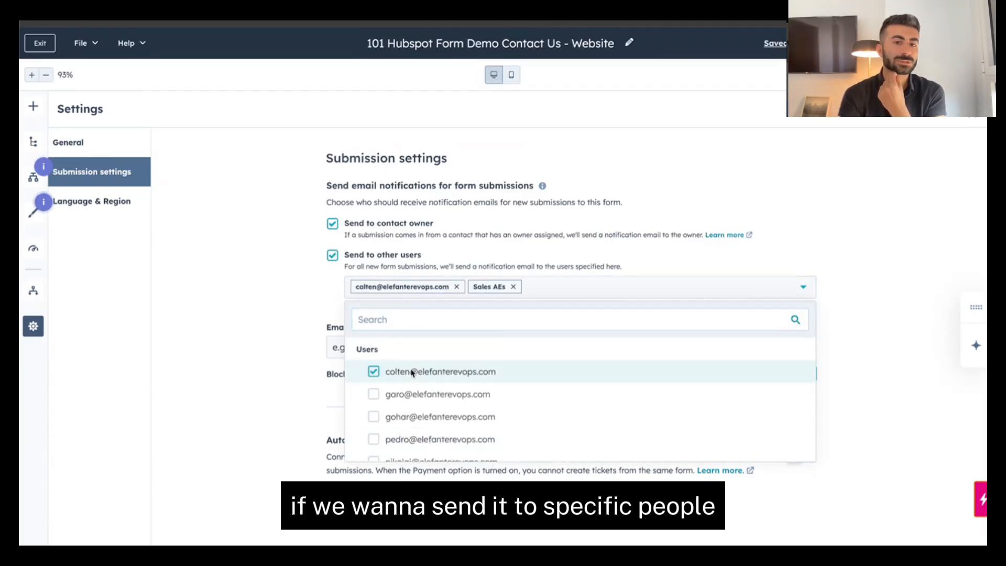
pyautogui.click(387, 417)
pyautogui.click(222, 263)
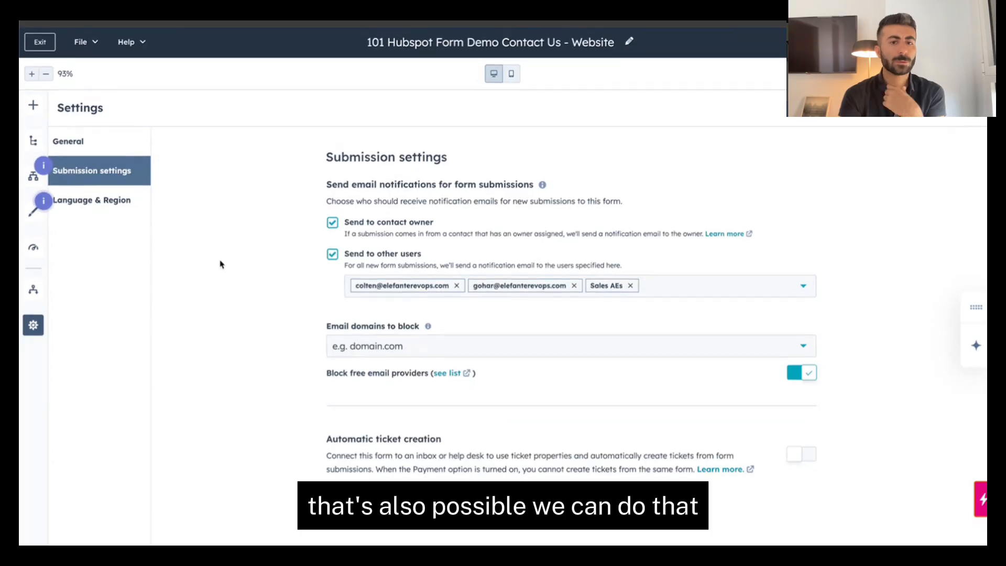
# Step: Look at the email domain blocking entry, and switch automatic ticket creation on through Help Desk and back off
pyautogui.click(492, 352)
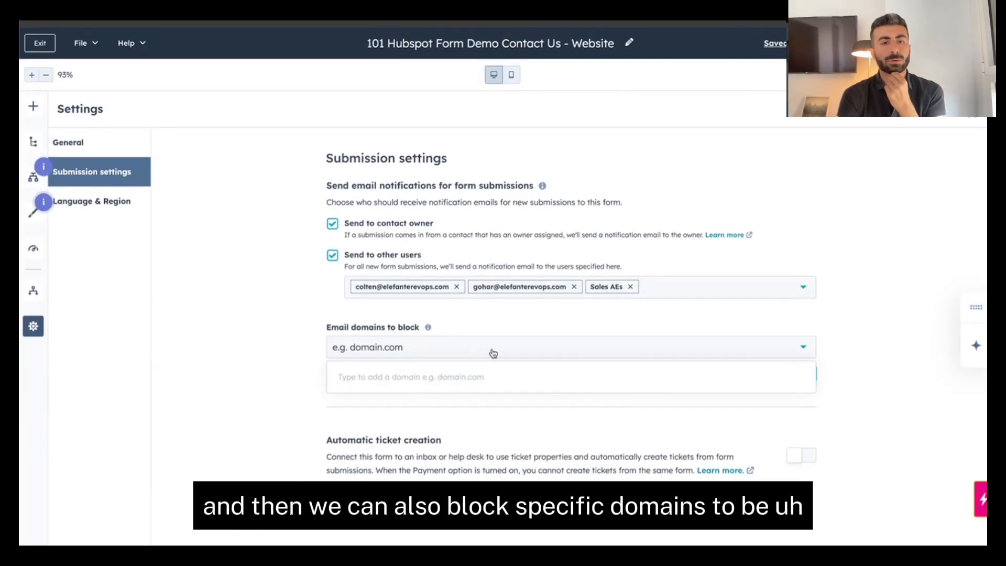
pyautogui.click(243, 286)
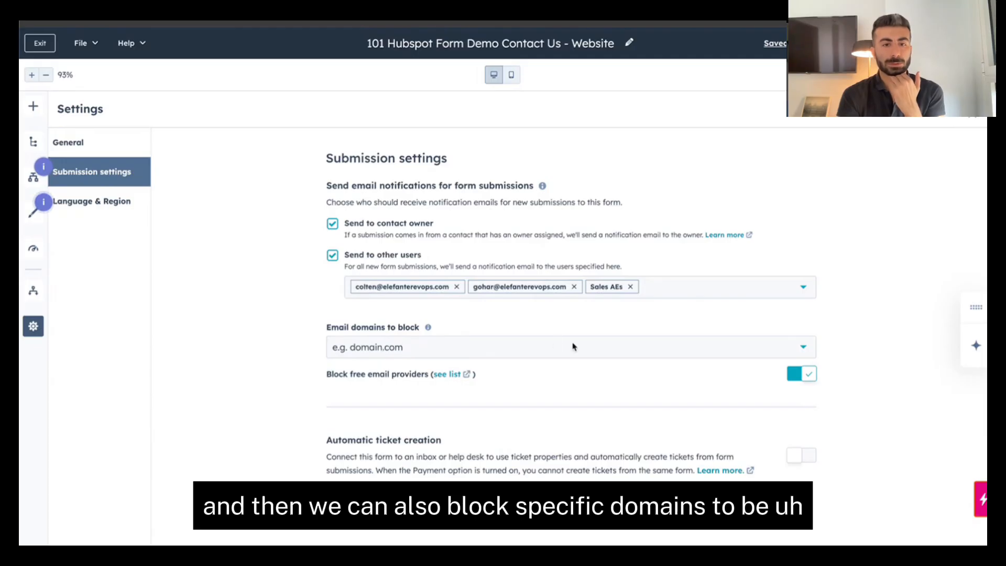
pyautogui.click(804, 456)
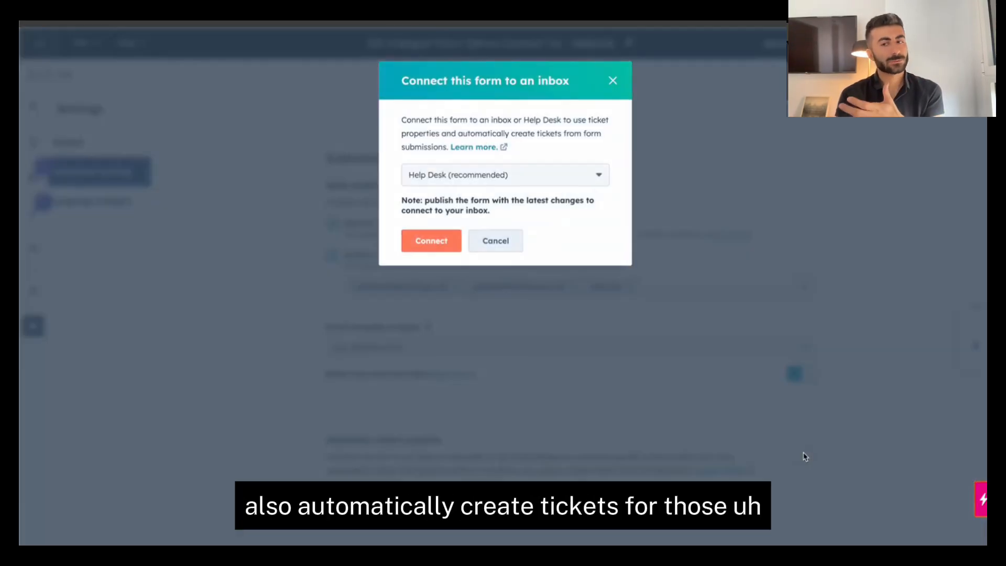
pyautogui.click(432, 238)
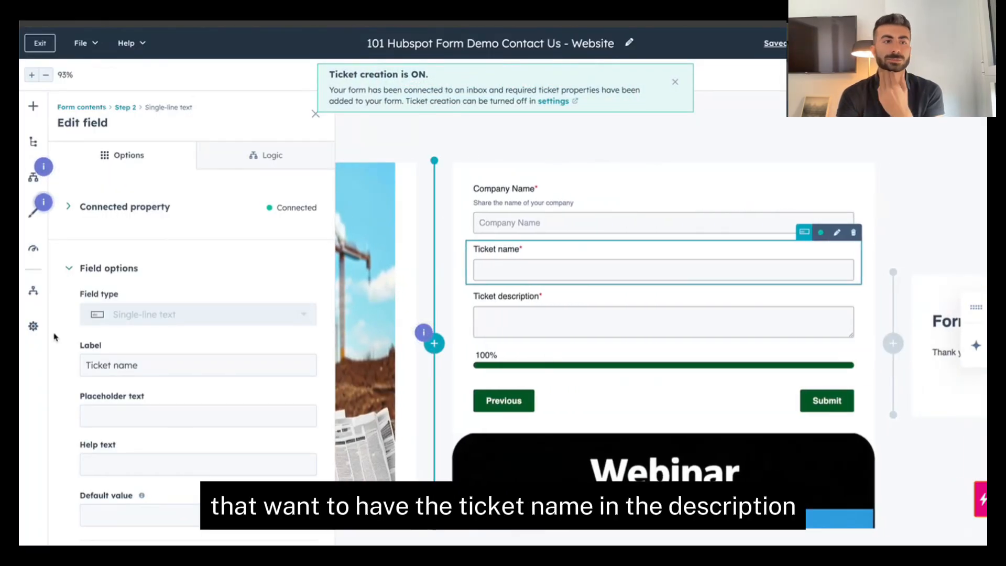
pyautogui.click(33, 325)
pyautogui.scroll(-2, 446, 268)
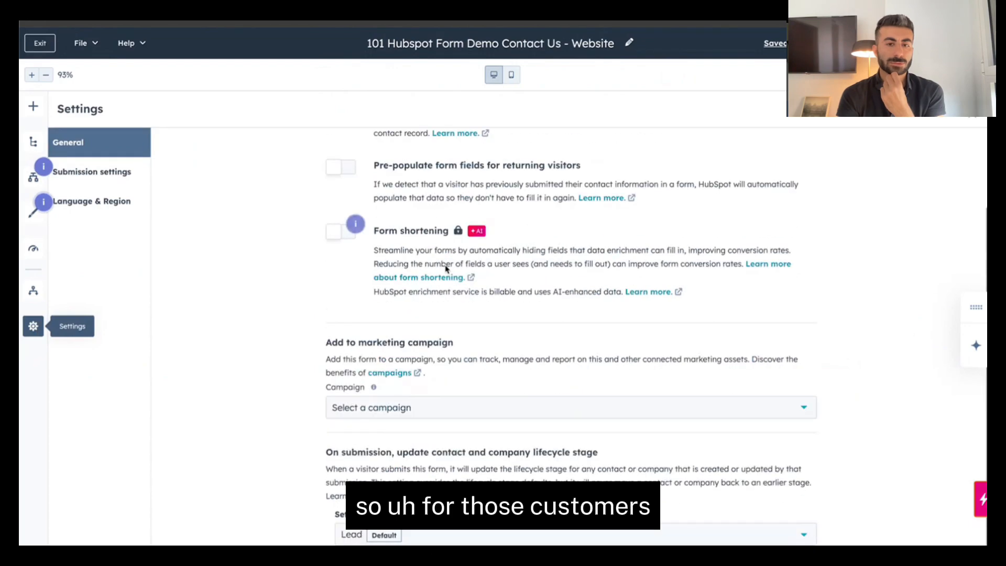
pyautogui.click(97, 176)
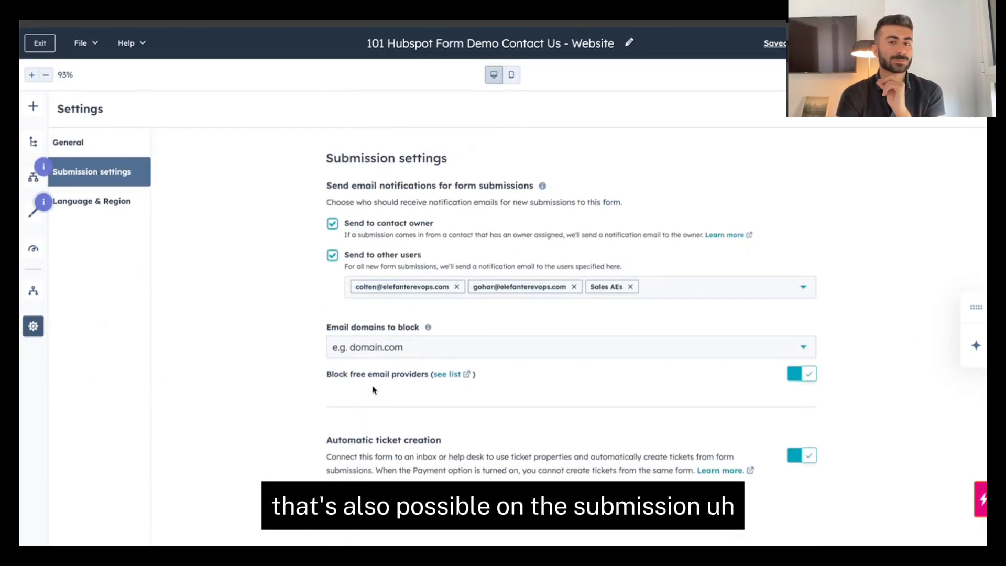
pyautogui.click(803, 457)
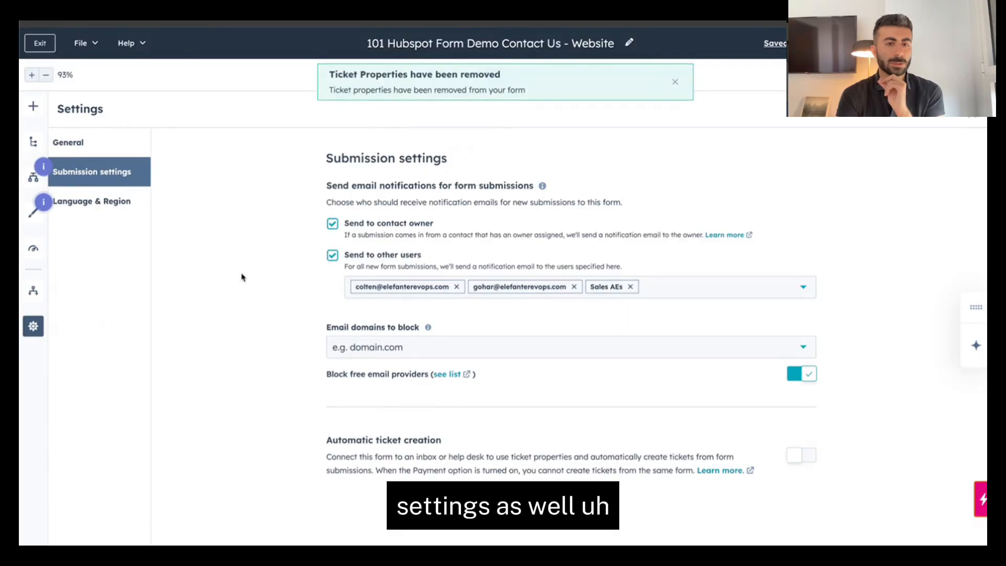
# Step: Check the Language & Region settings and add a reCAPTCHA below the Company Name field in step 2
pyautogui.click(89, 205)
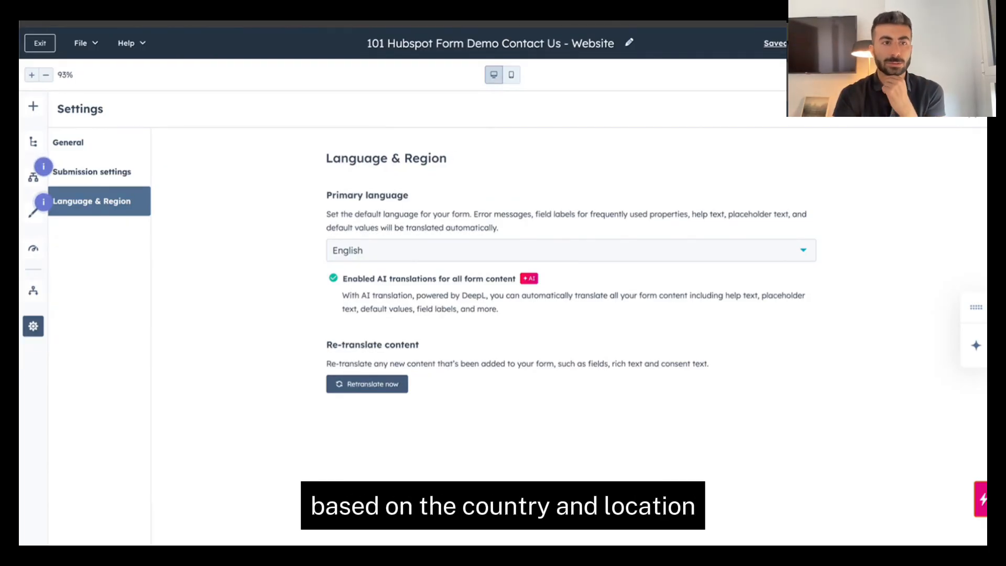
pyautogui.click(943, 43)
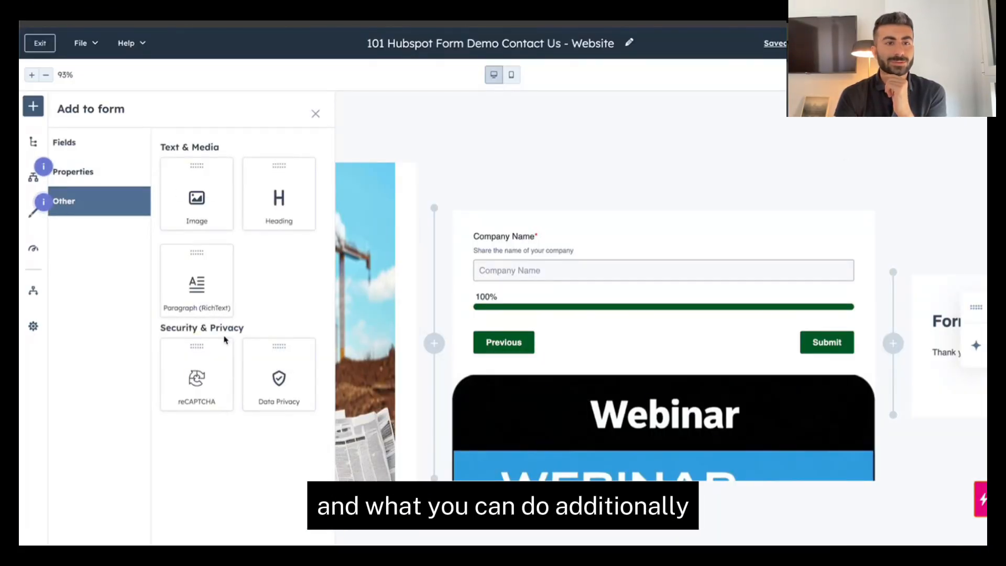
pyautogui.moveTo(197, 387); pyautogui.dragTo(598, 310)
pyautogui.moveTo(208, 378); pyautogui.dragTo(575, 284)
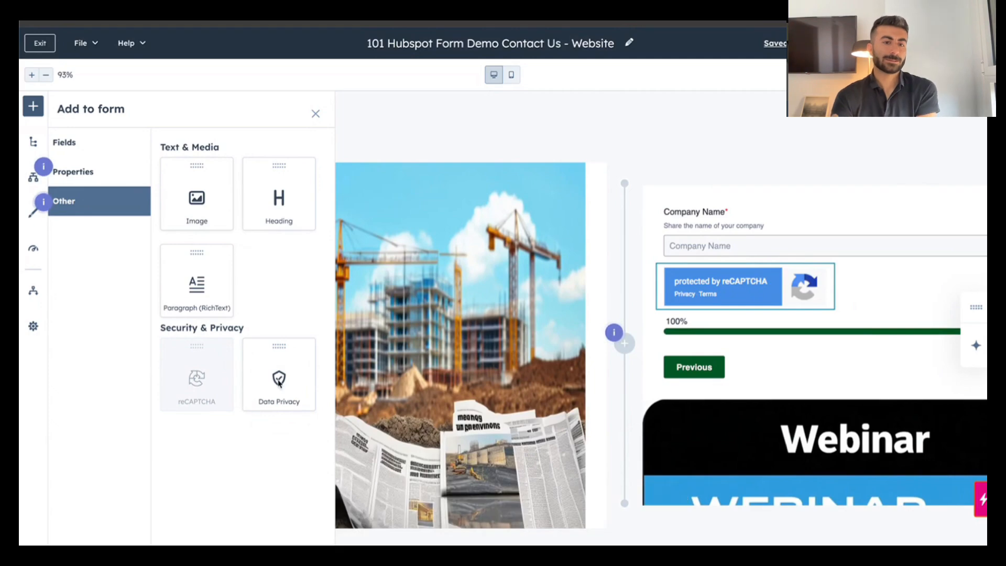
# Step: Add a Data Privacy block below the reCAPTCHA and set its first consent checkbox to the blog Subscription
pyautogui.moveTo(283, 361); pyautogui.dragTo(716, 315)
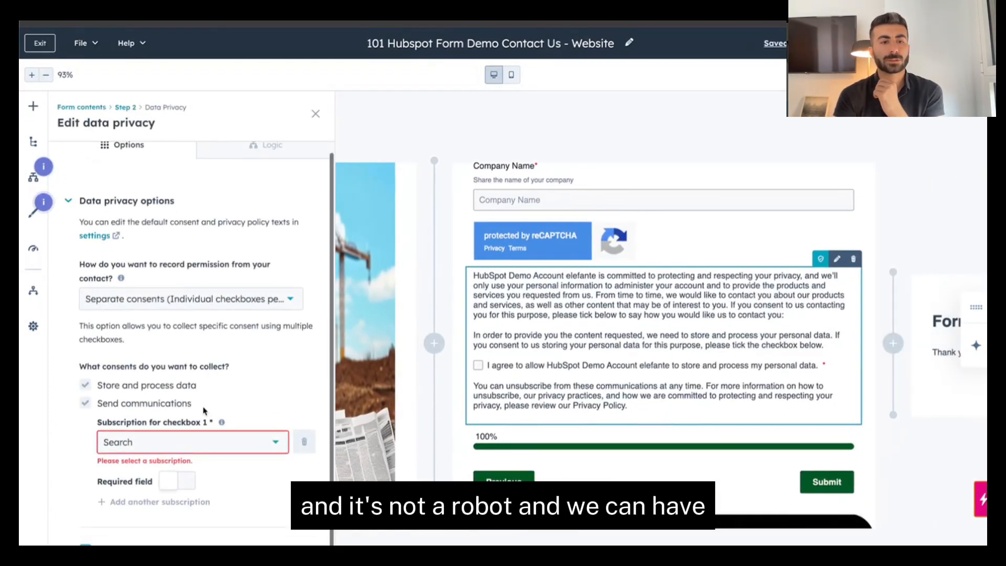
pyautogui.click(196, 444)
pyautogui.click(179, 278)
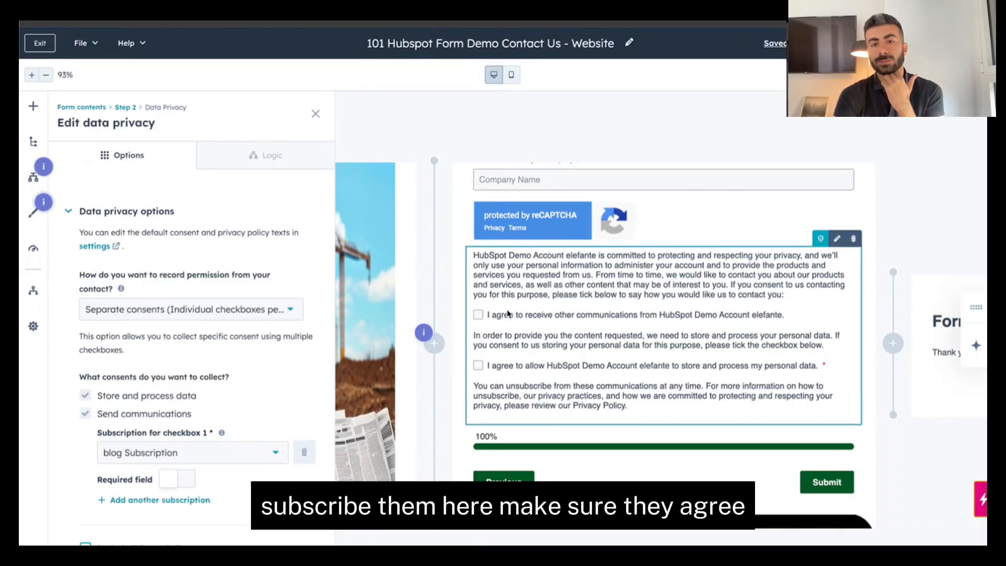
# Step: Publish the form update and look at the HubSpot CMS and embed code sharing options
pyautogui.click(935, 43)
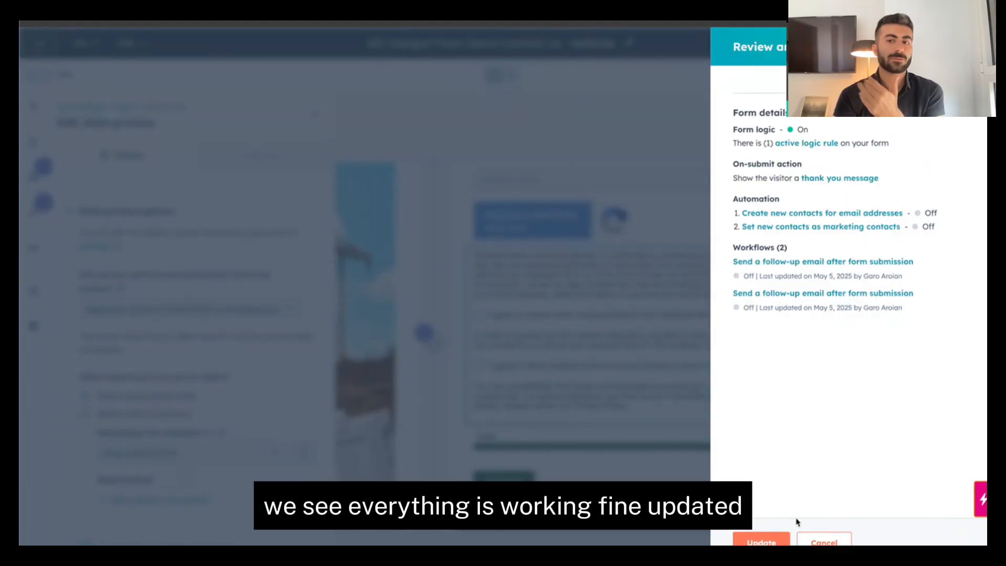
pyautogui.click(761, 541)
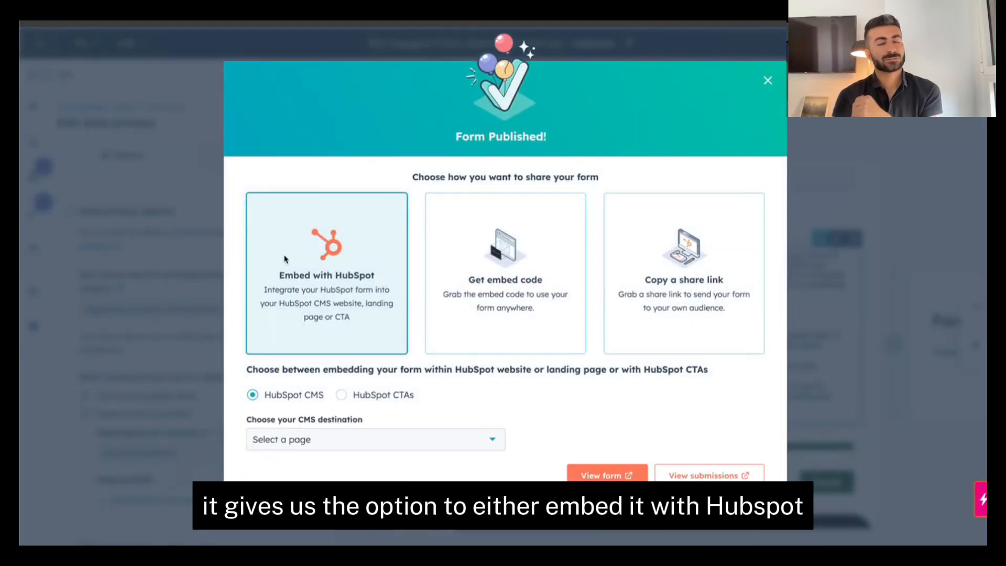
pyautogui.click(364, 440)
pyautogui.click(578, 320)
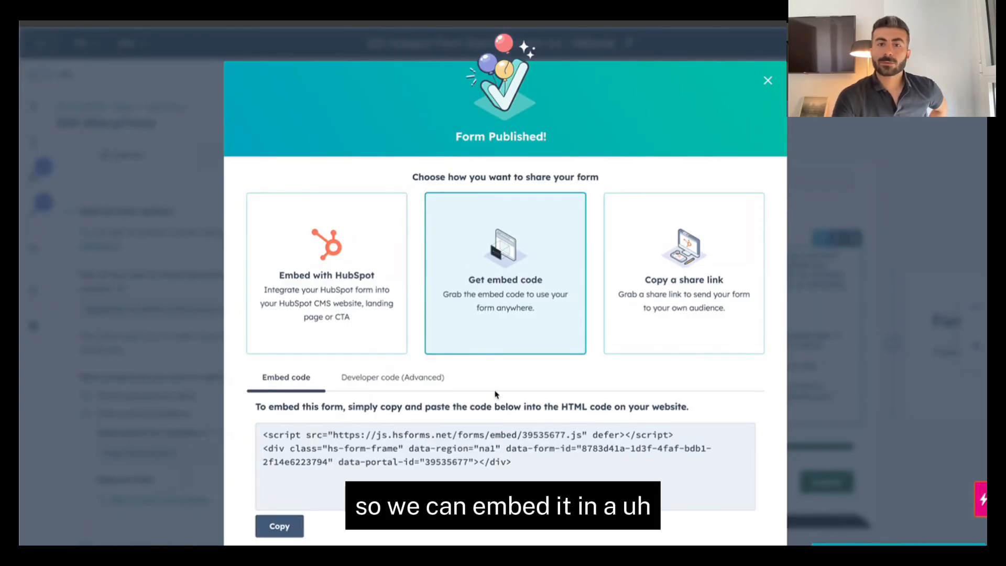
pyautogui.tripleClick(480, 465)
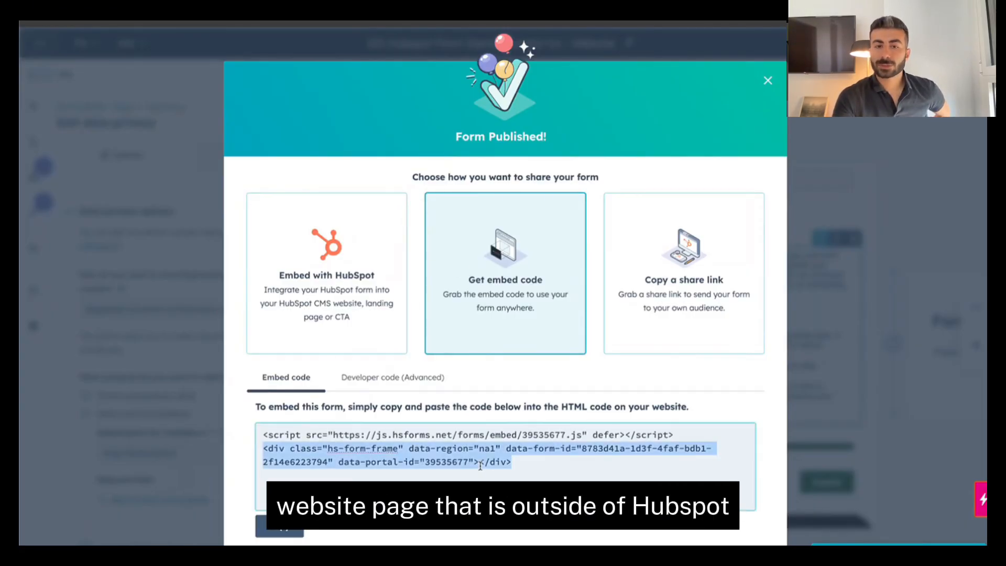
# Step: Copy the form's share link and open the published form in a new browser tab
pyautogui.click(684, 272)
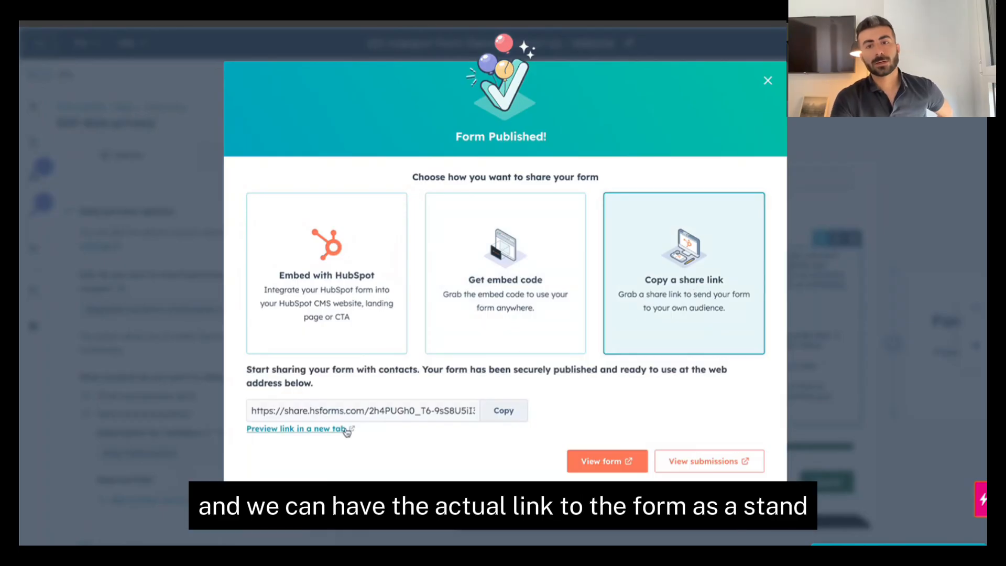
pyautogui.click(503, 410)
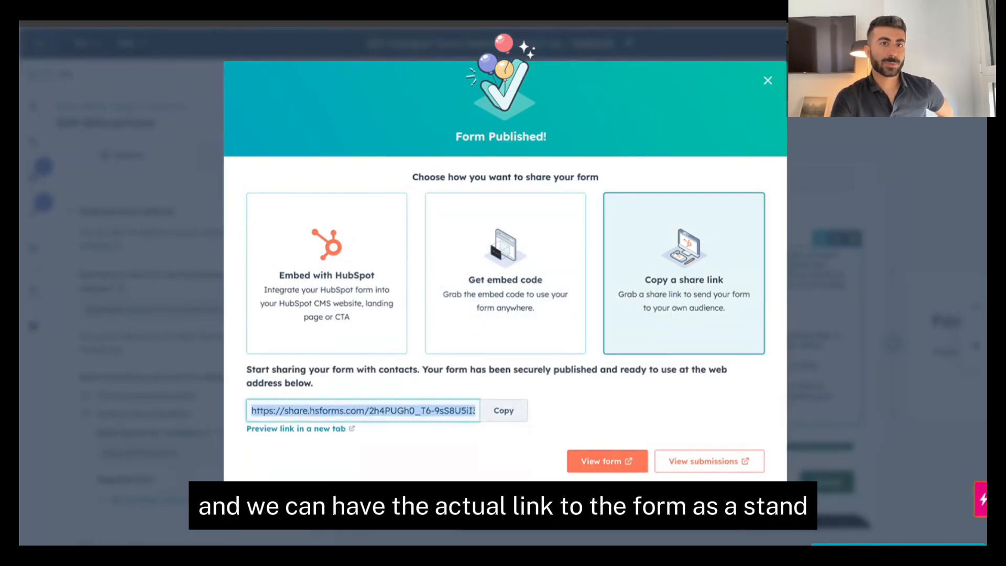
pyautogui.hotkey('ctrl', 't')
pyautogui.hotkey('ctrl', 'v')
pyautogui.press('Return')
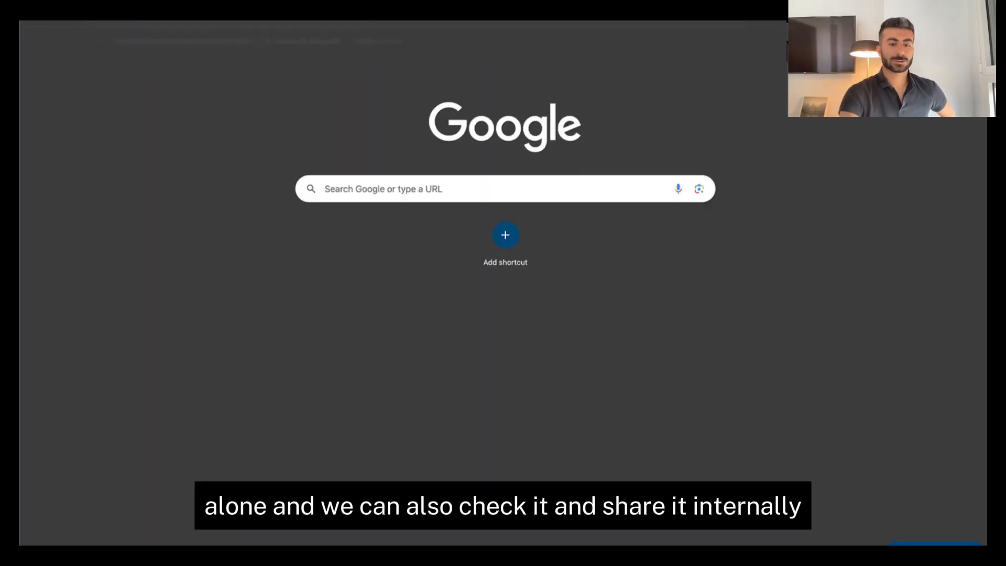
pyautogui.scroll(-3, 535, 40)
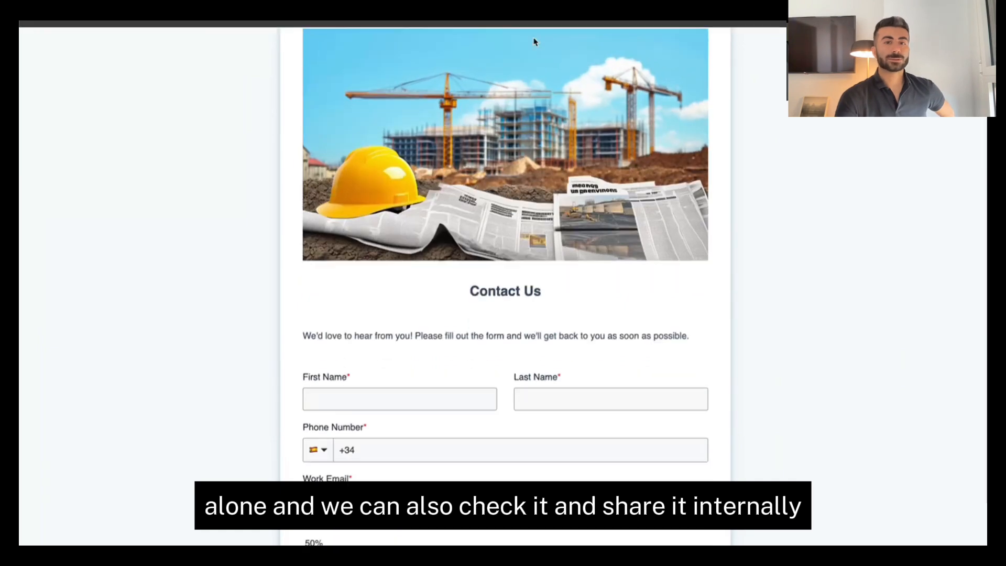
# Step: Fill in the first step of the live form with the contact's name, work email, phone number and the job title "sdgsd"
pyautogui.click(414, 325)
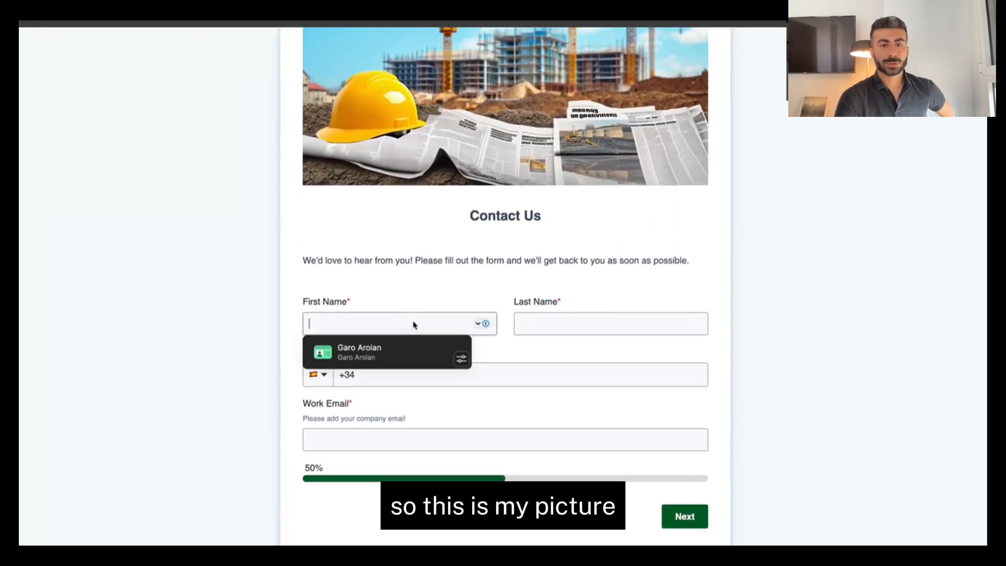
pyautogui.click(427, 352)
pyautogui.scroll(-1, 492, 400)
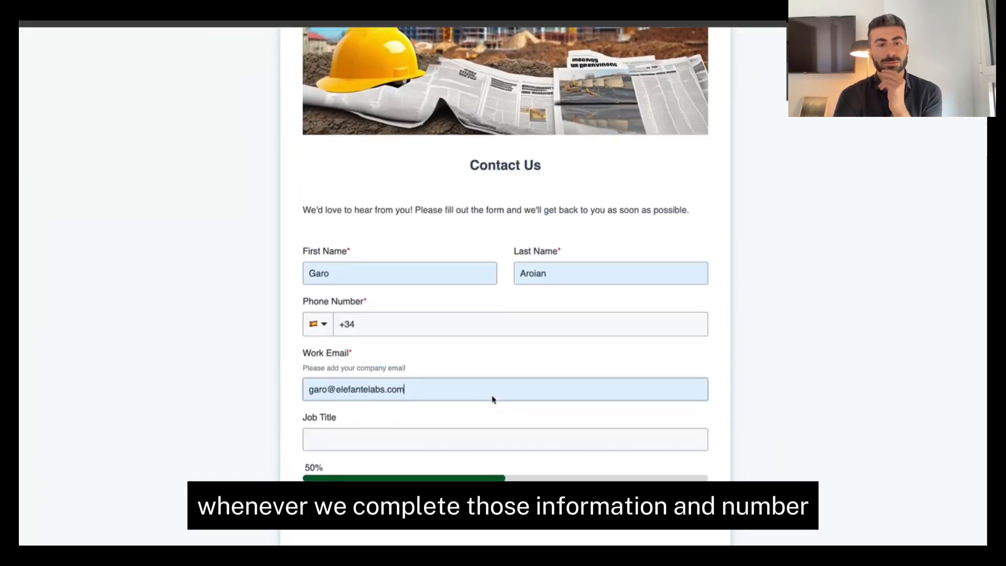
pyautogui.click(471, 326)
pyautogui.write('464 642')
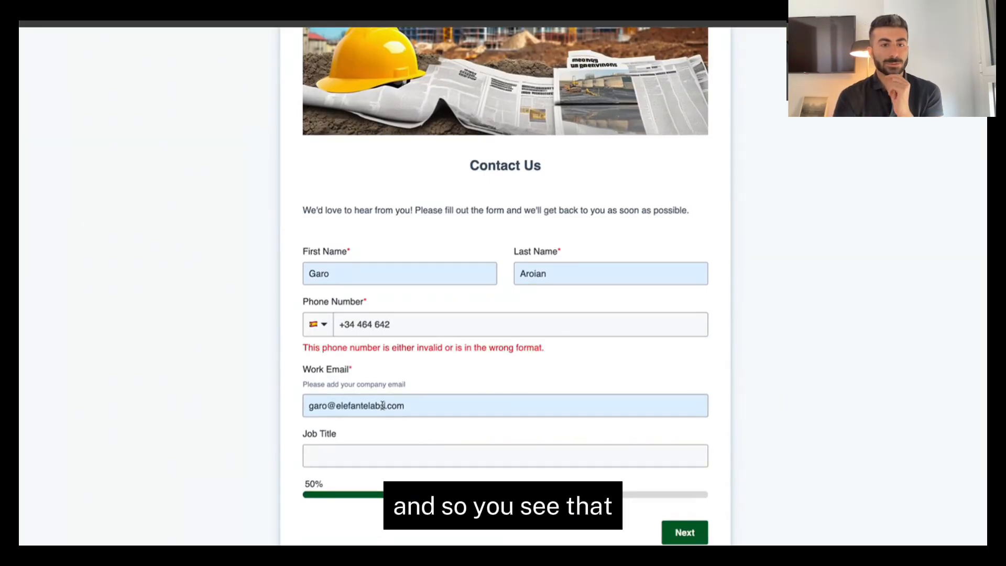
pyautogui.click(361, 462)
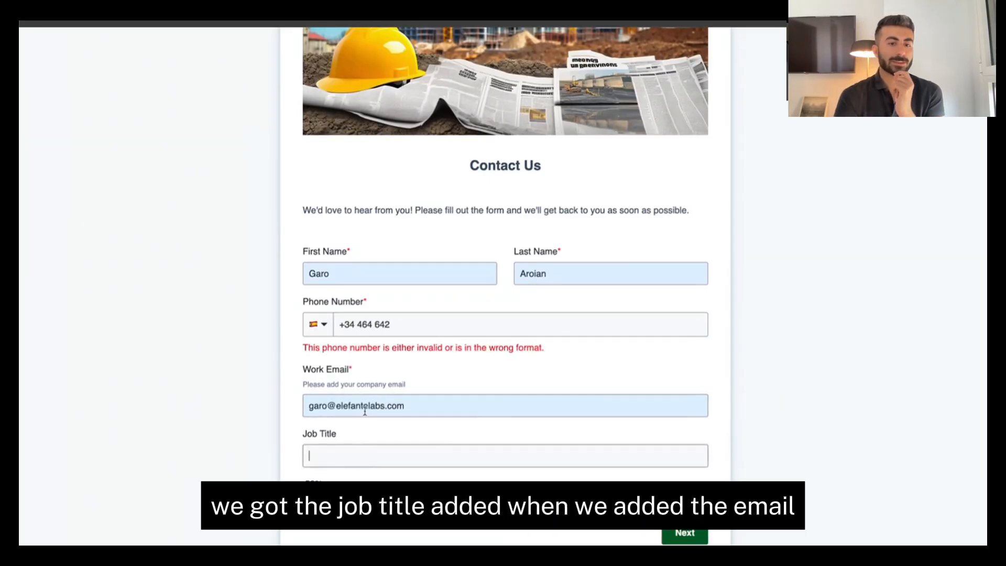
pyautogui.write('sdgsd')
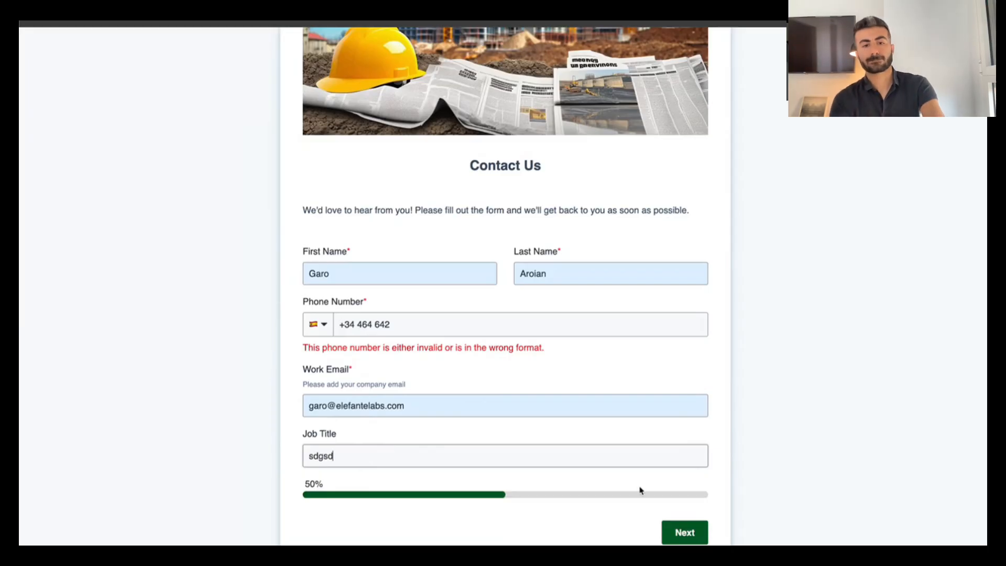
# Step: Continue to the form's second step and try to submit it with the company name and consent checkboxes empty
pyautogui.click(681, 531)
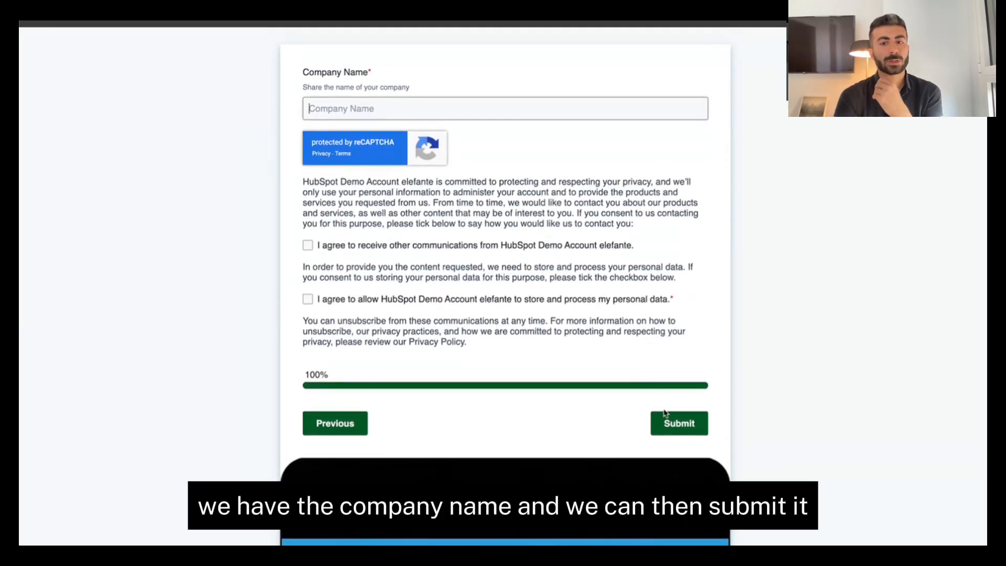
pyautogui.click(678, 431)
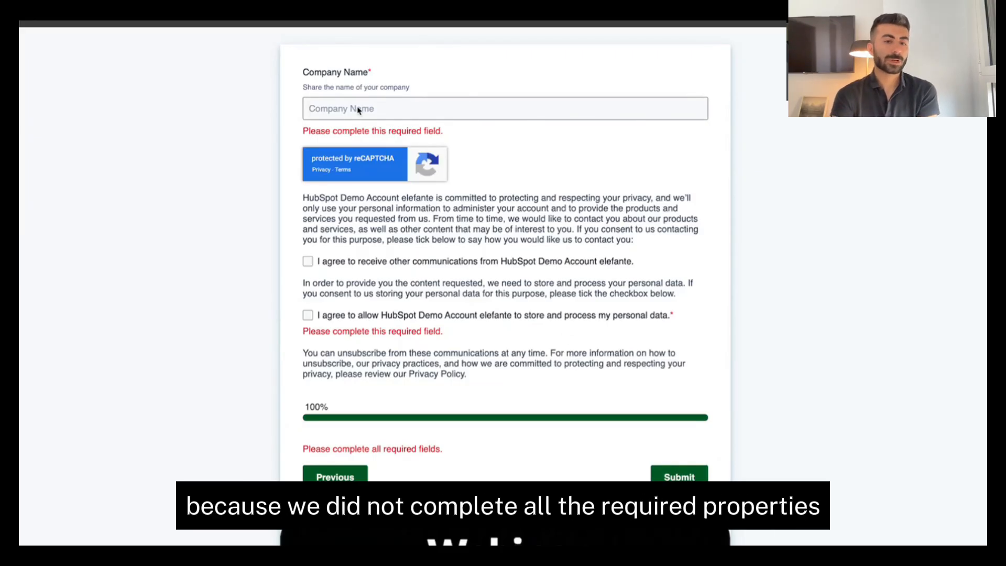
pyautogui.scroll(-2, 359, 111)
pyautogui.scroll(2, 358, 111)
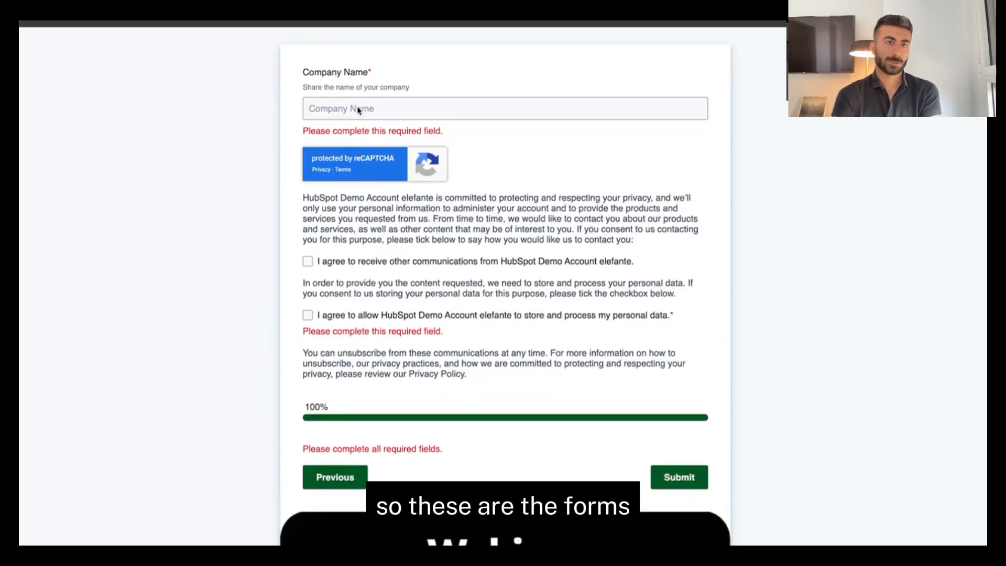